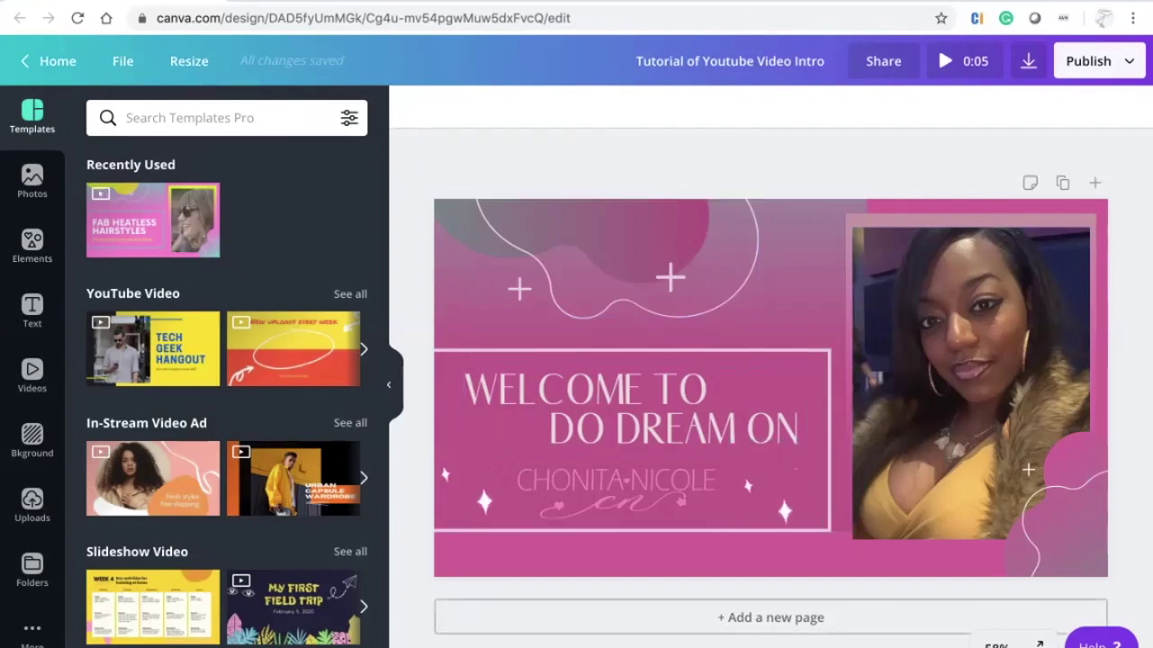
# Add a second page, clear its pink background, and apply the recently used "Fab Heatless Hairstyles" template to it.
pyautogui.click(770, 618)
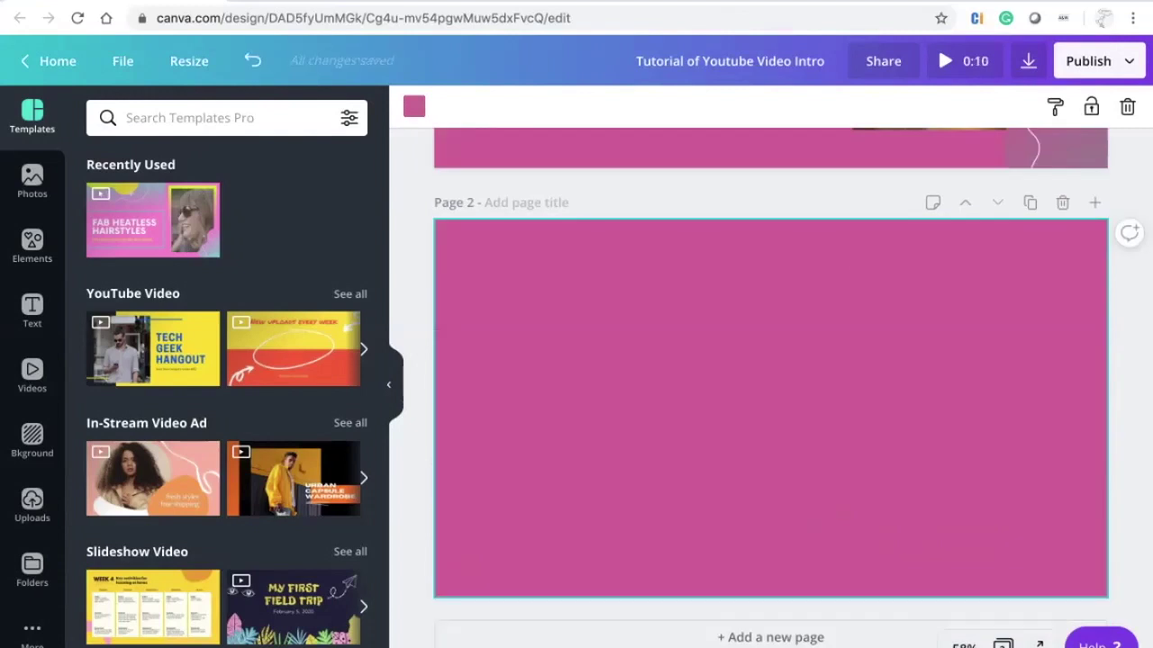
pyautogui.press('Delete')
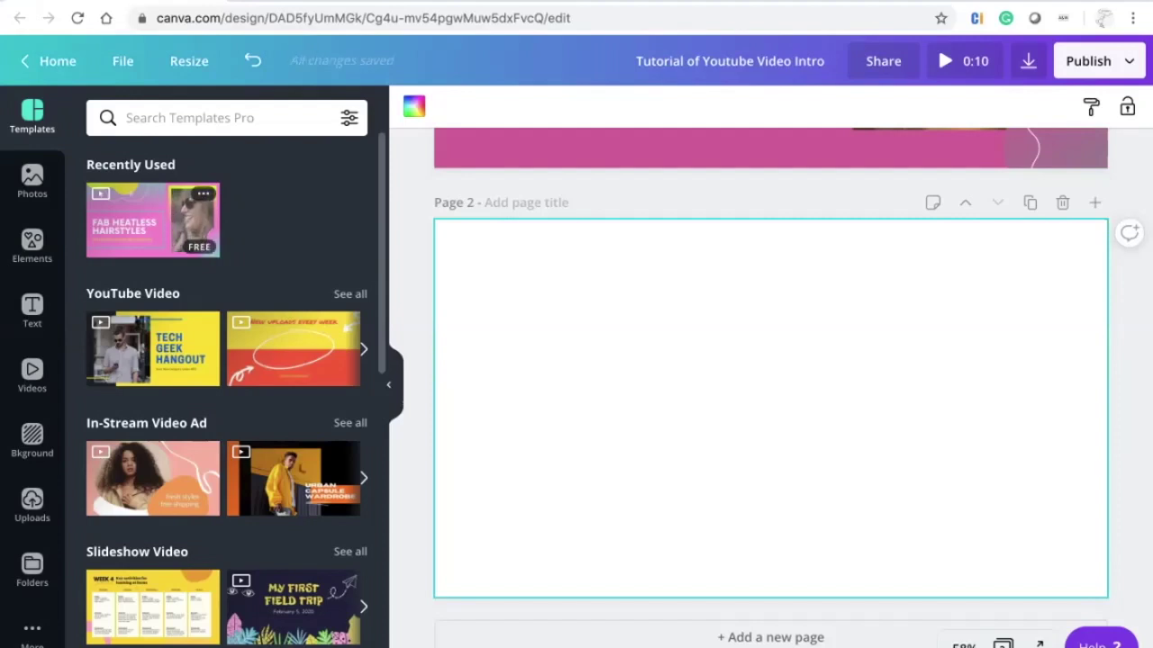
pyautogui.click(144, 221)
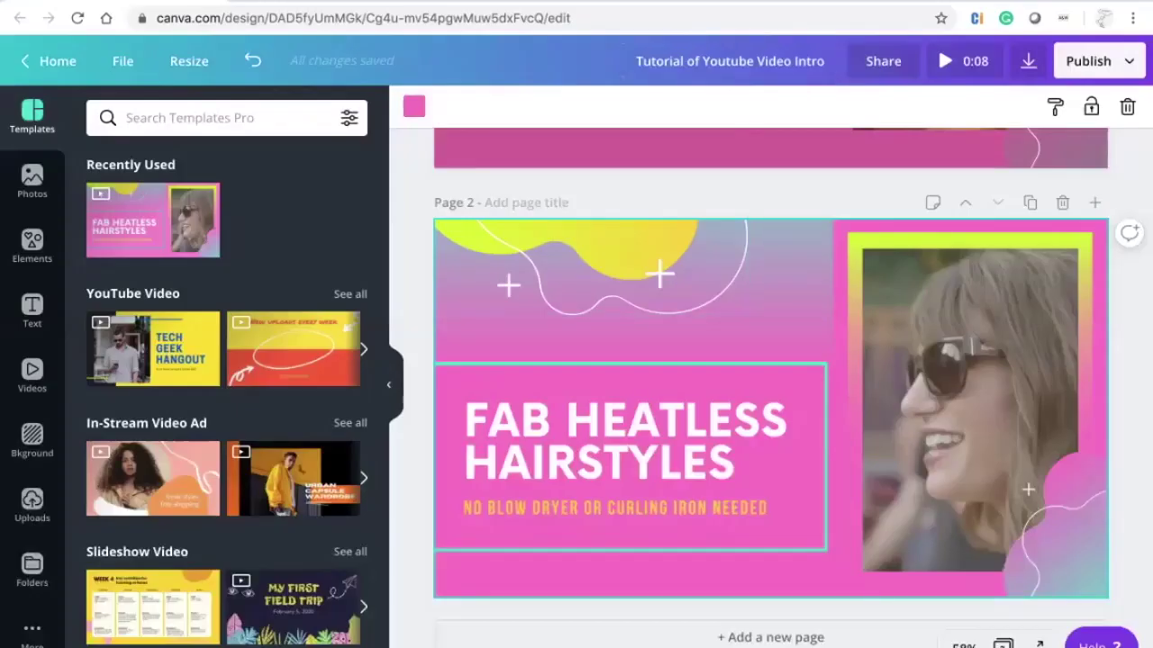
pyautogui.press('Escape')
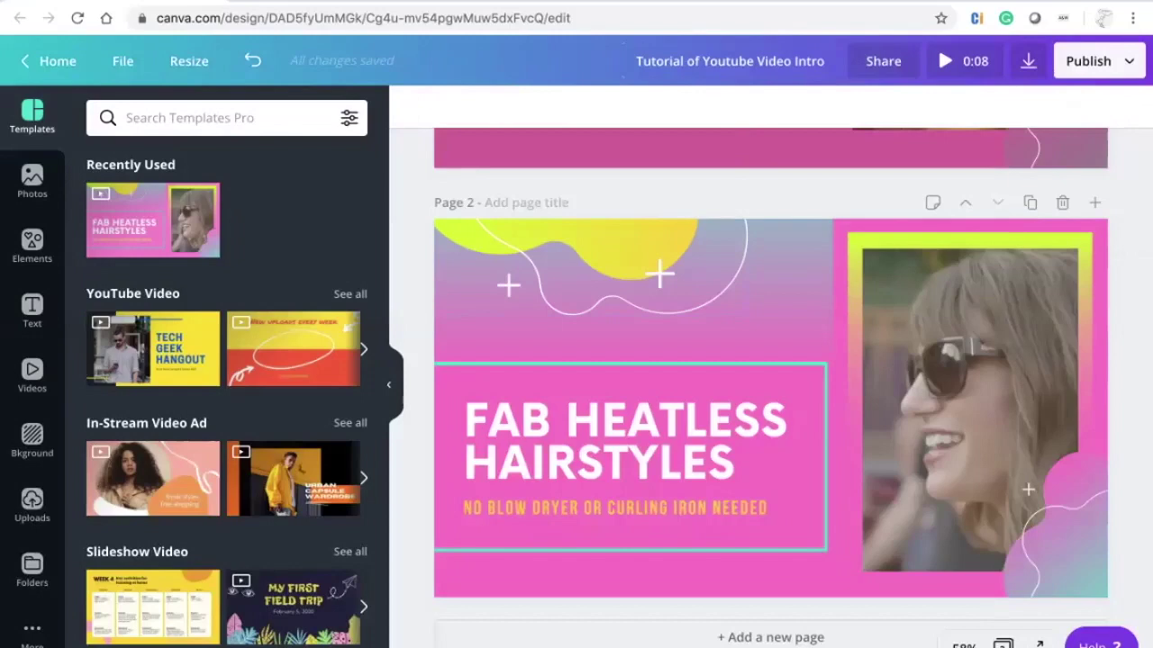
pyautogui.scroll(4, 771, 387)
pyautogui.scroll(-4, 771, 387)
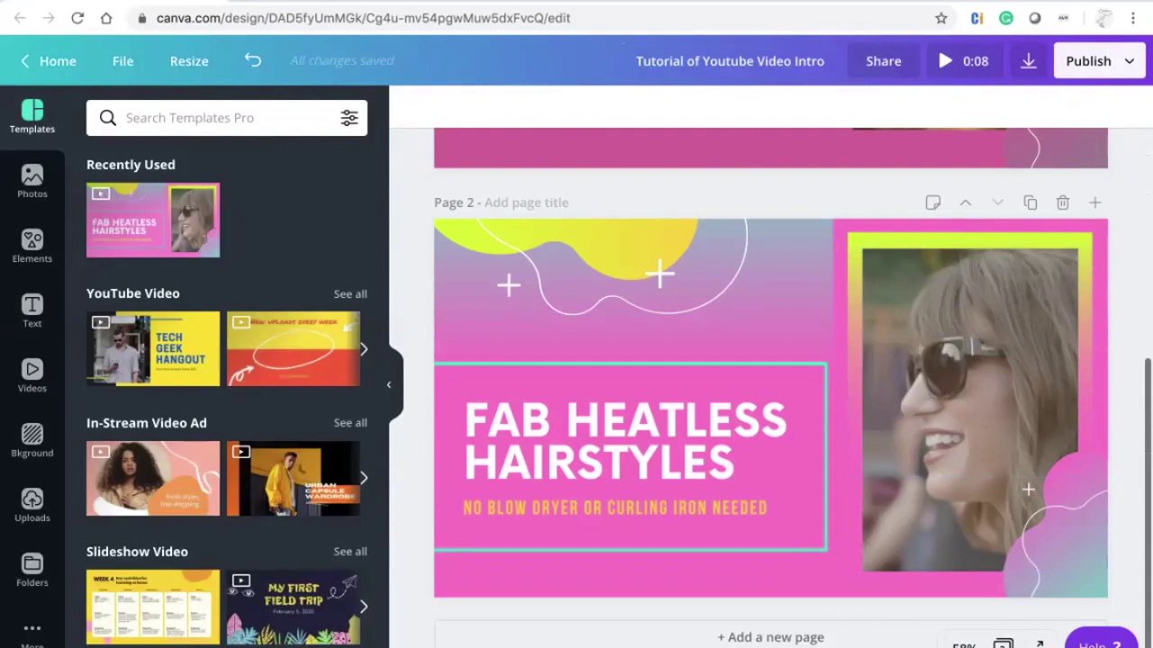
# Set the bright pink lower colour of page 2's large gradient panel to #b6497f from the YouTube palette.
pyautogui.click(633, 338)
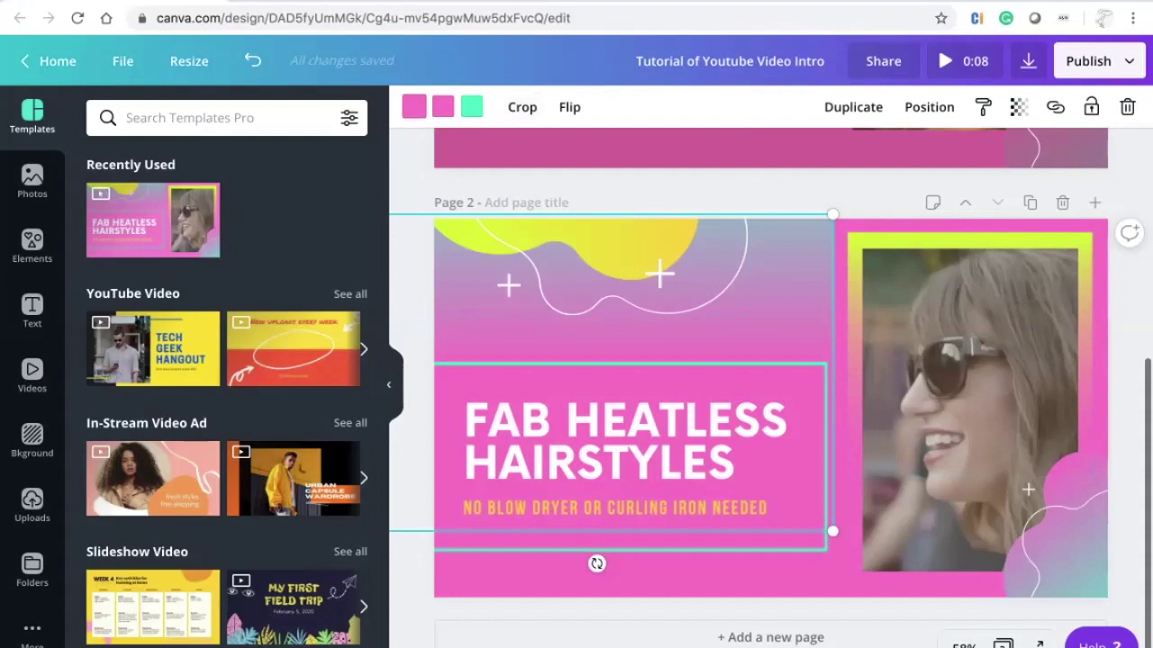
pyautogui.click(413, 107)
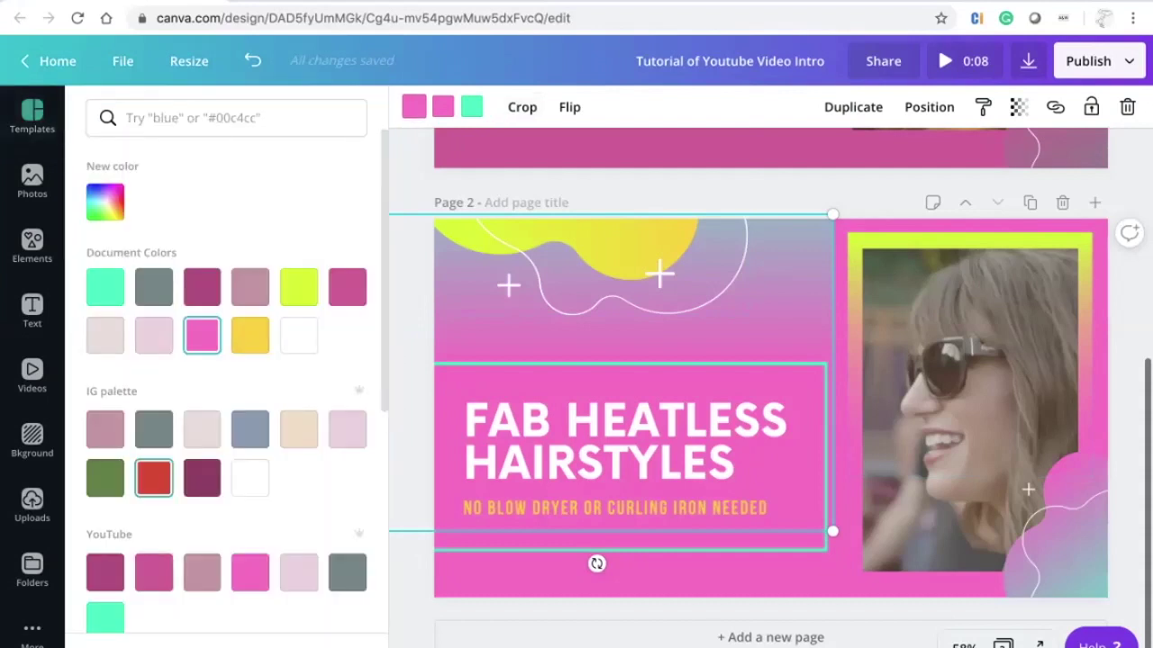
pyautogui.scroll(-1, 153, 451)
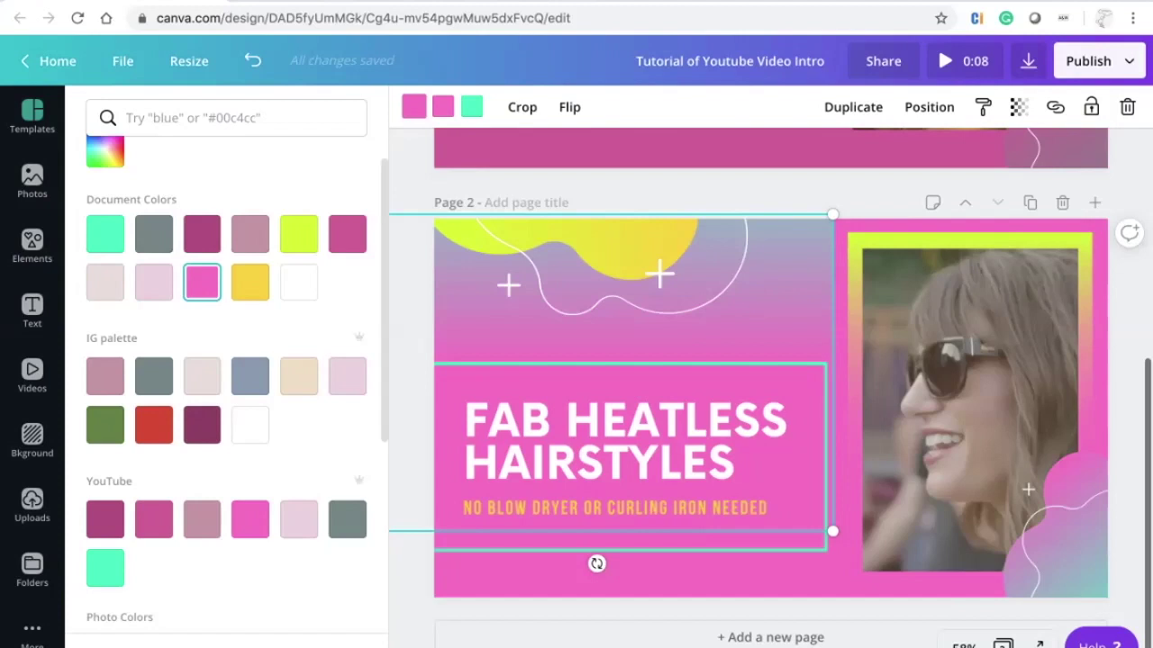
pyautogui.click(414, 106)
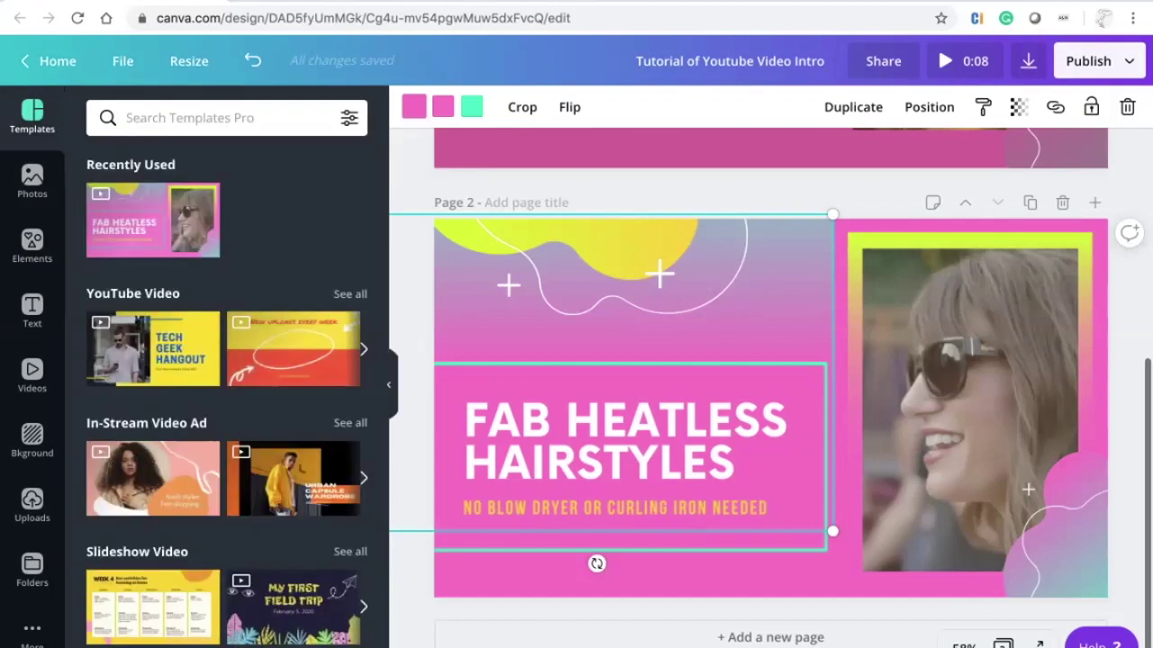
pyautogui.click(414, 106)
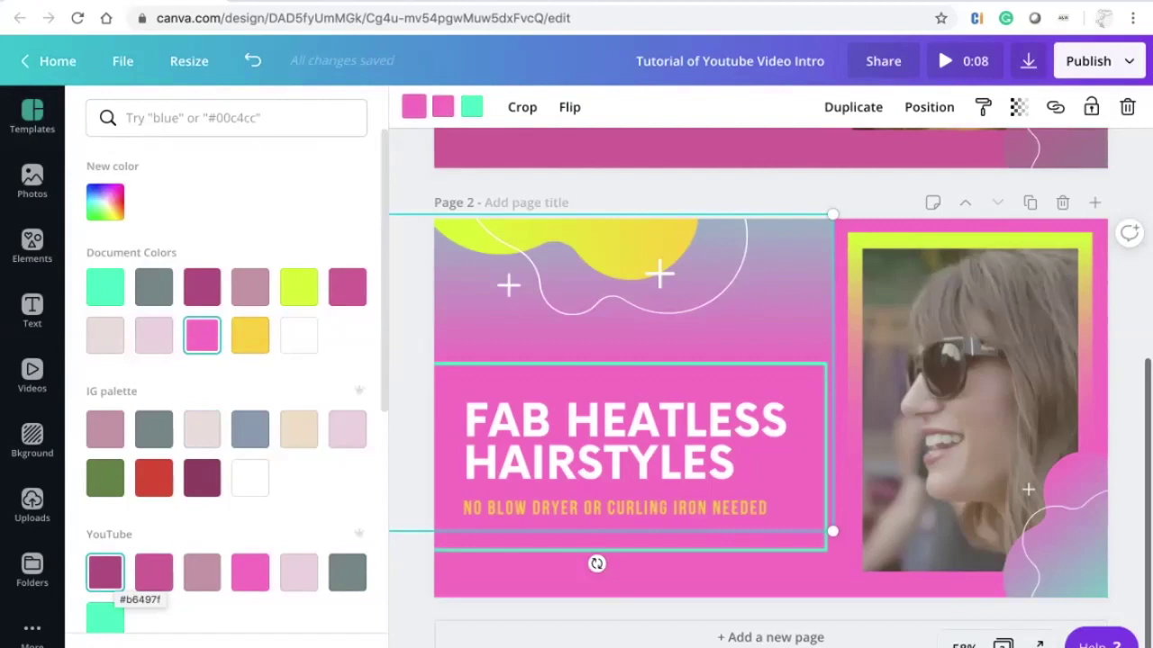
pyautogui.click(105, 572)
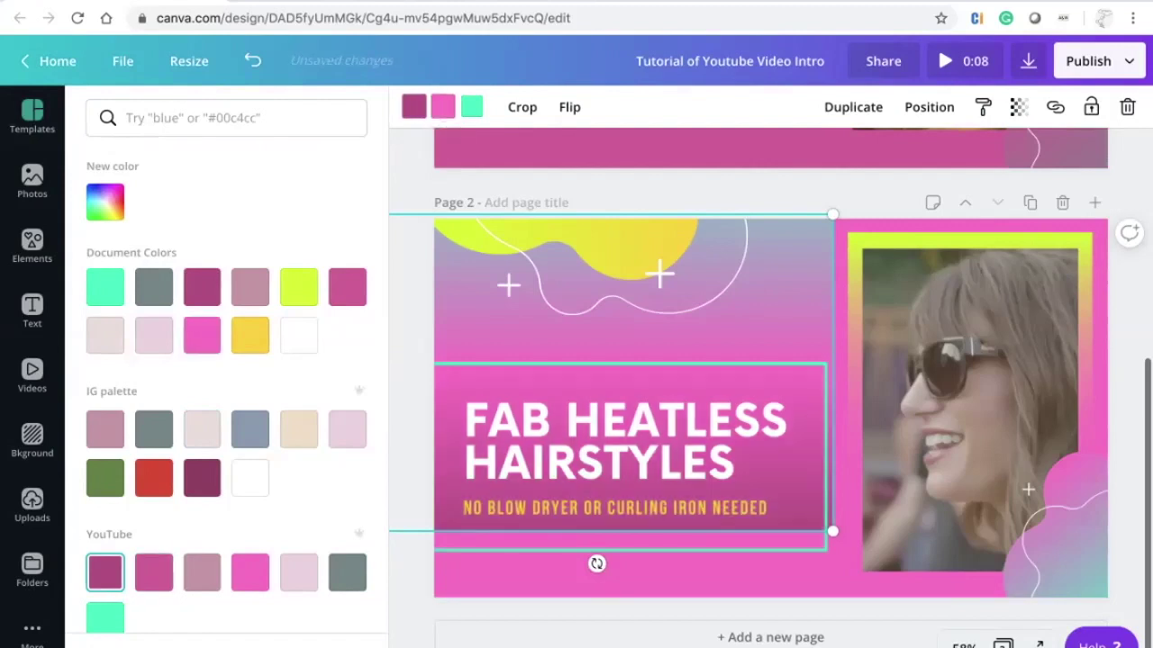
# Try other YouTube palette colours for the gradient panel's lower colour, then return it to #b6497f.
pyautogui.click(442, 106)
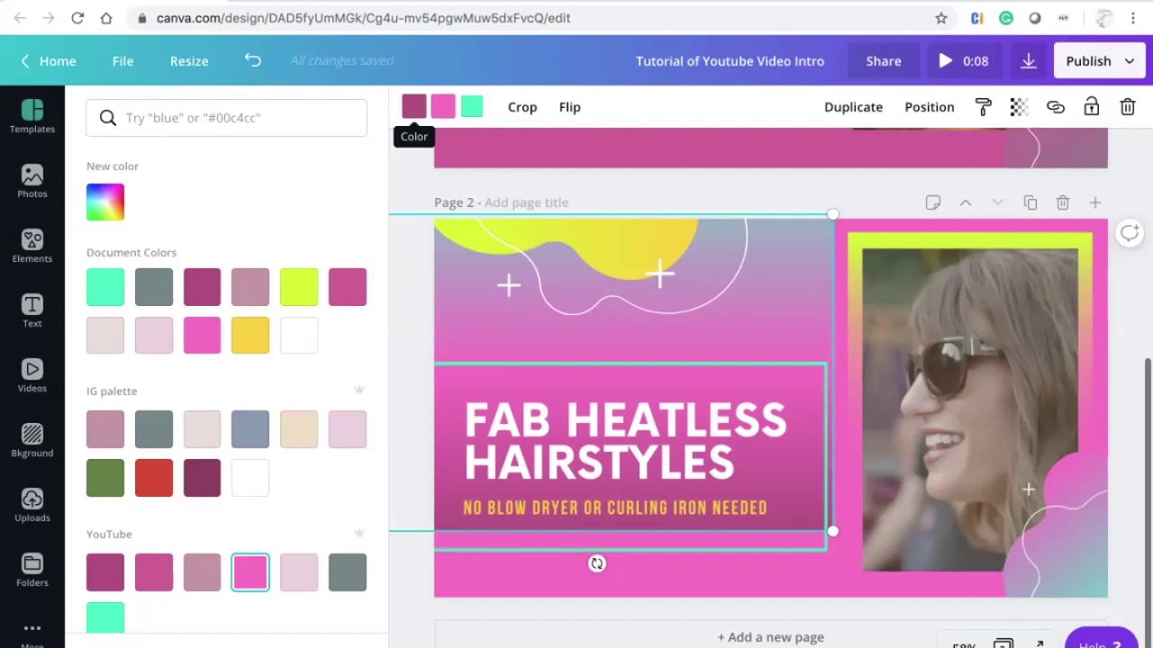
pyautogui.click(414, 106)
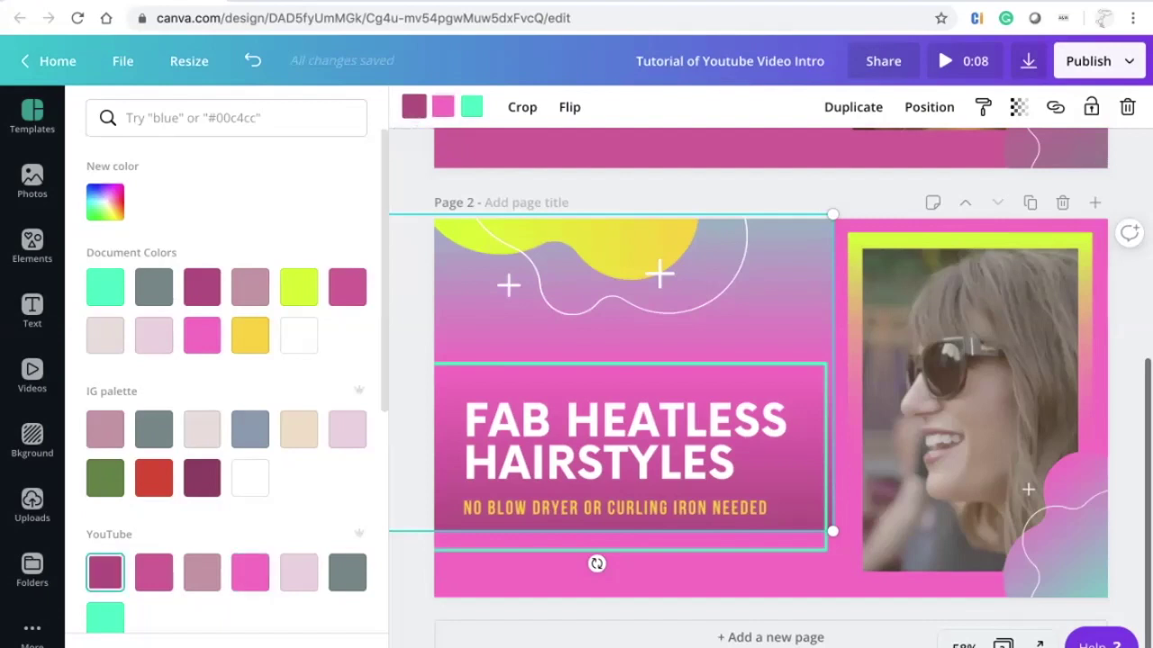
pyautogui.click(347, 573)
pyautogui.click(298, 573)
pyautogui.click(250, 573)
pyautogui.click(202, 573)
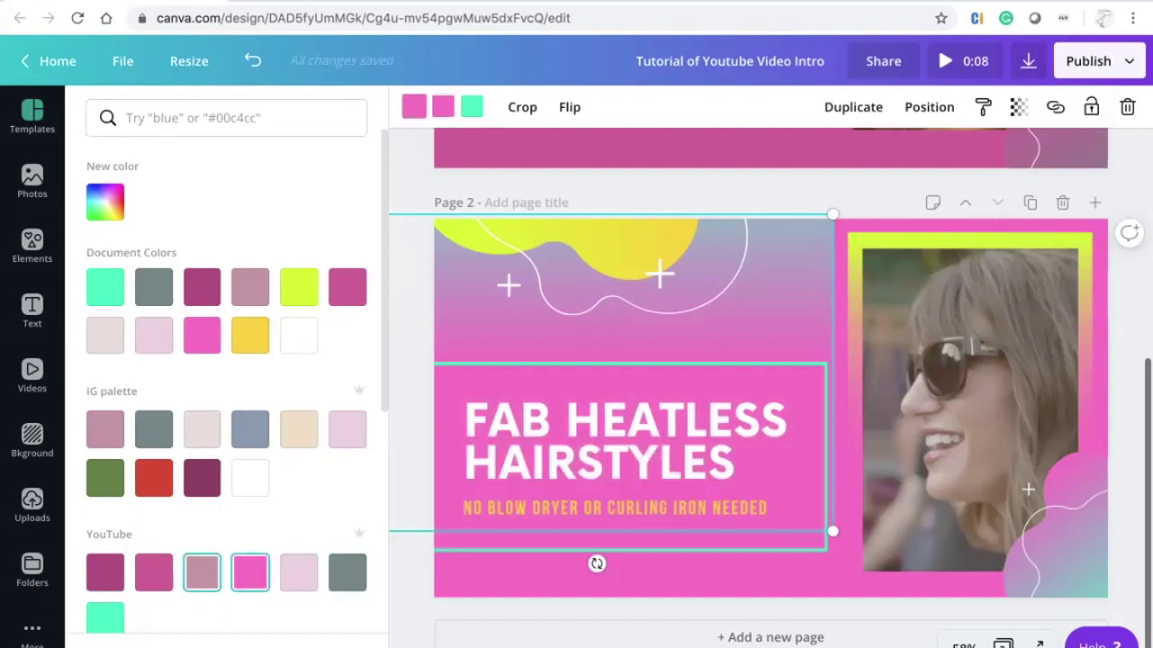
pyautogui.click(153, 572)
pyautogui.click(105, 573)
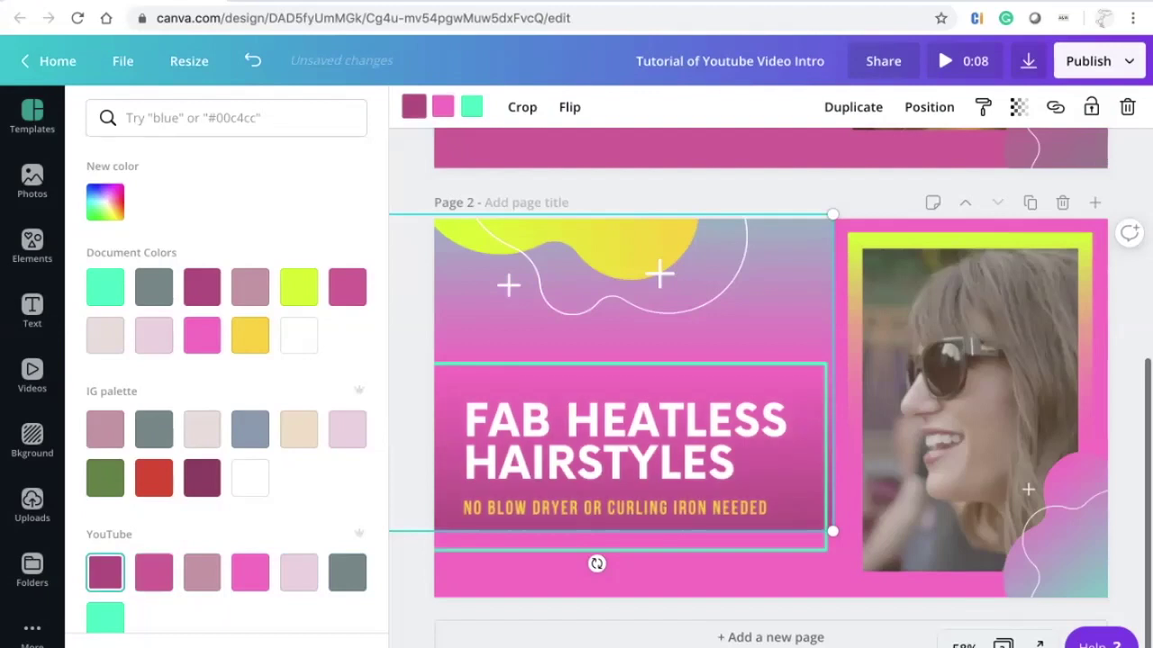
# Try mint for the gradient panel's middle colour, then set it to #b6497f from the YouTube palette.
pyautogui.click(442, 107)
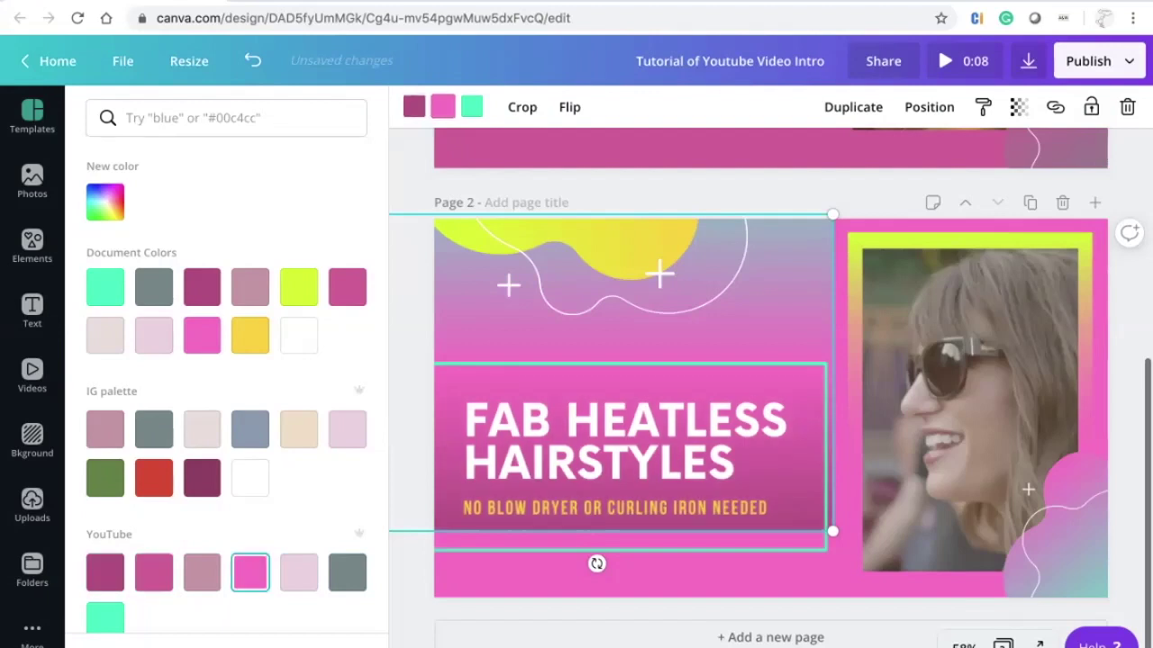
pyautogui.click(105, 618)
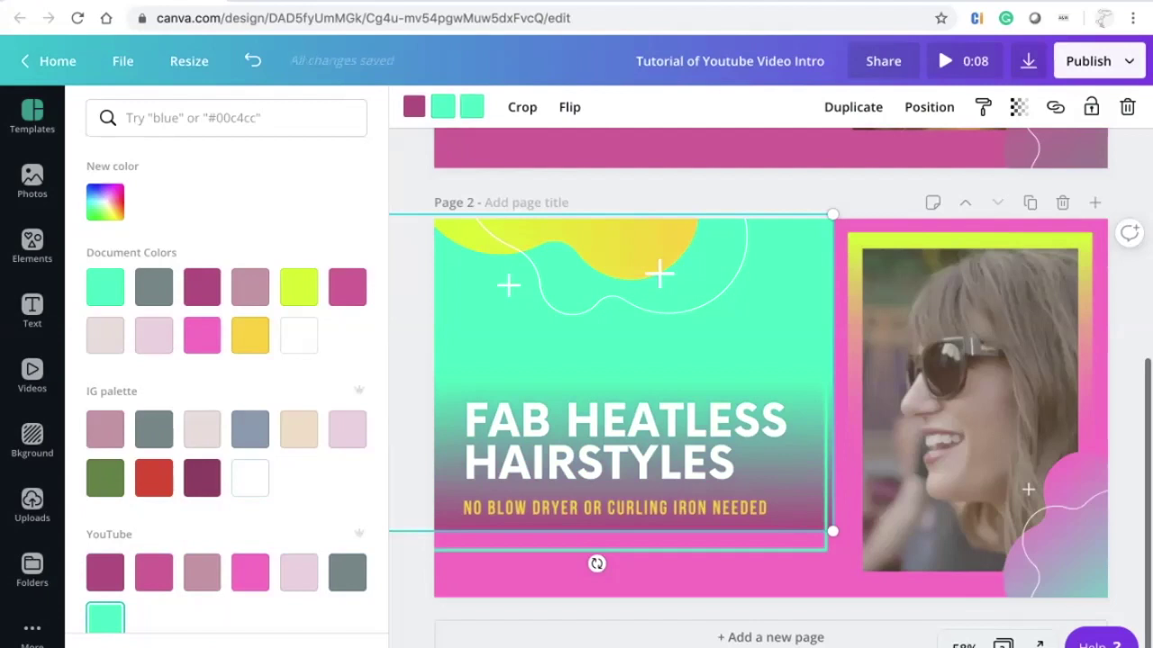
pyautogui.click(471, 106)
pyautogui.click(442, 106)
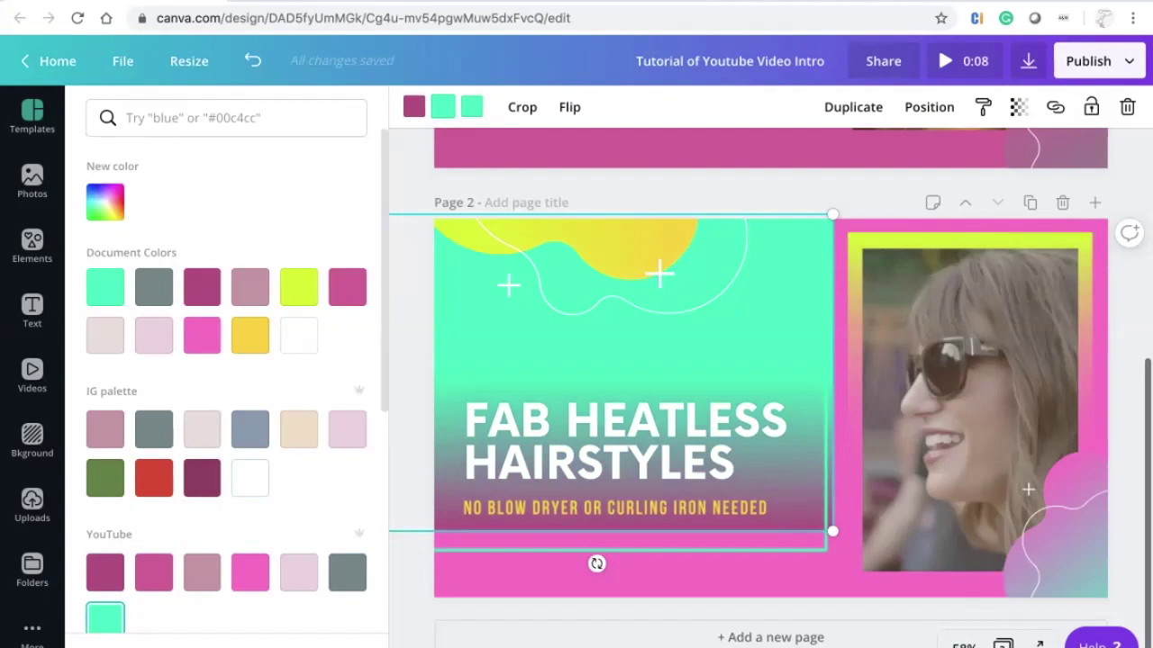
pyautogui.click(106, 572)
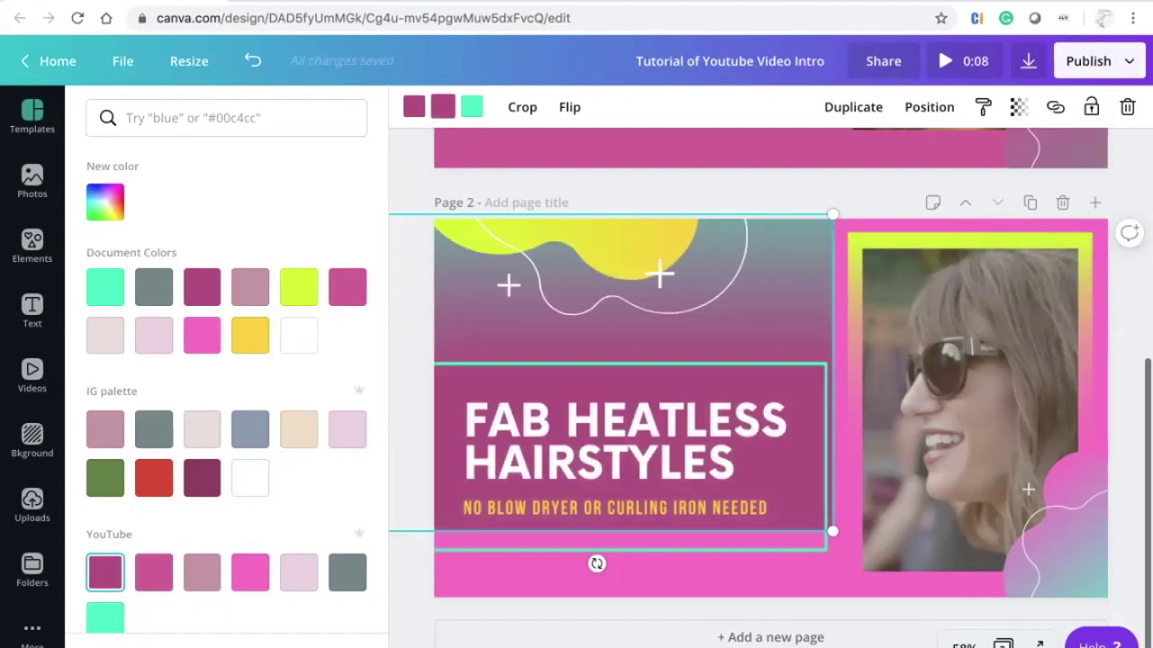
pyautogui.click(472, 107)
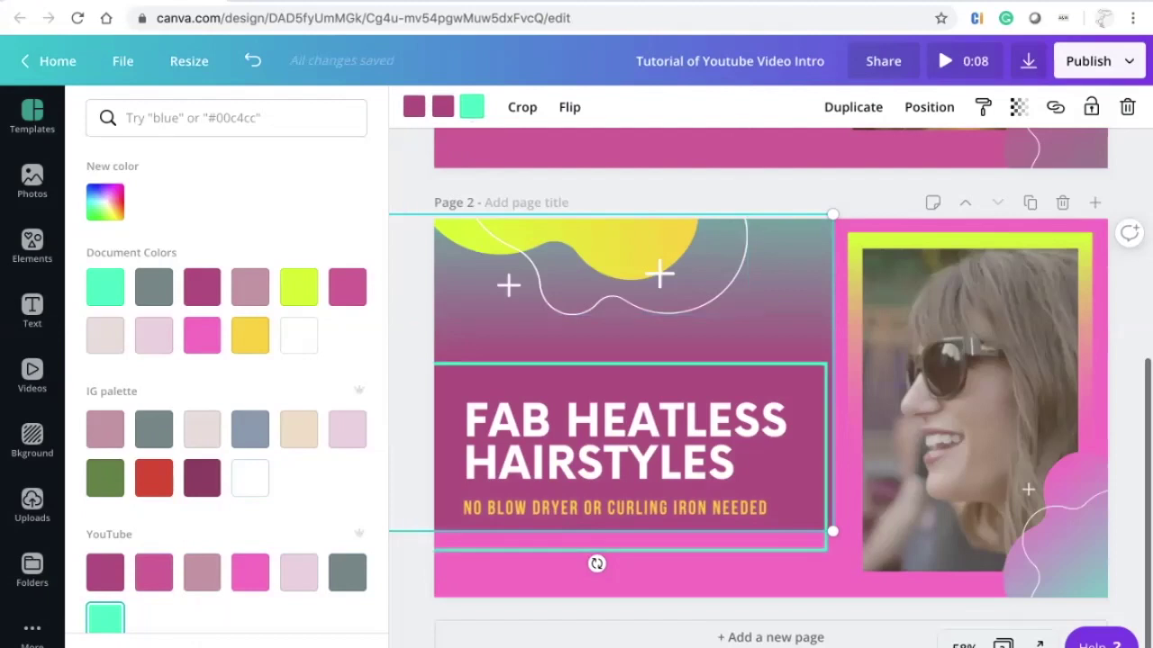
# Move the yellow-green blob shape slightly down and right, and change its yellow gradient colour to #b6497f.
pyautogui.click(613, 261)
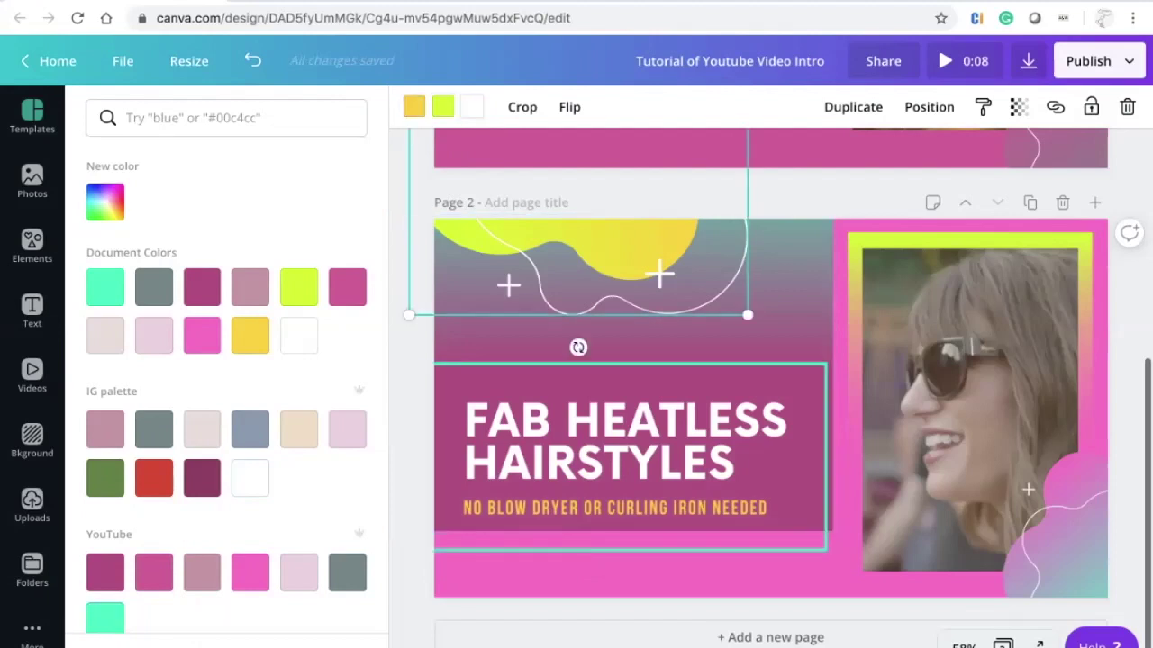
pyautogui.moveTo(577, 266); pyautogui.dragTo(593, 292)
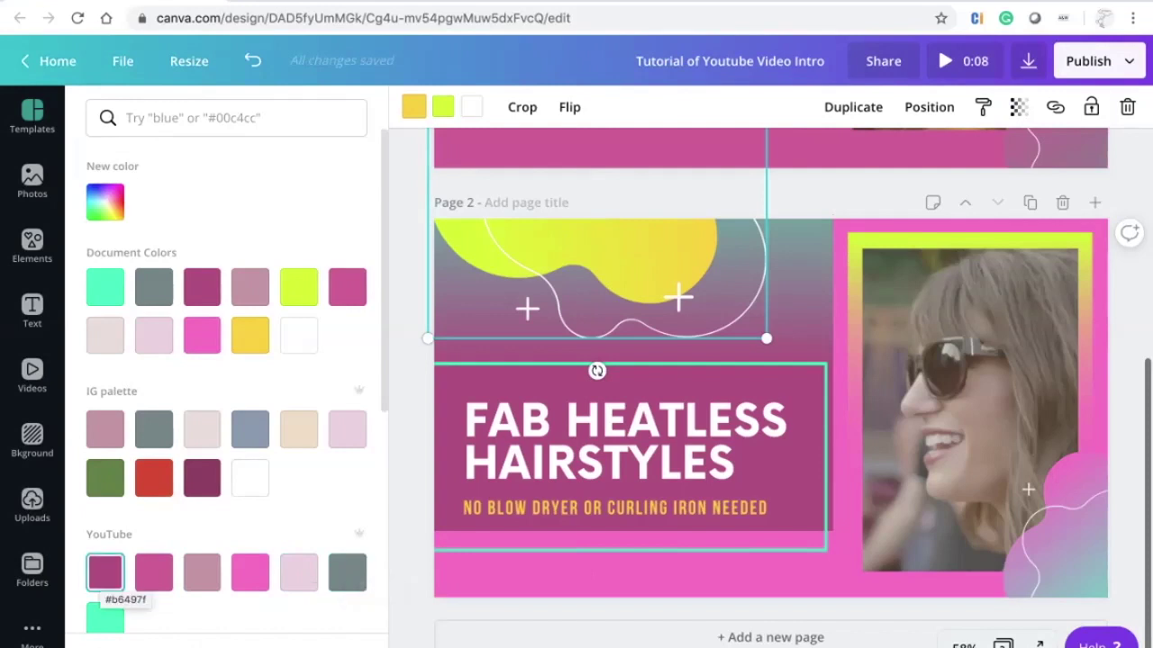
pyautogui.click(106, 572)
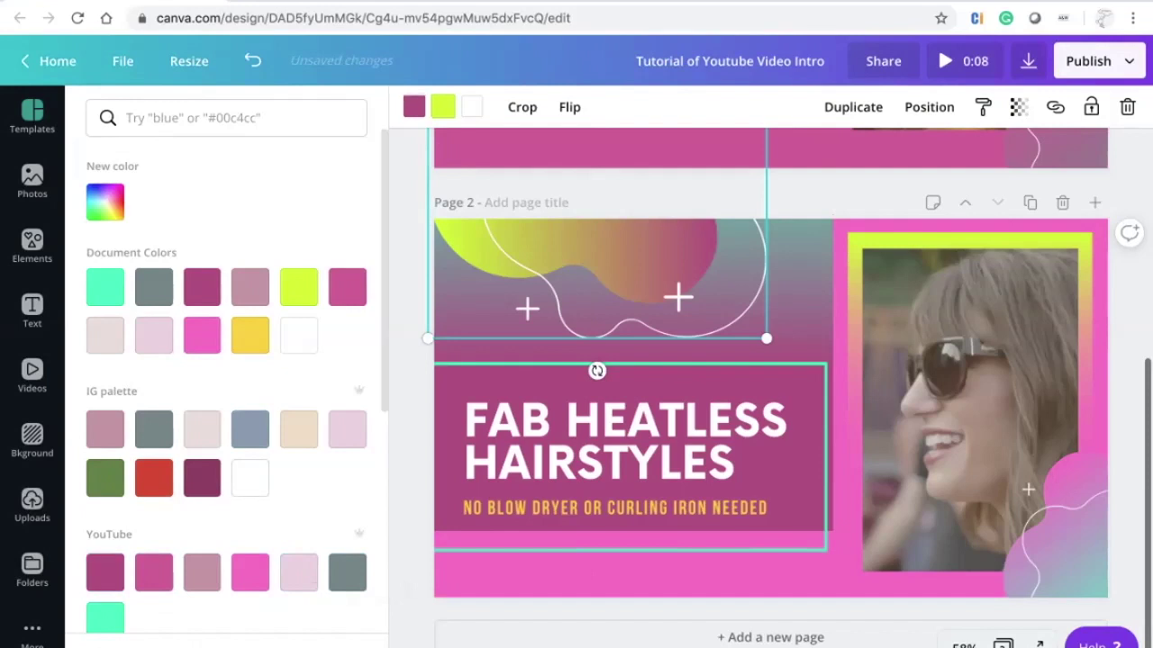
# Change the blob shape's lime colour to grey and its white line and plus signs to light pink from the YouTube palette.
pyautogui.click(153, 573)
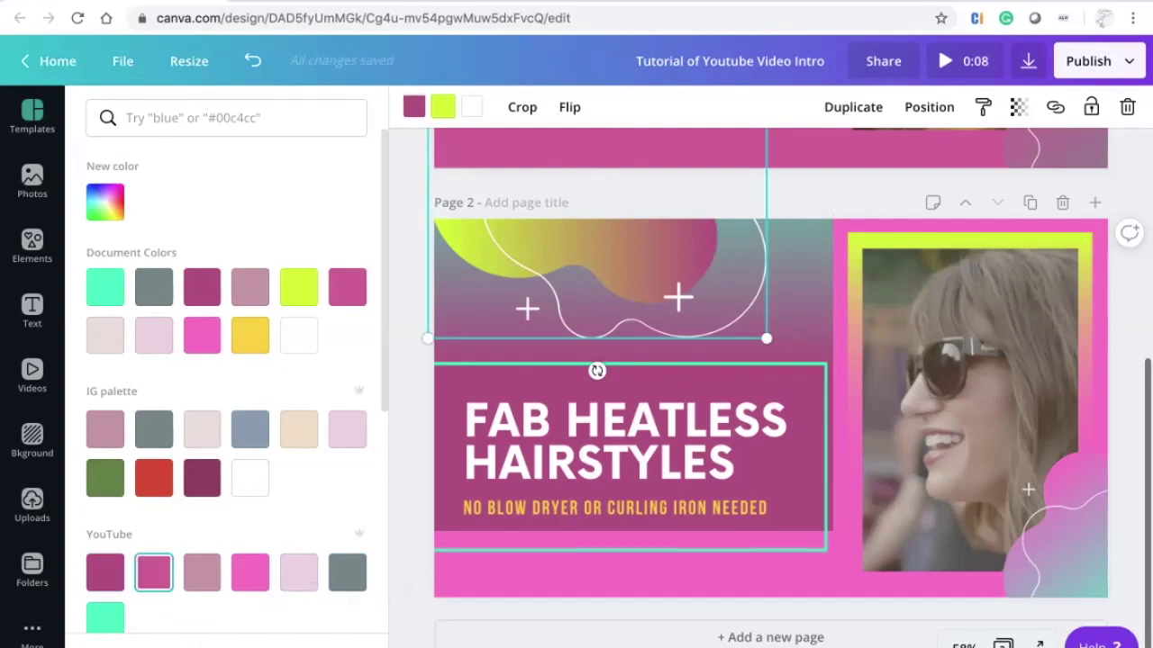
pyautogui.click(201, 573)
pyautogui.click(249, 573)
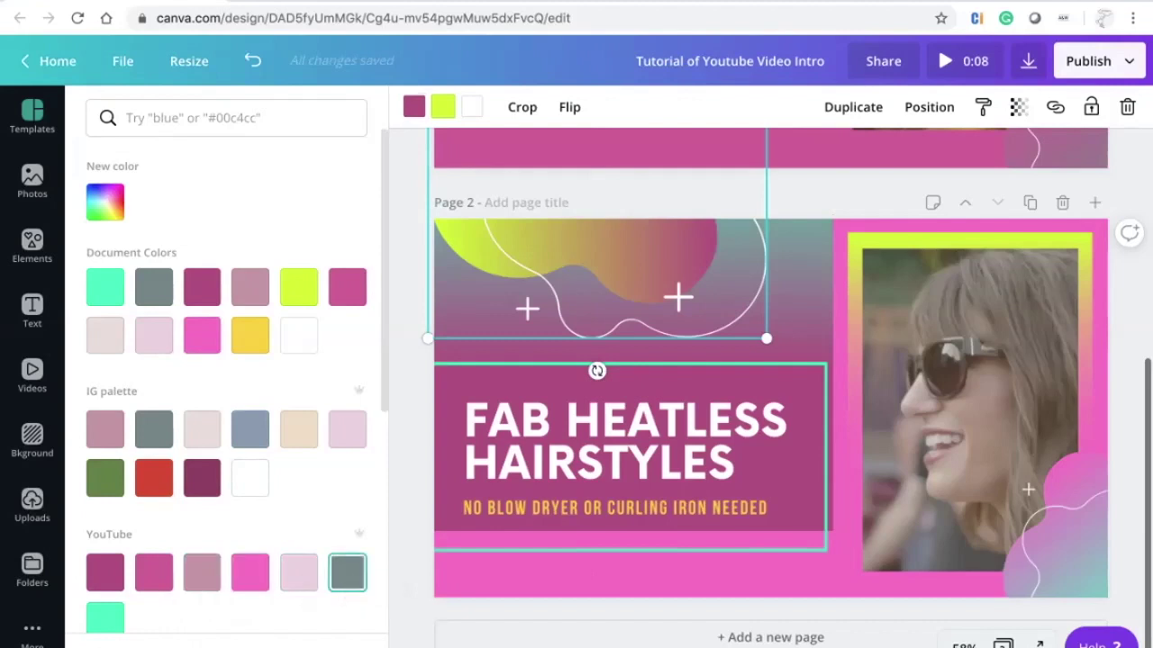
pyautogui.click(347, 573)
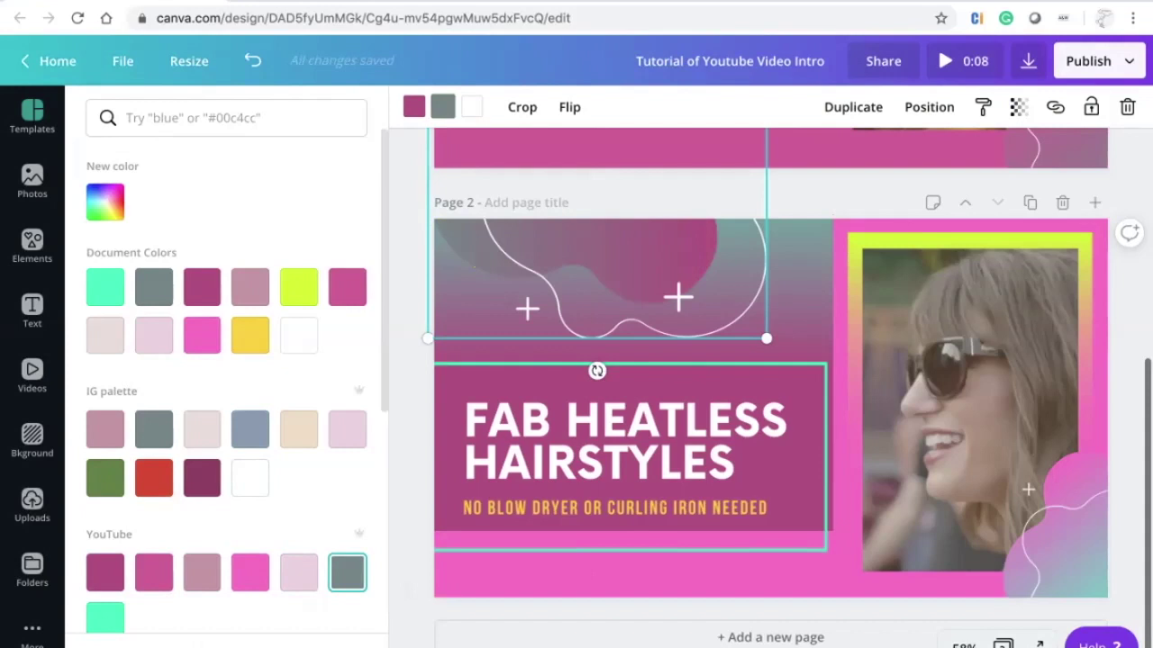
pyautogui.click(471, 107)
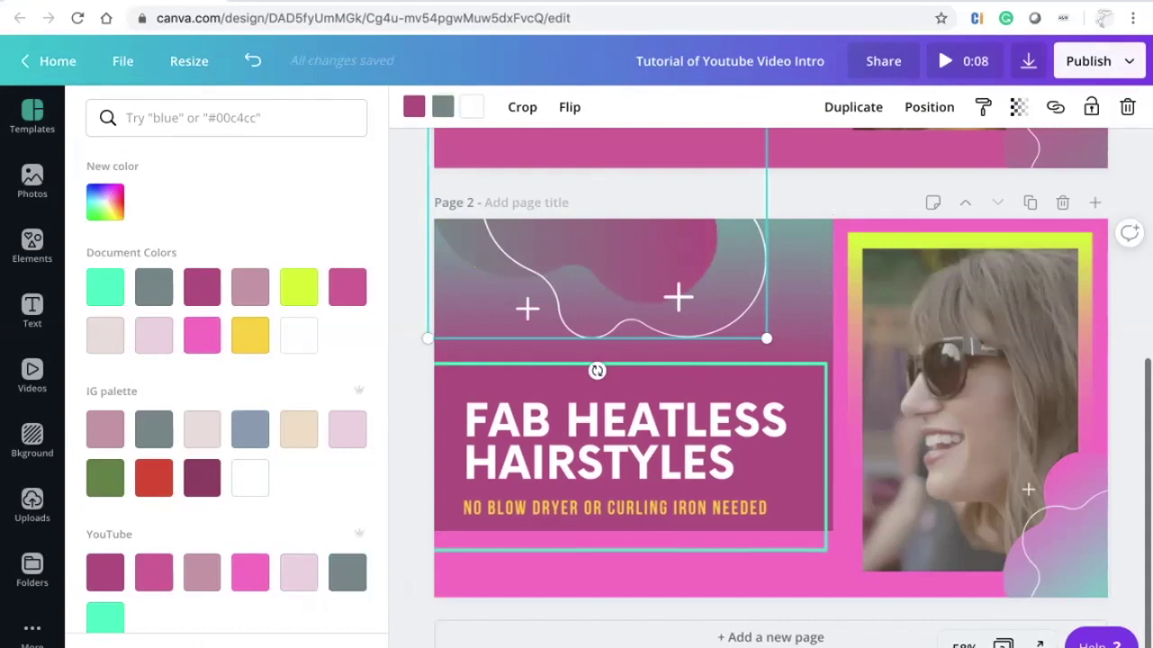
pyautogui.click(298, 573)
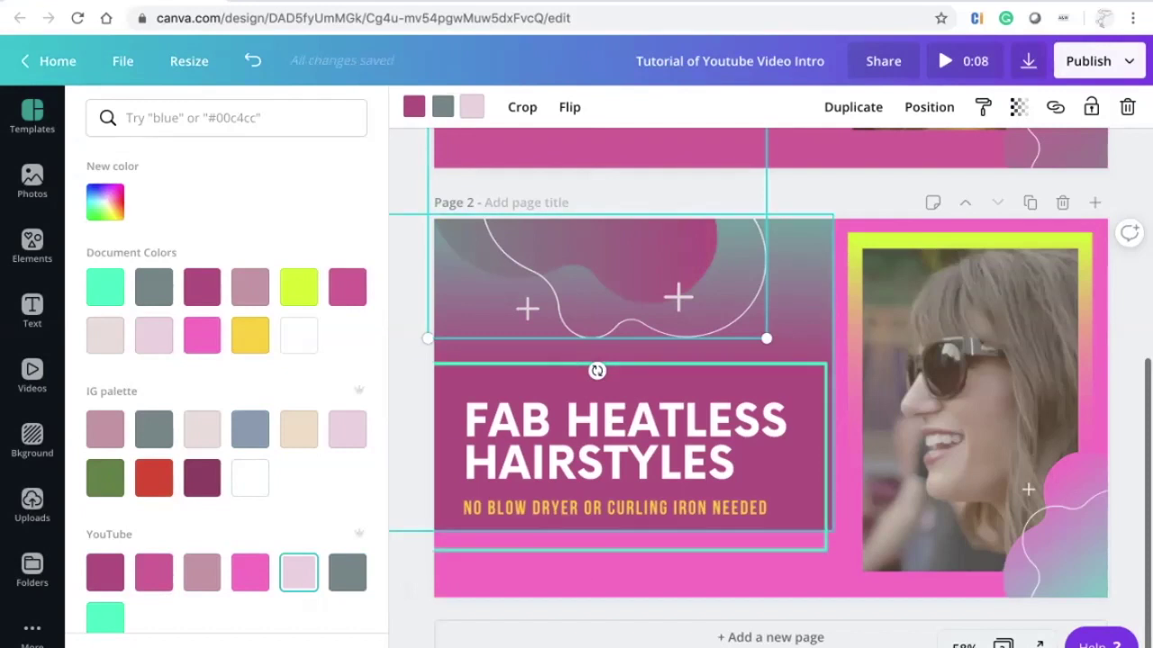
# Try several pinks for the gradient panel's mint upper colour, then set it to the YouTube palette's grey.
pyautogui.click(106, 618)
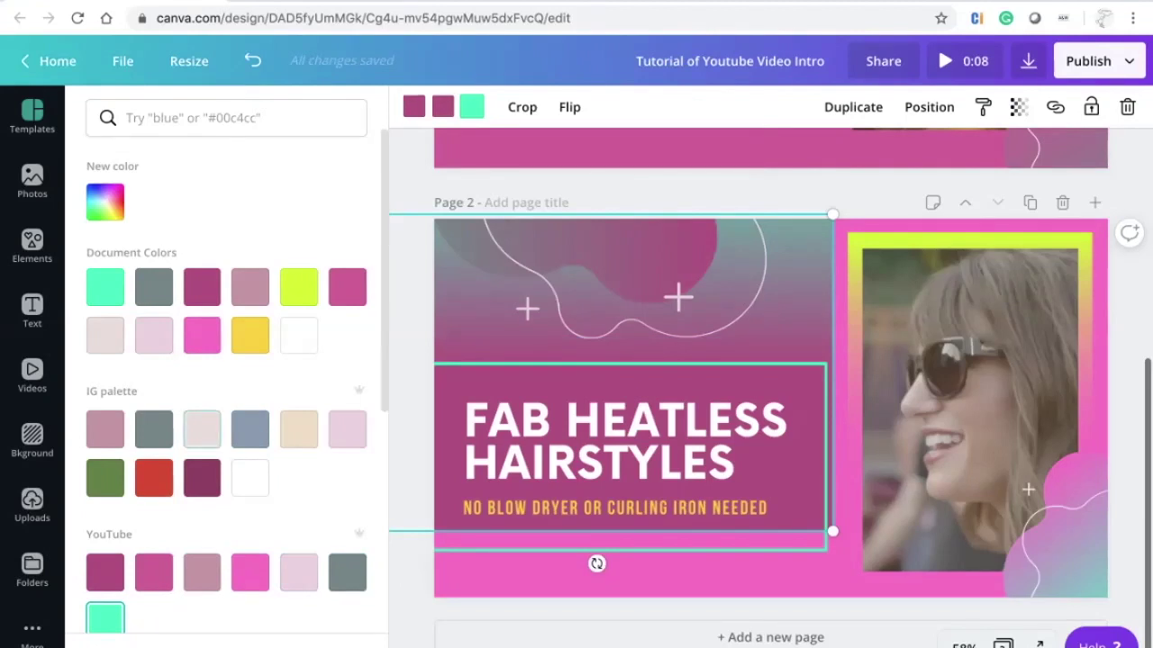
pyautogui.click(153, 573)
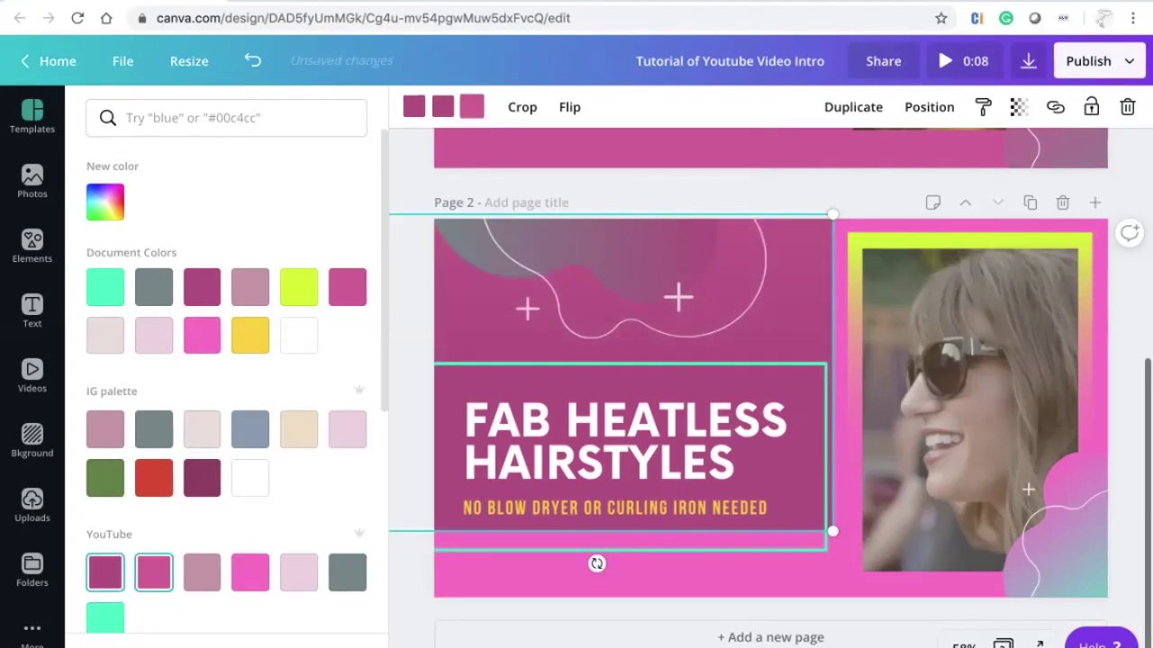
pyautogui.click(105, 572)
pyautogui.click(250, 573)
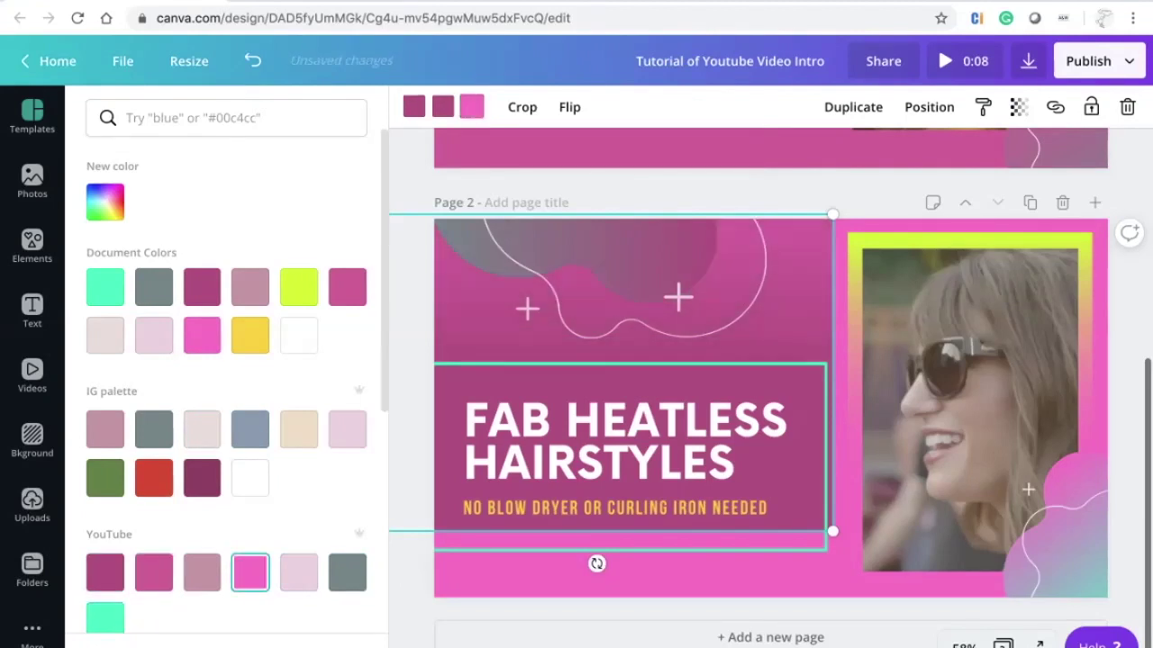
pyautogui.click(347, 573)
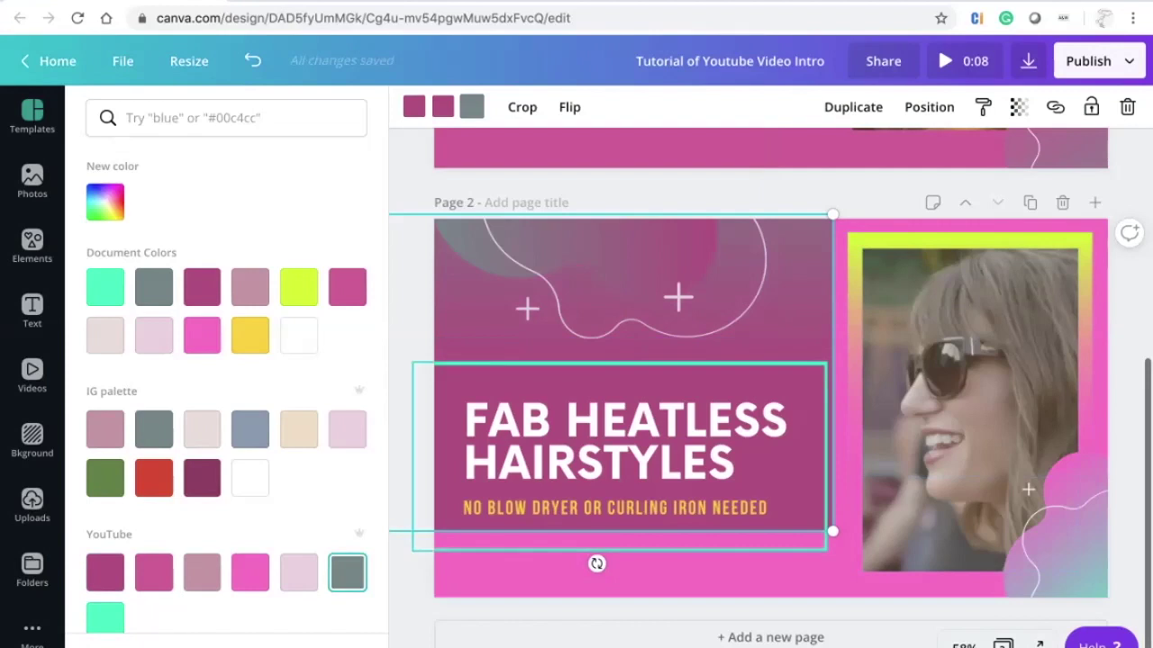
# Set page 2's bright pink background colour to #b6497f from the YouTube palette.
pyautogui.click(31, 115)
pyautogui.click(770, 577)
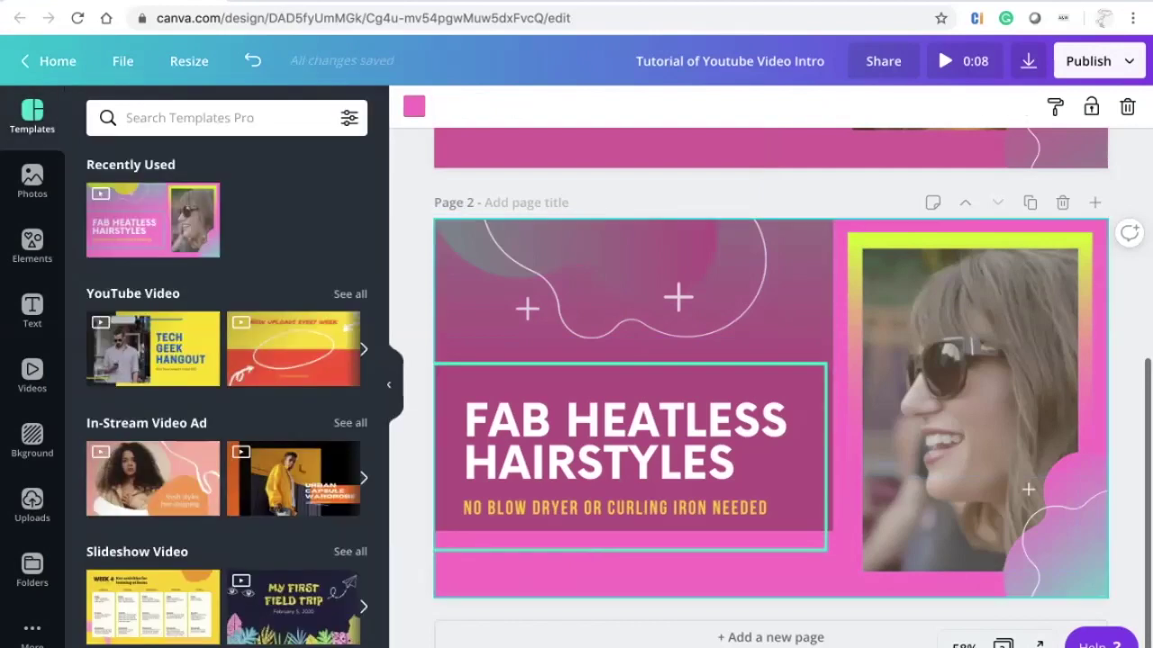
pyautogui.click(414, 106)
pyautogui.click(105, 573)
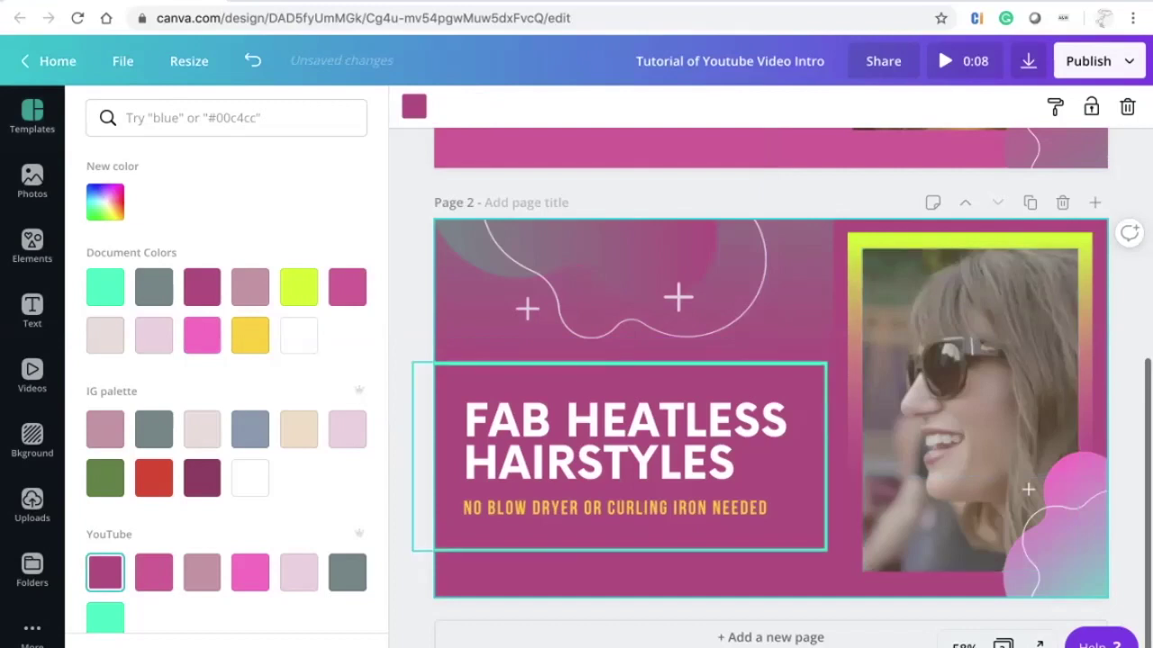
# Change the mint-green rectangular frame around page 2's title text to light pink from the YouTube palette.
pyautogui.click(620, 456)
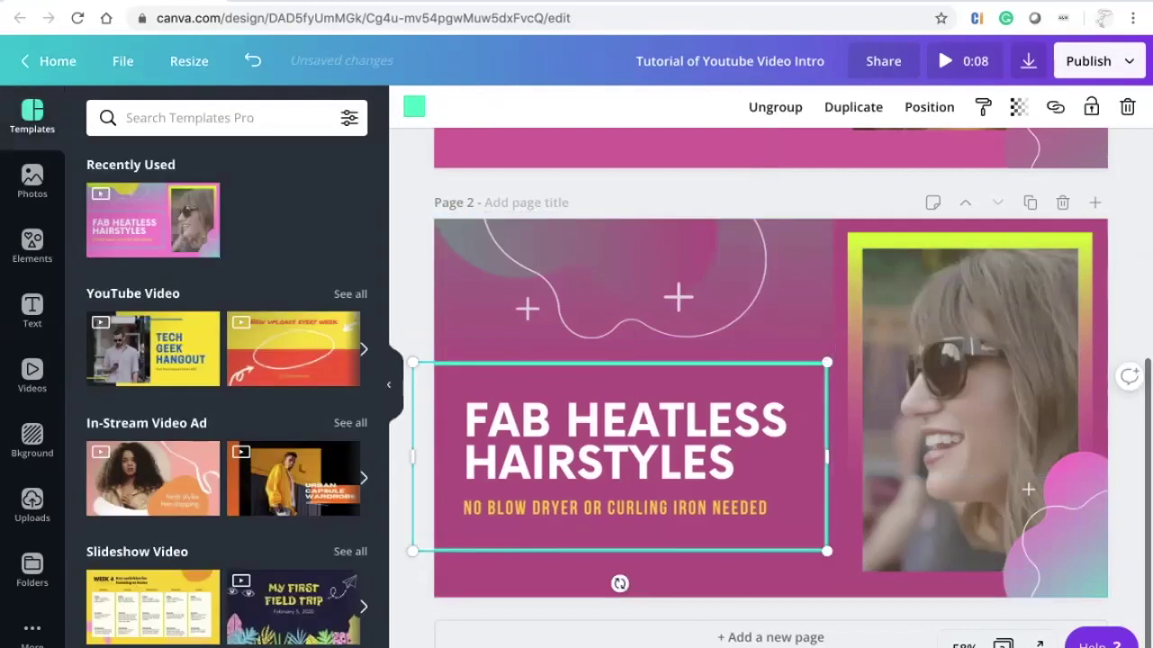
pyautogui.click(413, 106)
pyautogui.click(298, 573)
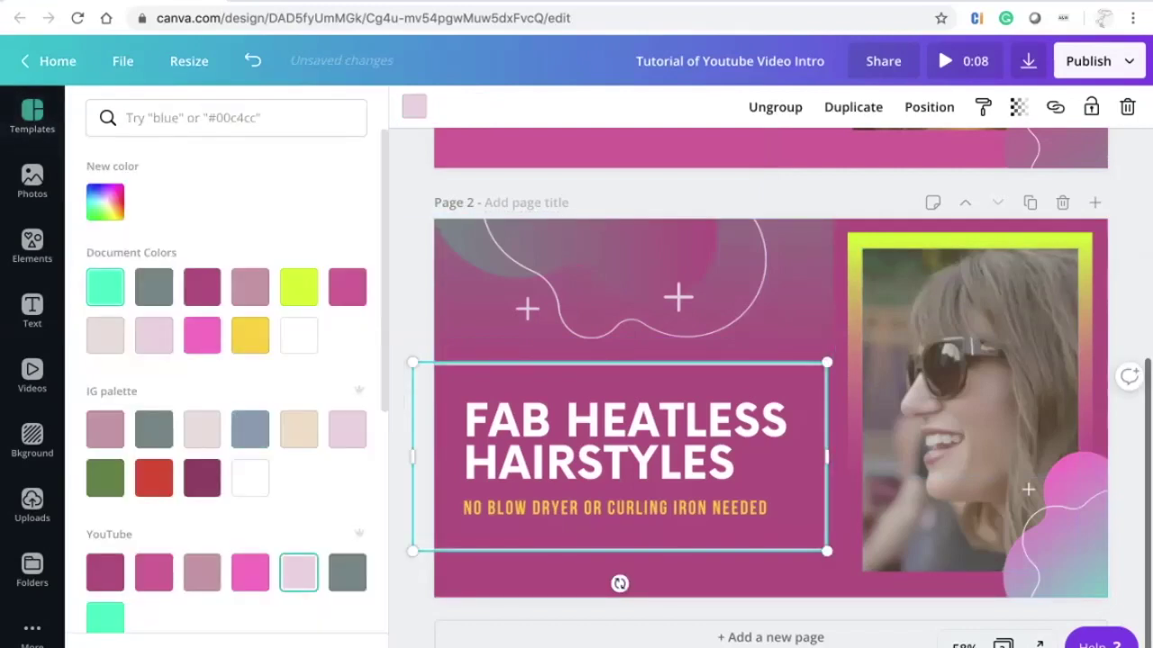
# Replace the "FAB HEATLESS HAIRSTYLES" heading on page 2 with "WELCOME TO DO DREAM ON".
pyautogui.click(629, 464)
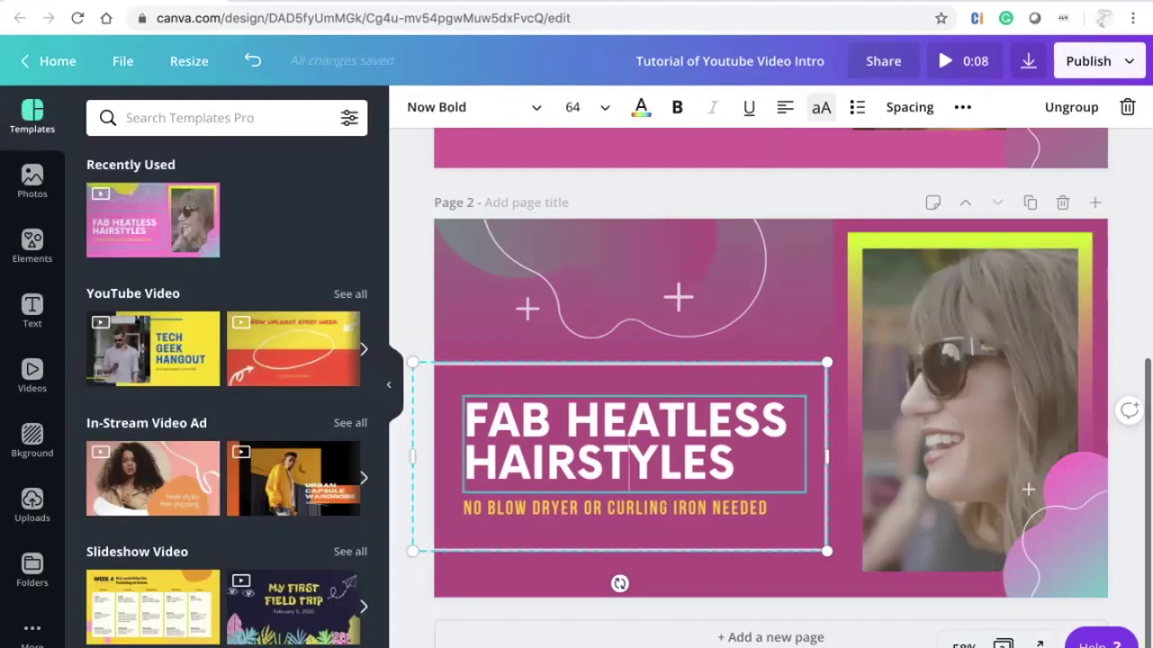
pyautogui.click(735, 464)
pyautogui.hotkey('ctrl', 'a')
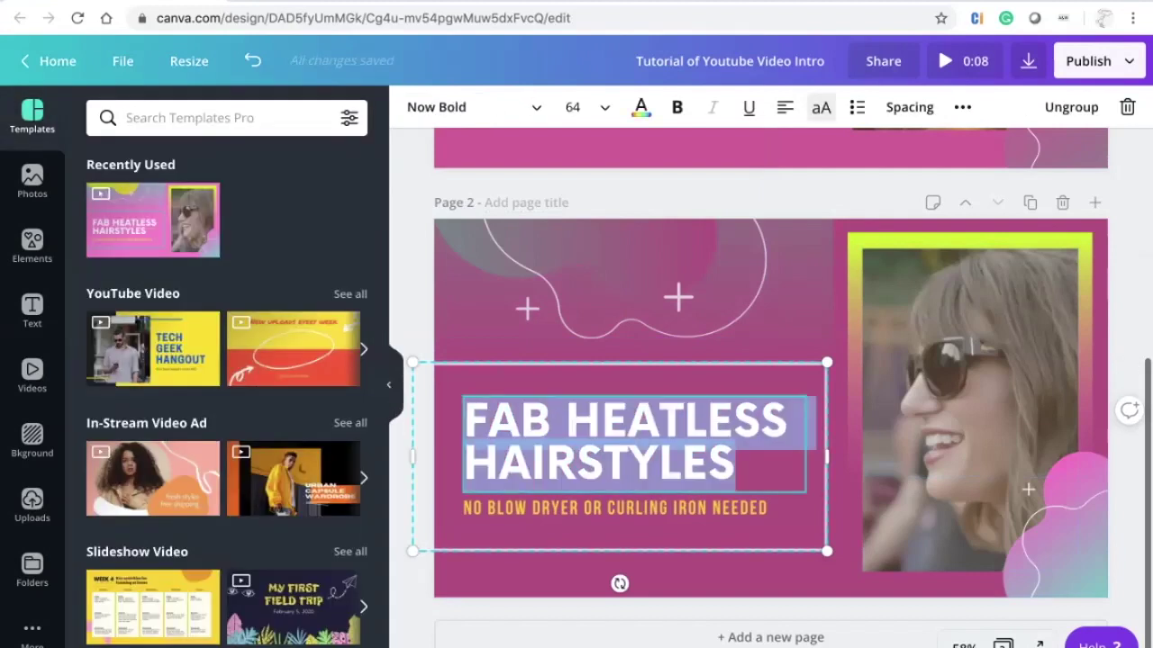
pyautogui.write('WELCOME')
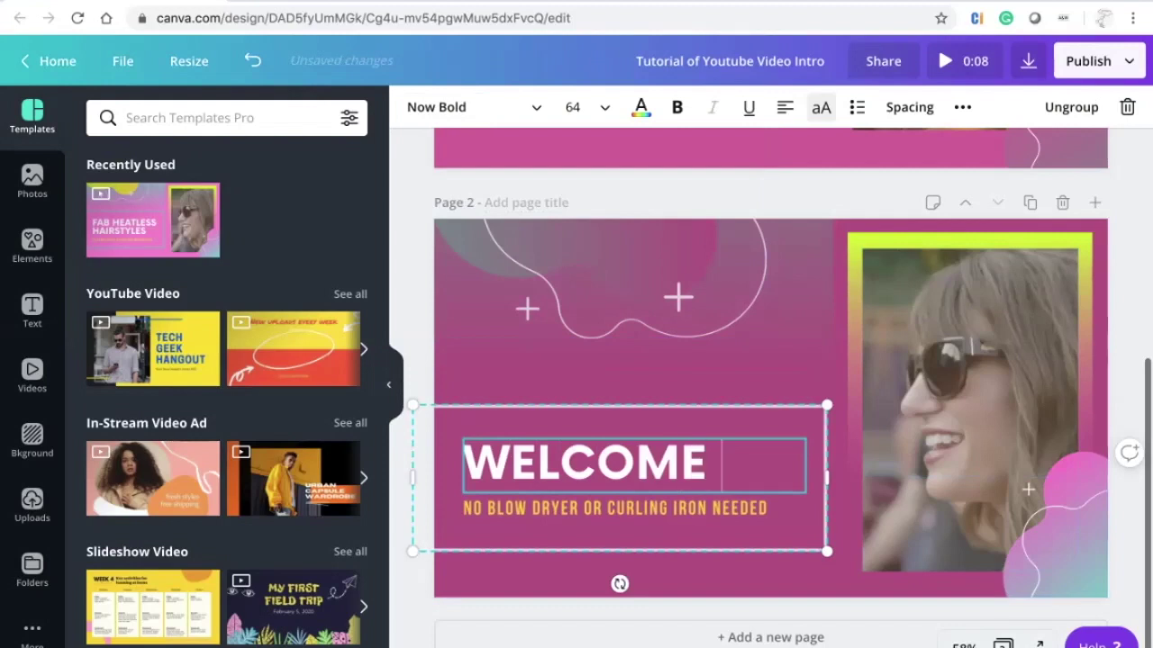
pyautogui.write(' TO DO DREAM ON')
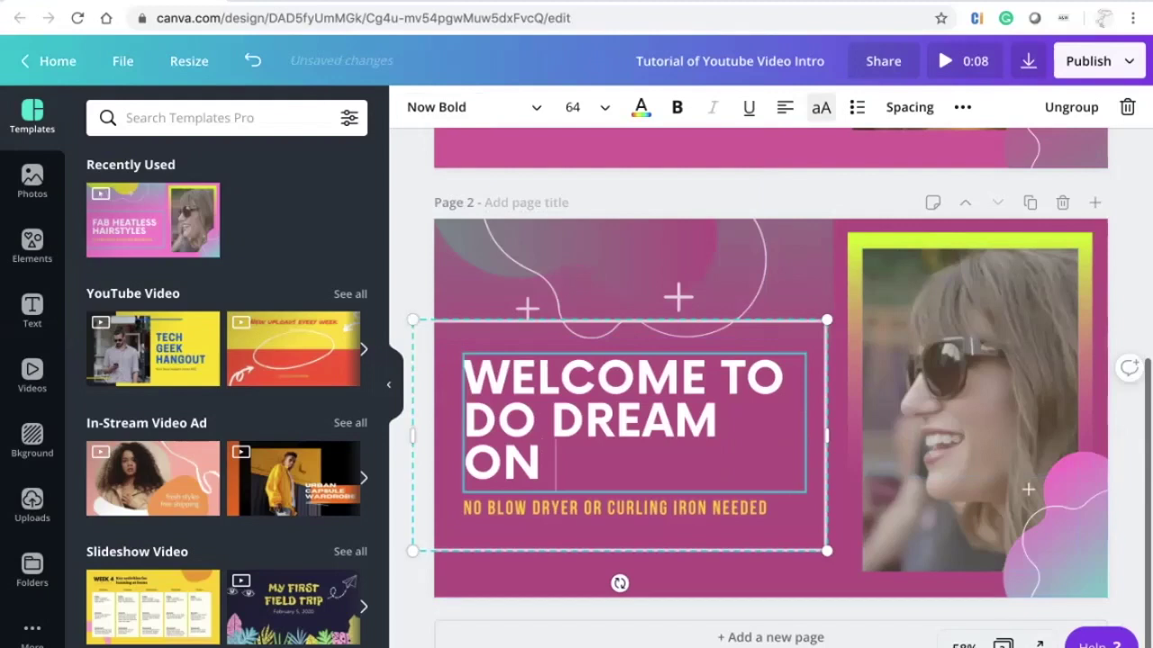
# Set the heading's font to Abiah and put "DO DREAM ON" on its own second line, indented towards the right.
pyautogui.click(472, 107)
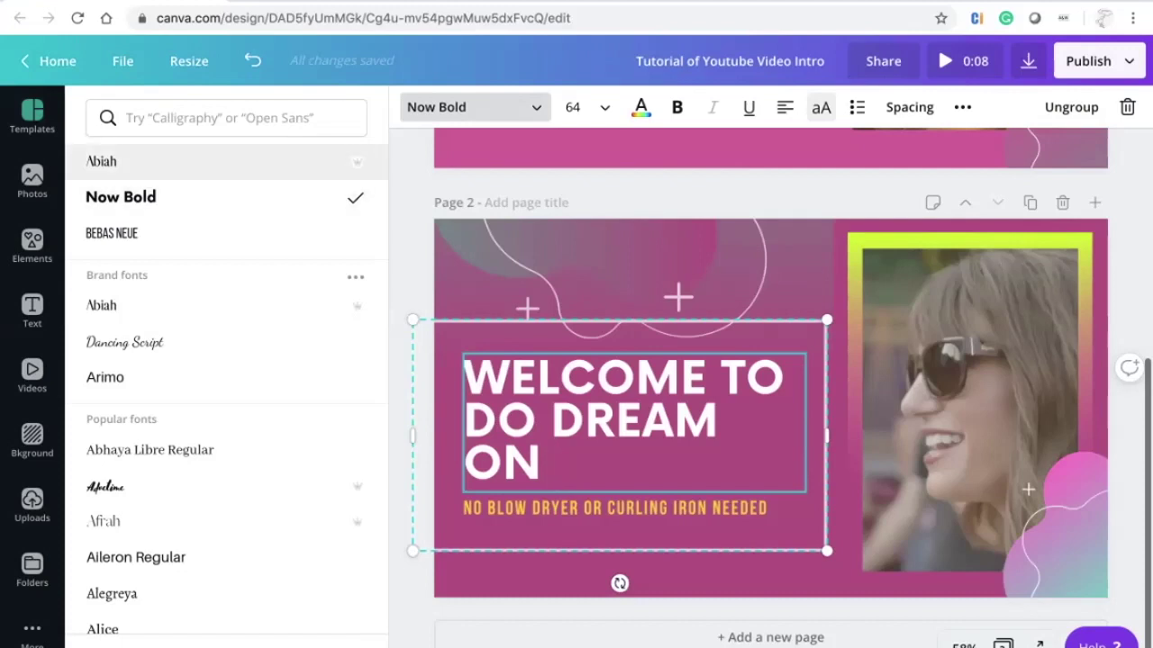
pyautogui.click(181, 161)
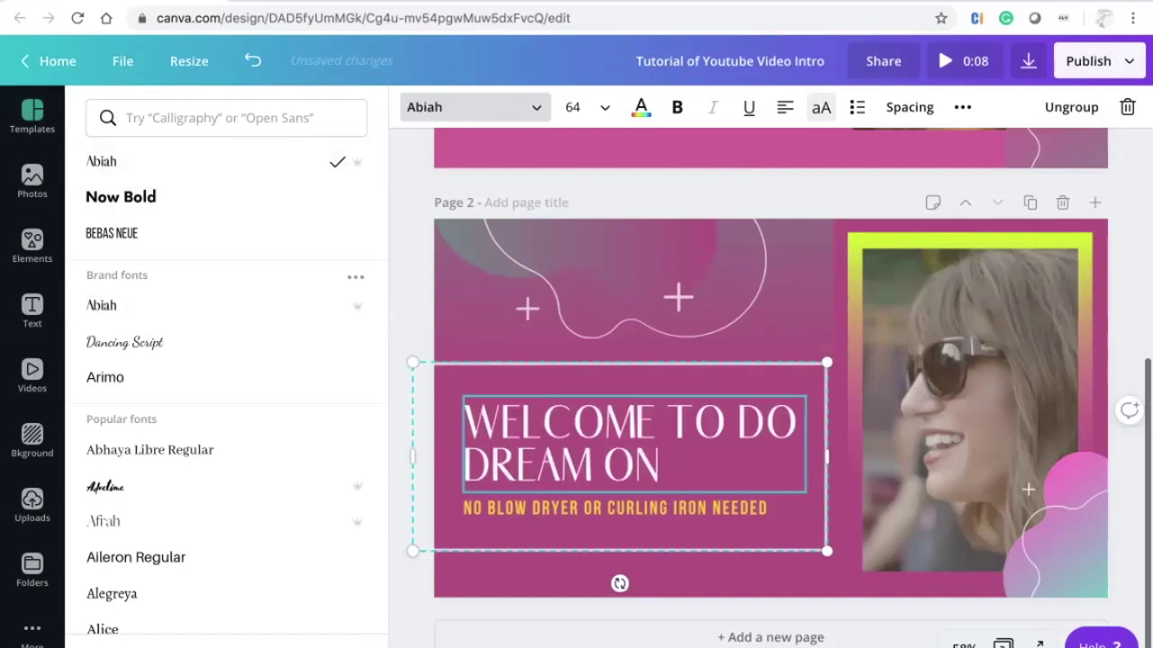
pyautogui.press('Return')
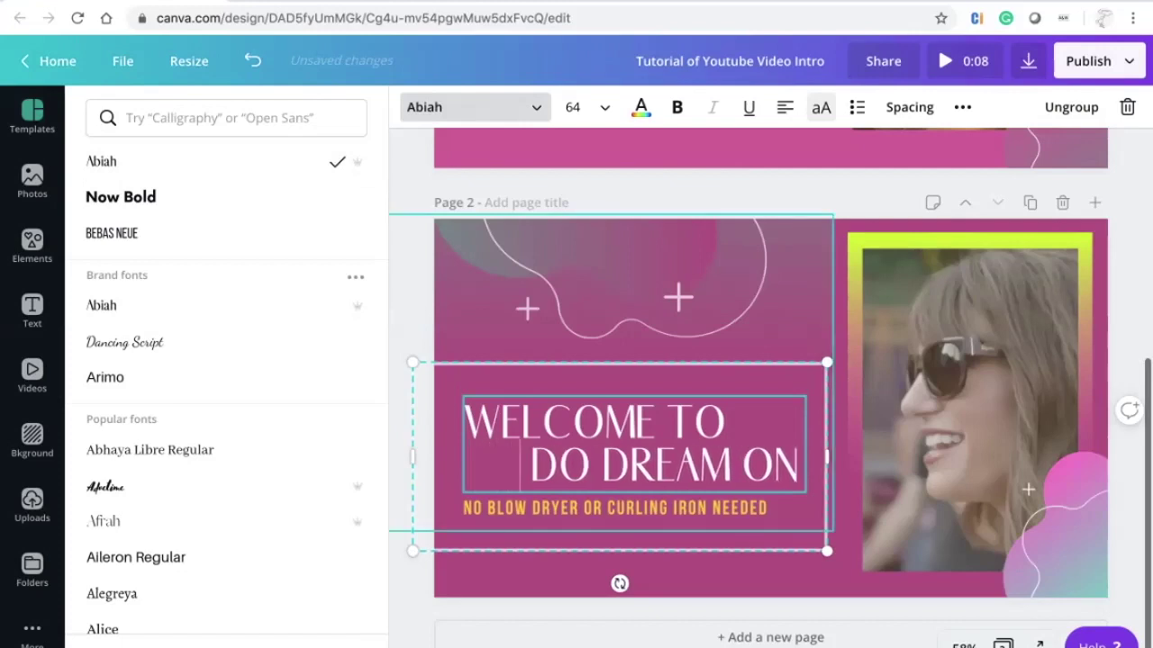
pyautogui.click(613, 338)
# Colour the heading light pink from the IG palette and delete the yellow subtitle line beneath it.
pyautogui.click(634, 443)
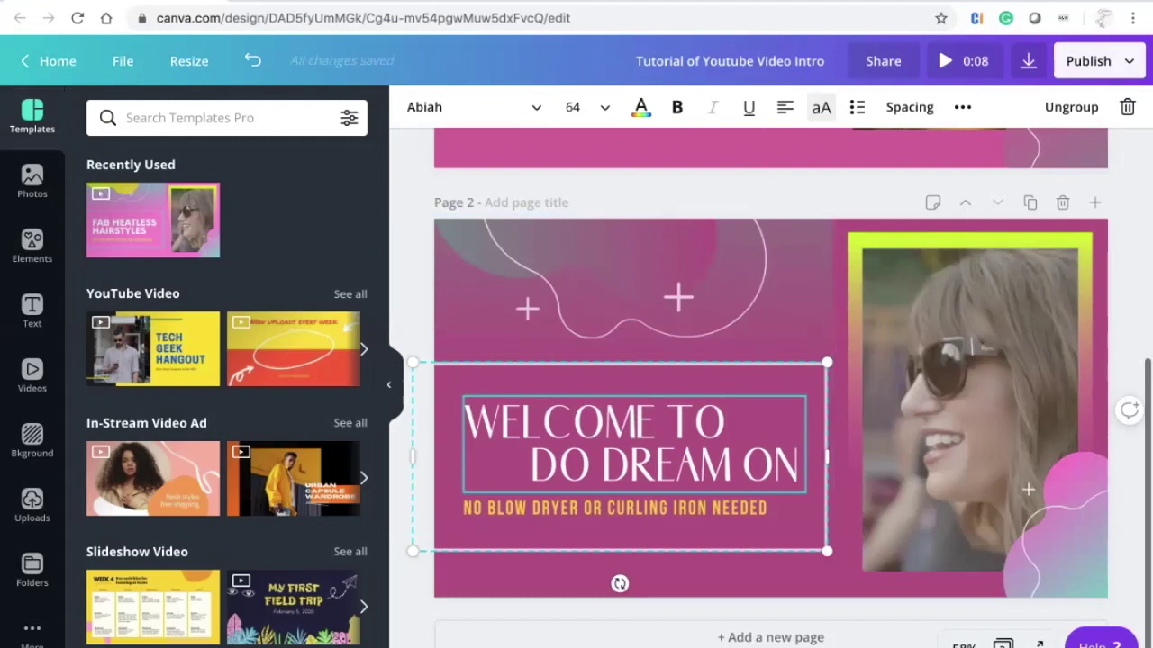
pyautogui.click(642, 107)
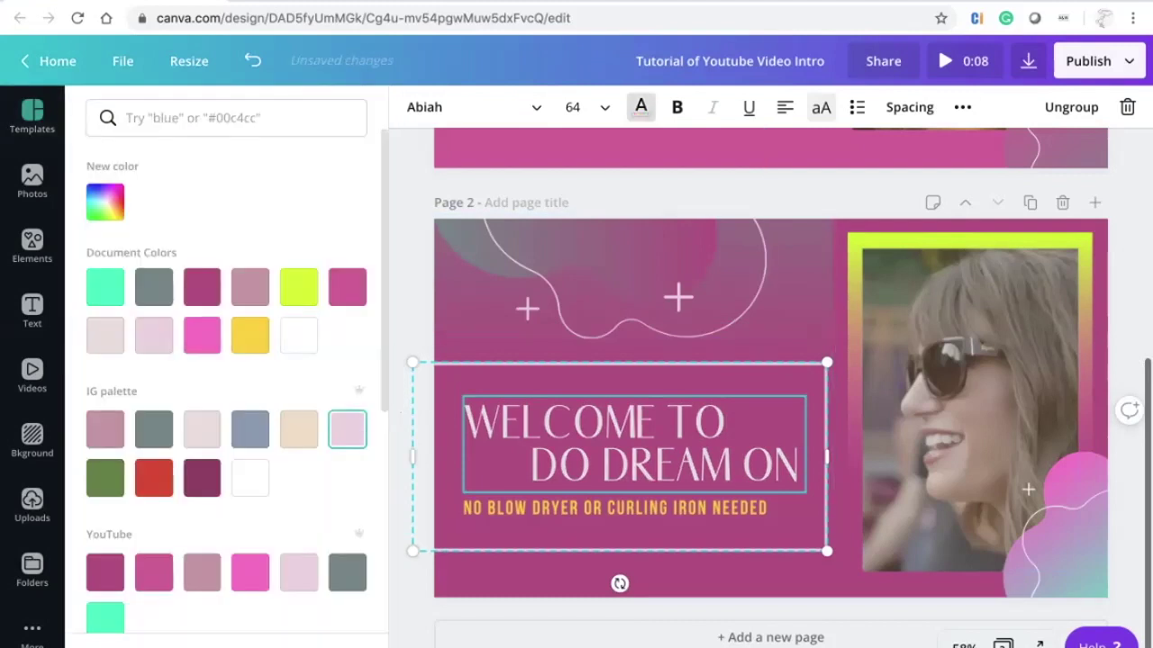
pyautogui.click(298, 286)
pyautogui.click(347, 286)
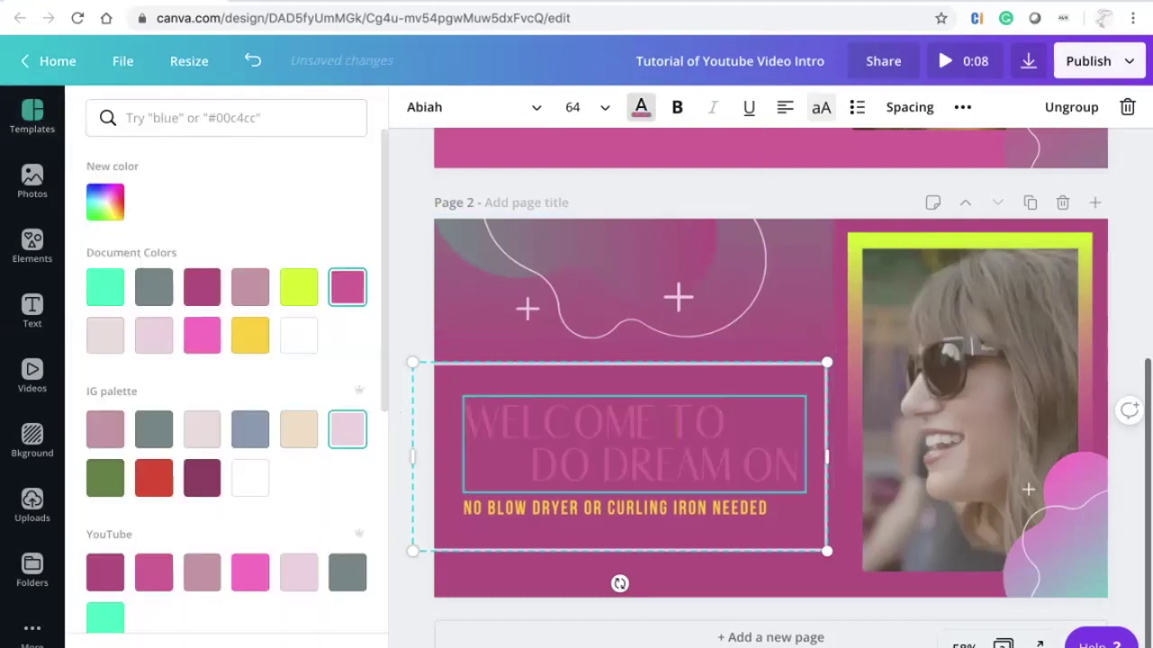
pyautogui.click(346, 429)
pyautogui.click(614, 508)
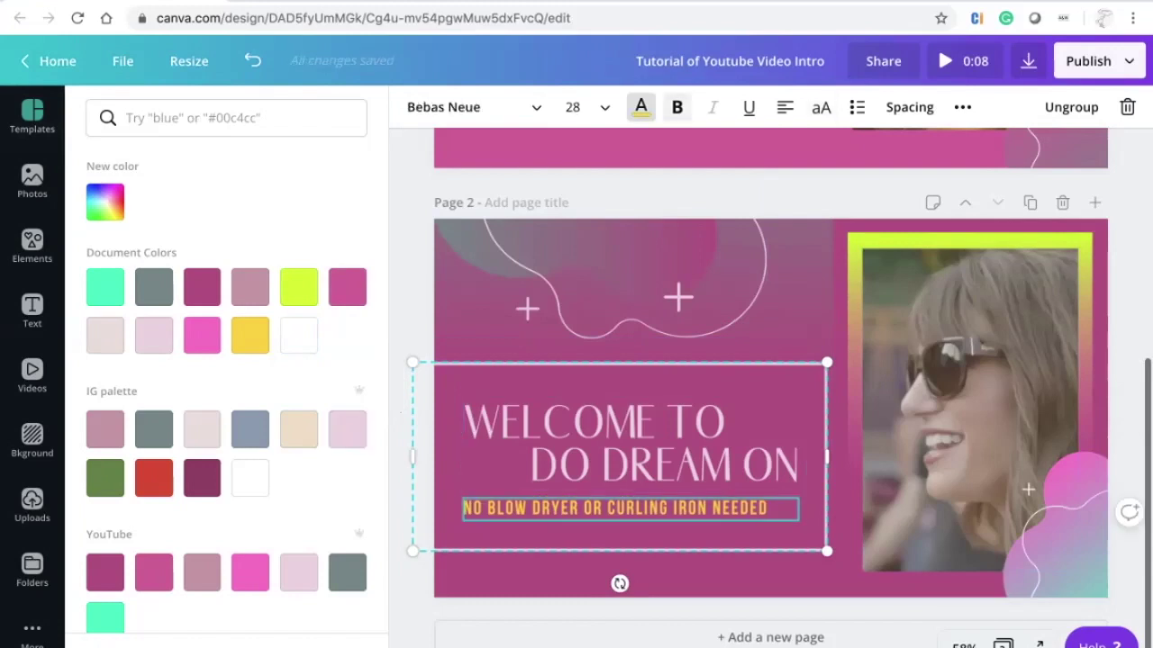
pyautogui.press('BackSpace')
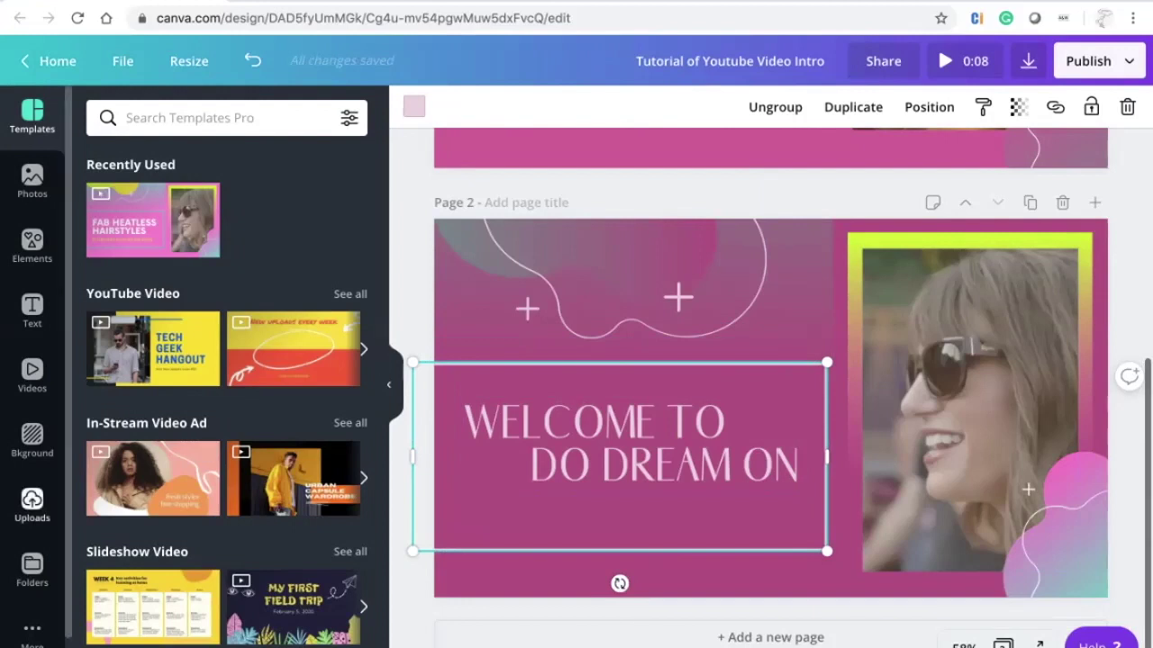
# Insert the all-pink name logo on a white background from the uploaded images and remove its background.
pyautogui.click(32, 505)
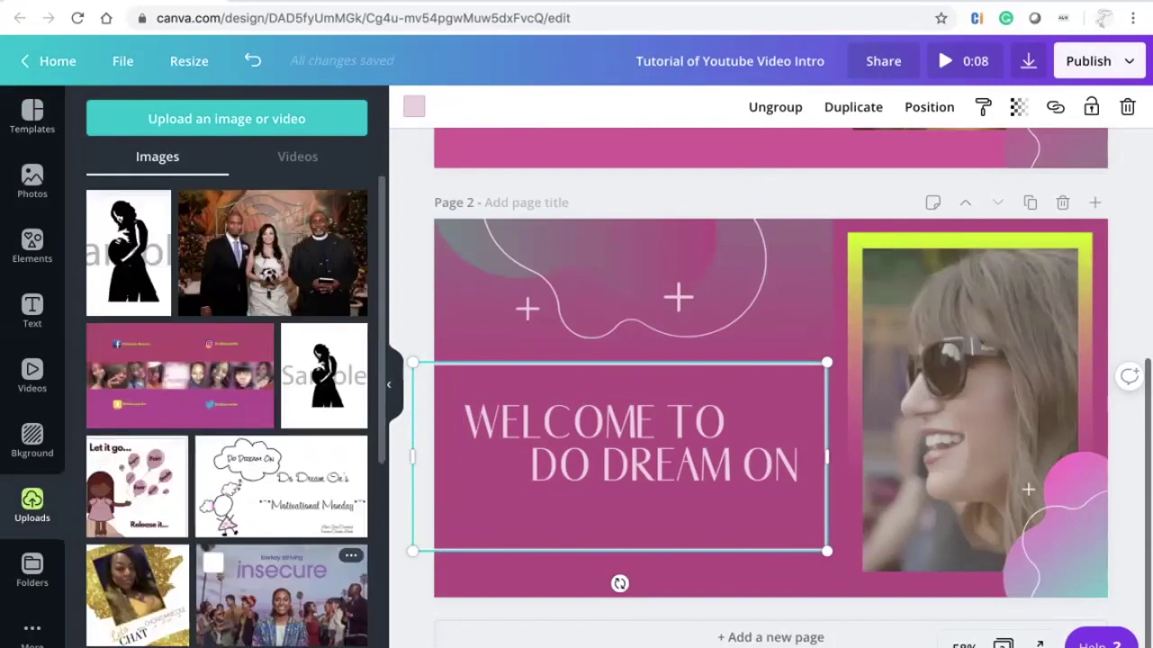
pyautogui.scroll(-5, 320, 505)
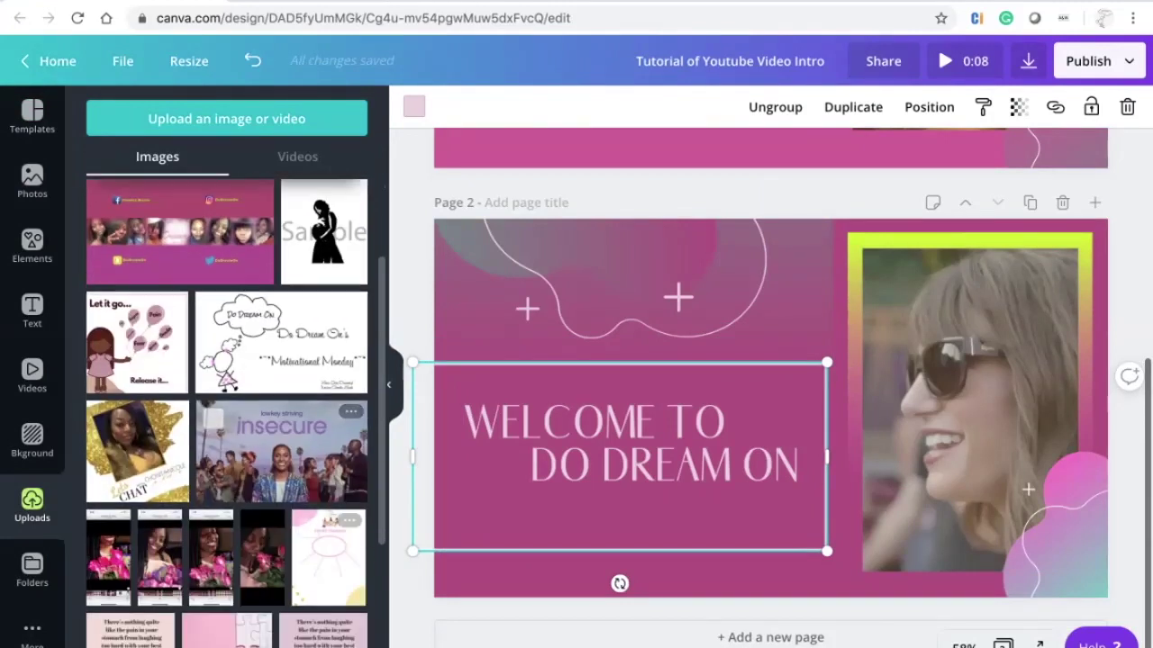
pyautogui.scroll(-4, 320, 504)
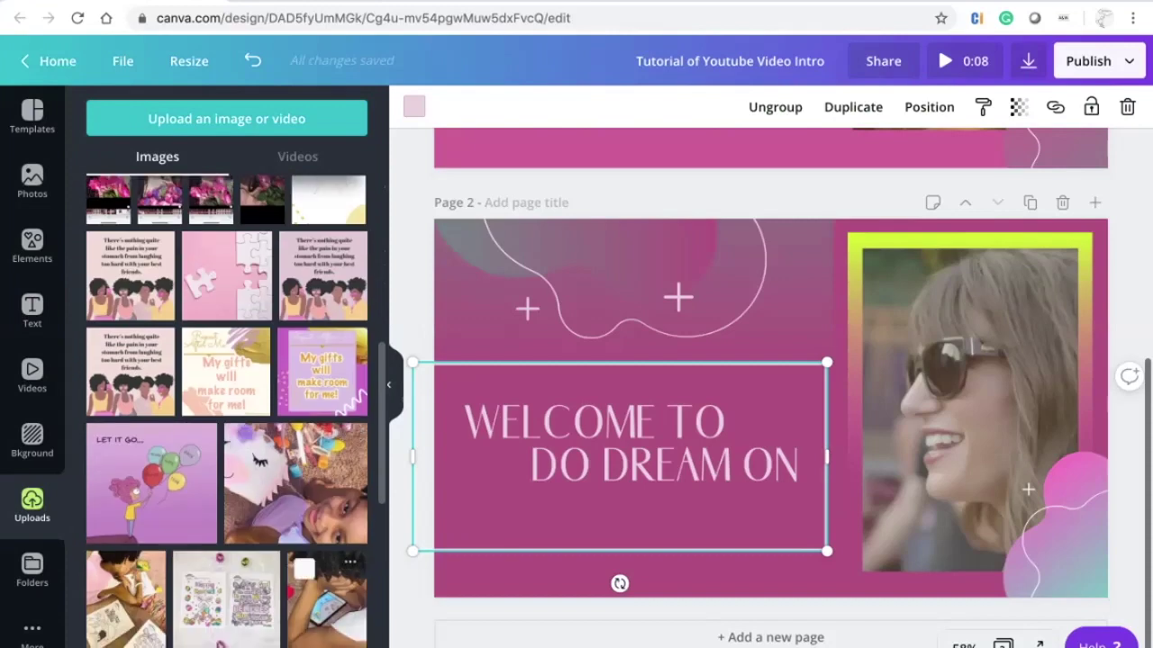
pyautogui.scroll(-3, 324, 414)
pyautogui.scroll(-4, 293, 486)
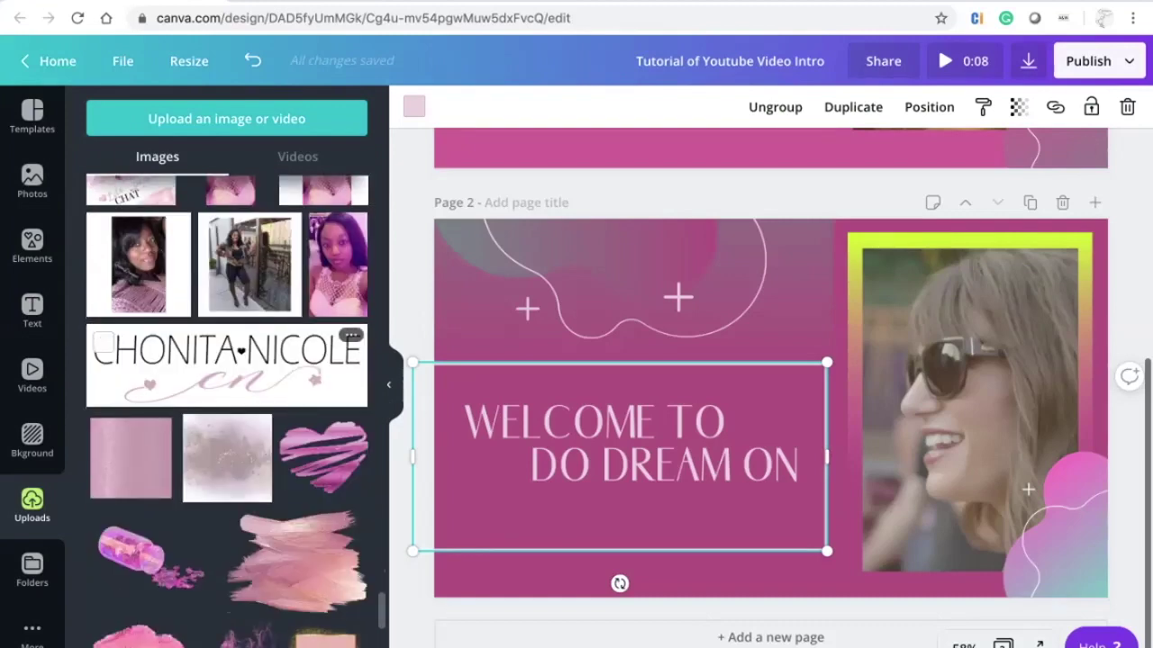
pyautogui.scroll(-10, 315, 387)
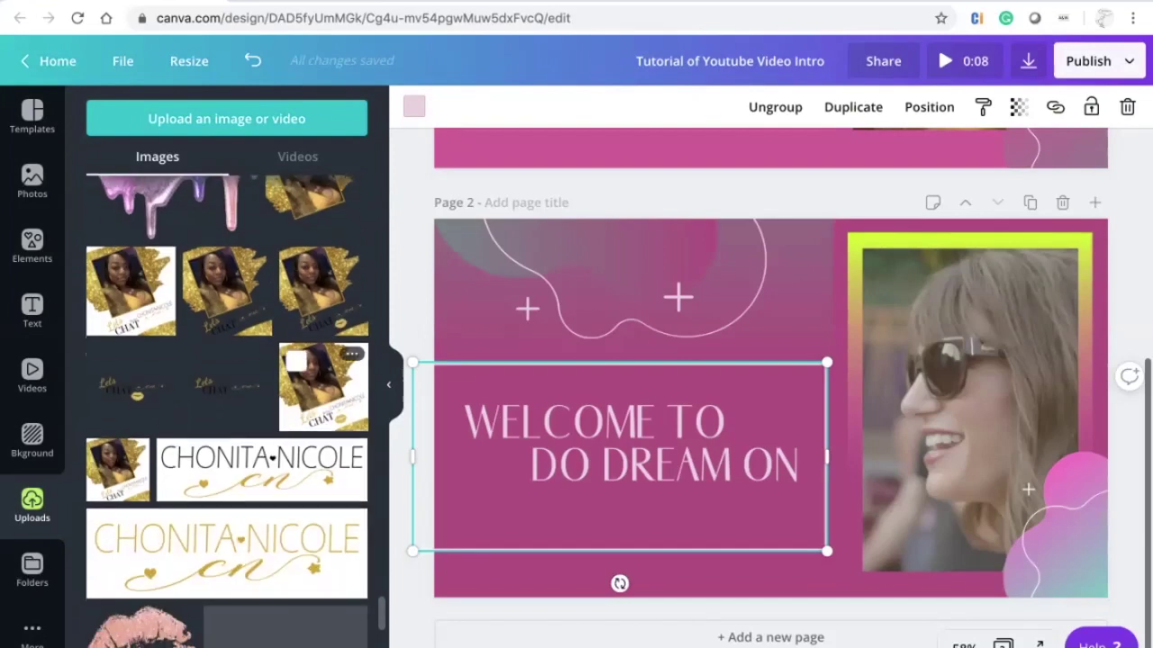
pyautogui.scroll(-10, 315, 388)
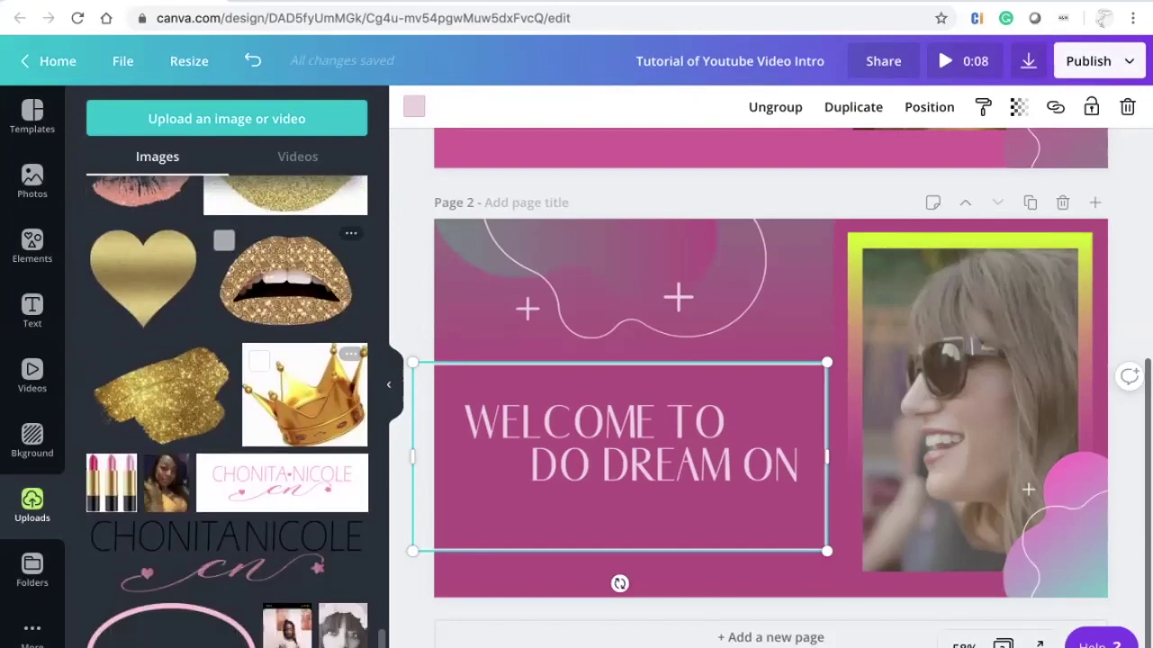
pyautogui.scroll(-3, 298, 387)
pyautogui.click(282, 383)
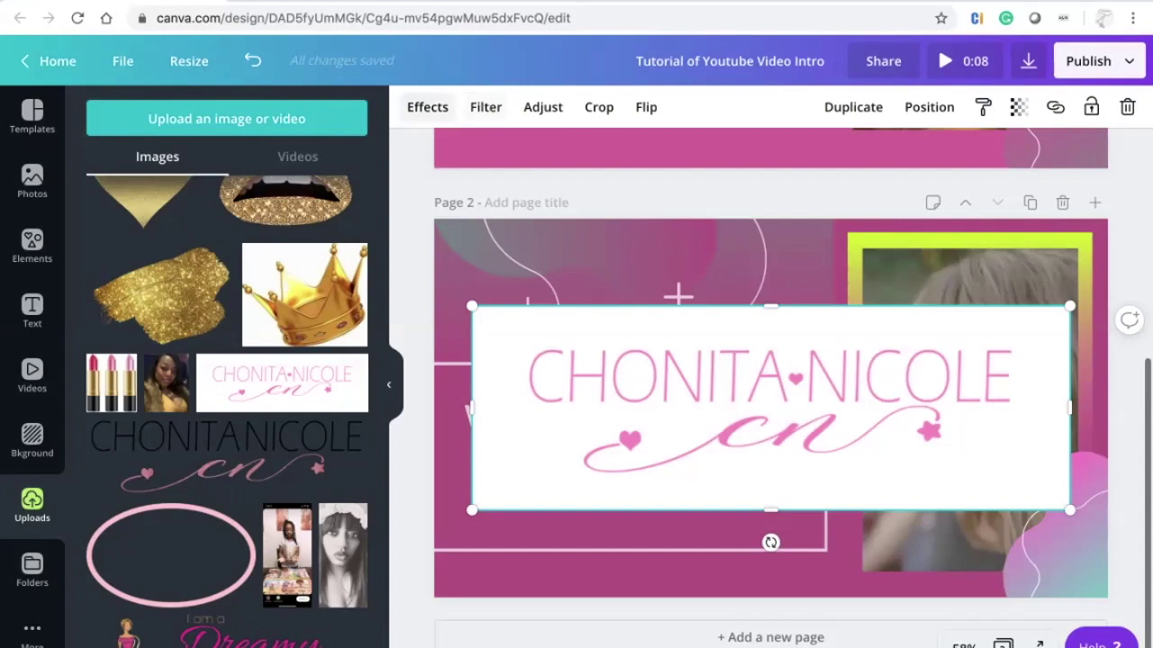
pyautogui.click(427, 106)
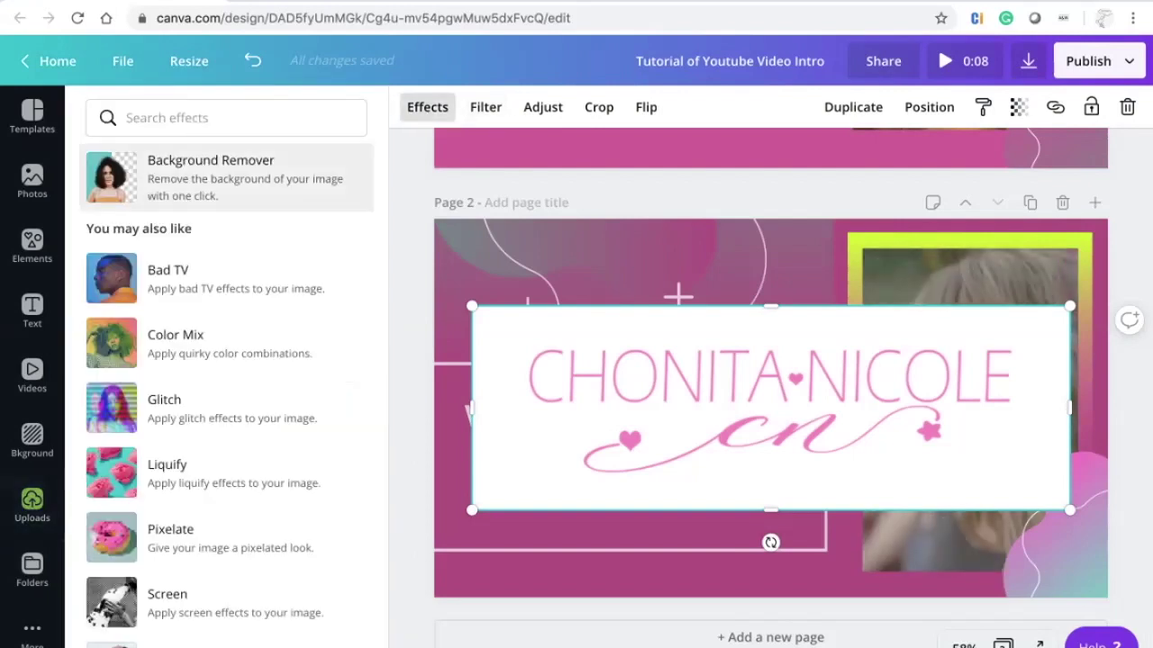
pyautogui.click(211, 177)
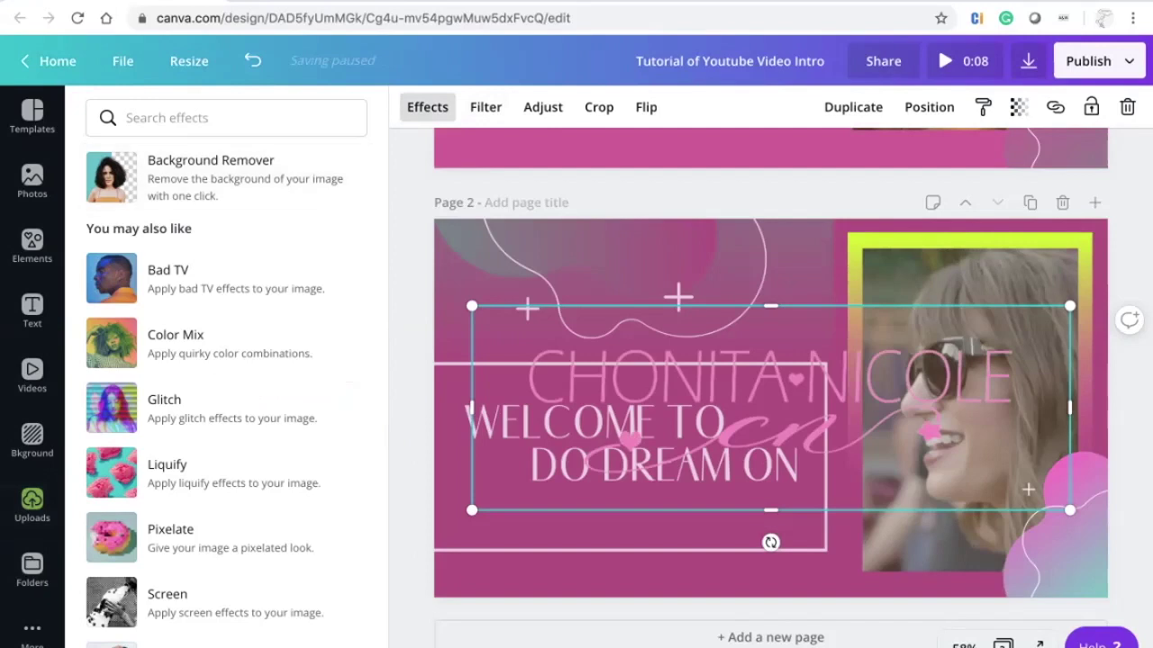
# Shrink the logo and place it inside the pink frame, centred just below the "DO DREAM ON" line.
pyautogui.moveTo(1070, 306); pyautogui.dragTo(712, 528)
pyautogui.moveTo(682, 440); pyautogui.dragTo(682, 439)
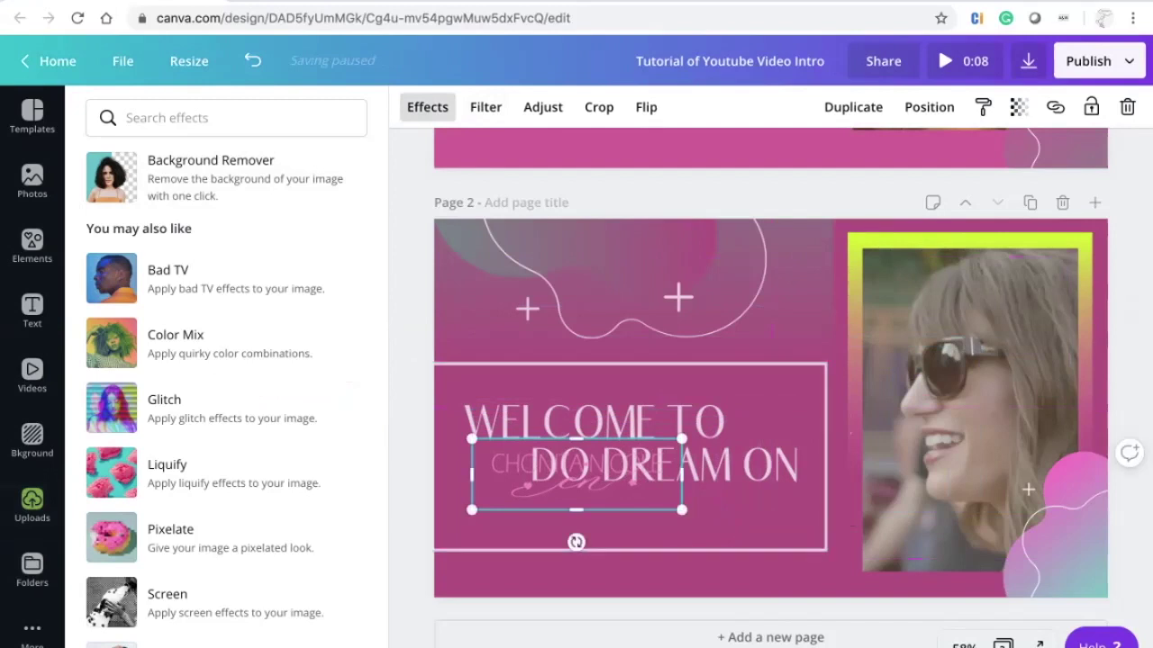
pyautogui.moveTo(576, 474); pyautogui.dragTo(630, 524)
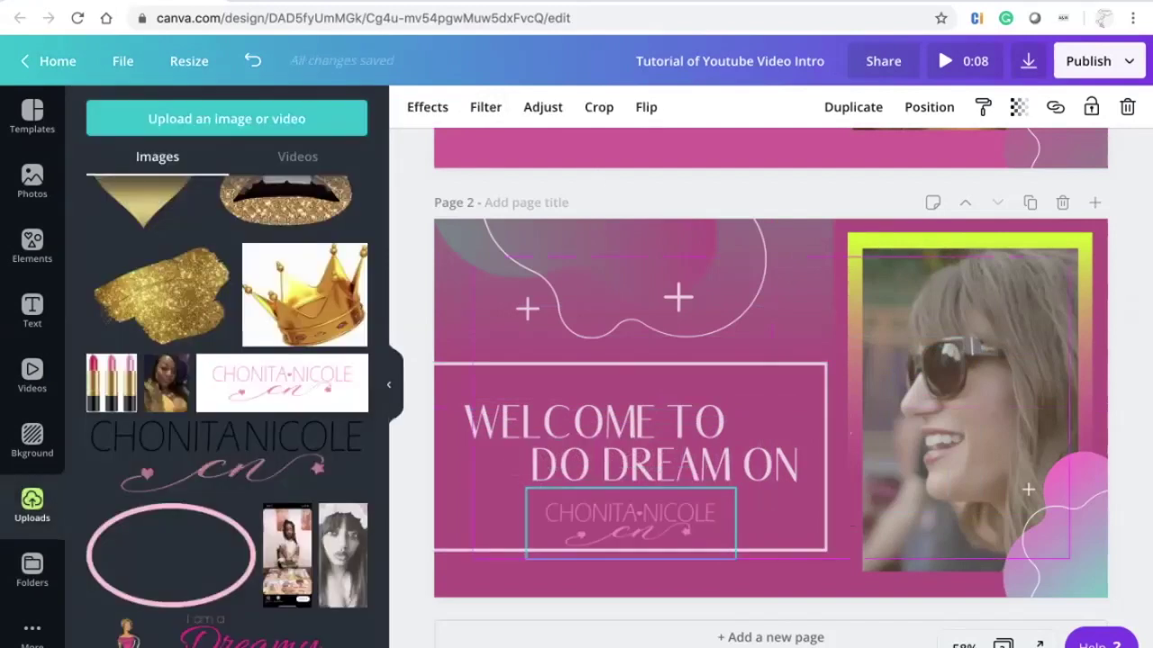
pyautogui.click(630, 464)
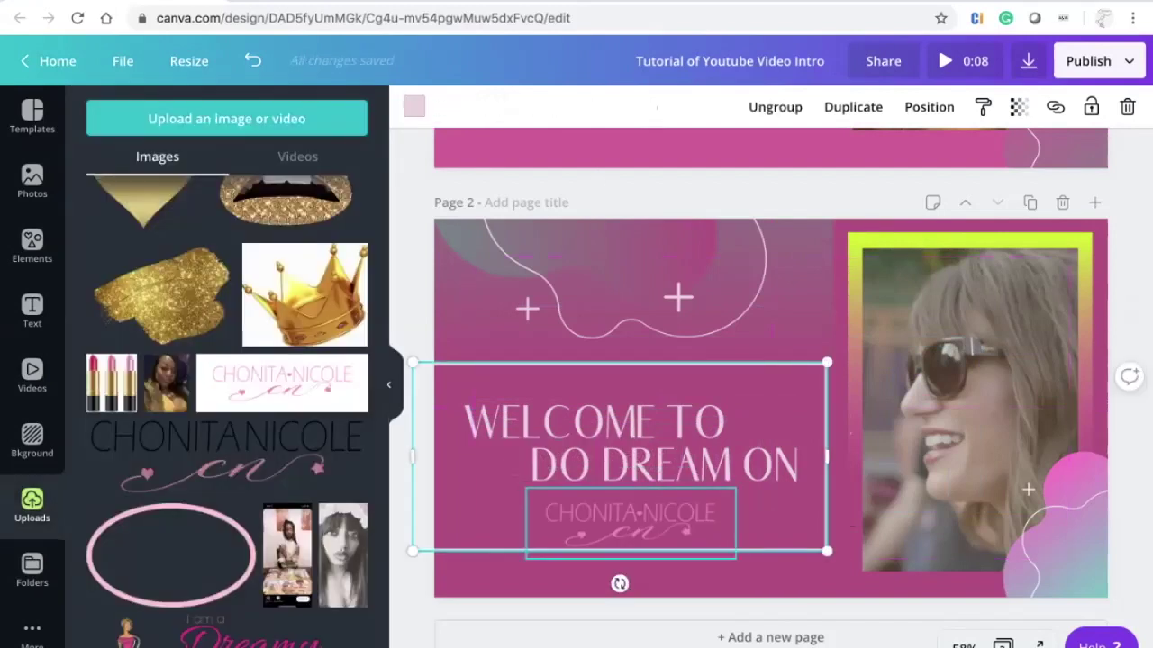
pyautogui.click(631, 522)
pyautogui.moveTo(630, 522); pyautogui.dragTo(620, 522)
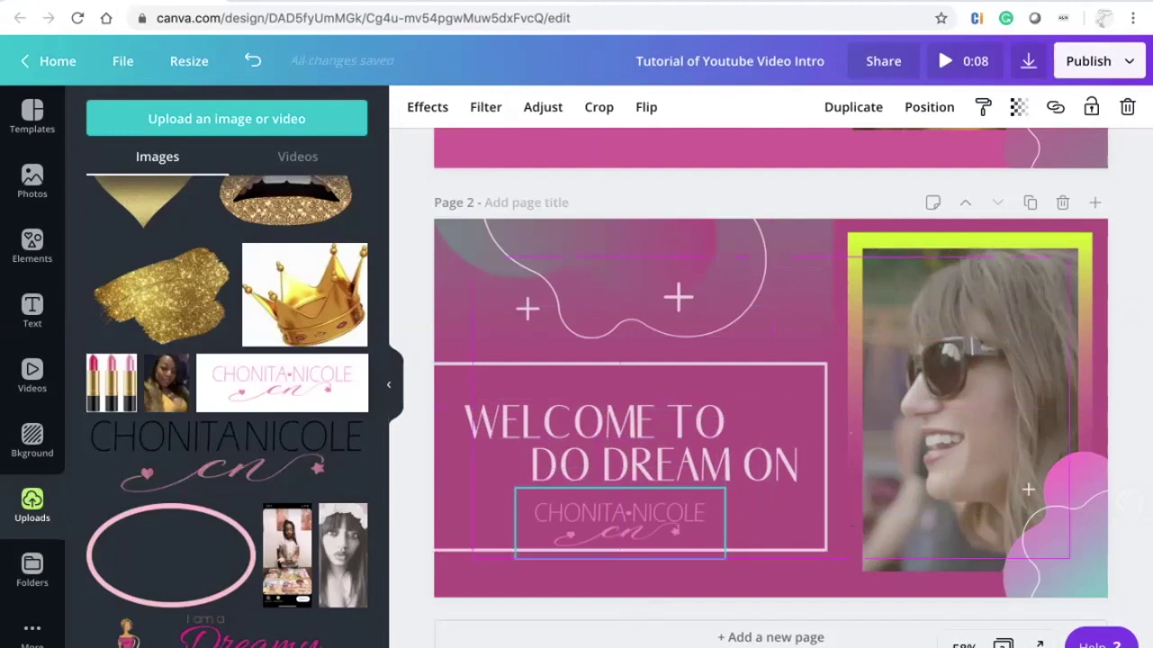
pyautogui.moveTo(515, 488); pyautogui.dragTo(509, 487)
pyautogui.click(770, 332)
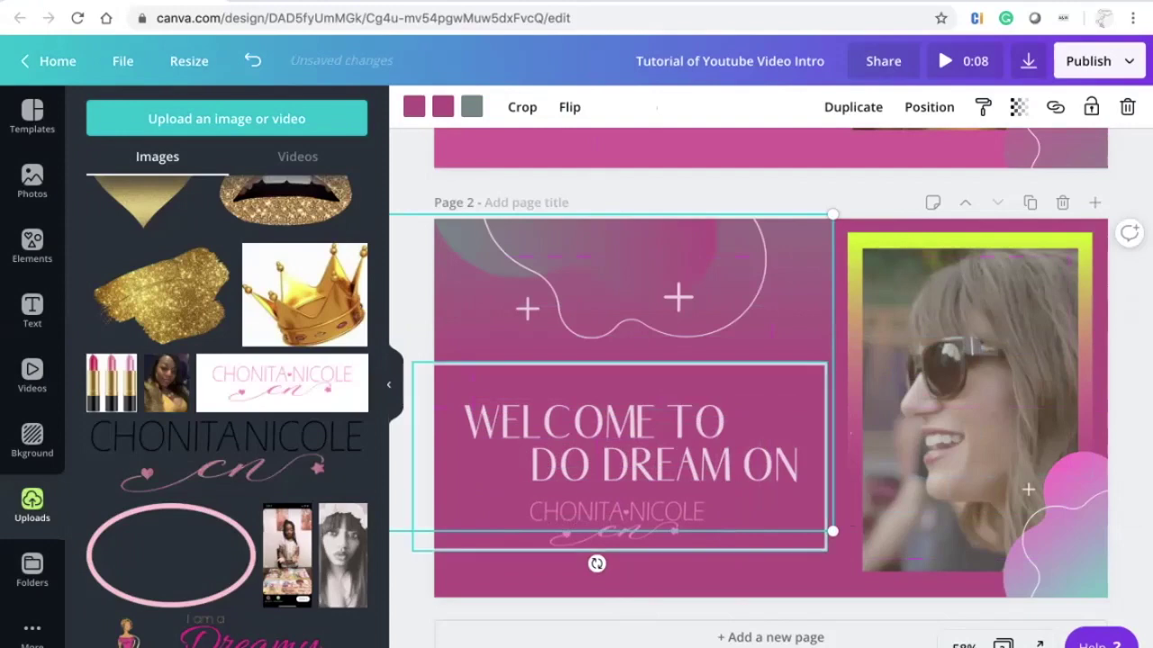
pyautogui.click(773, 574)
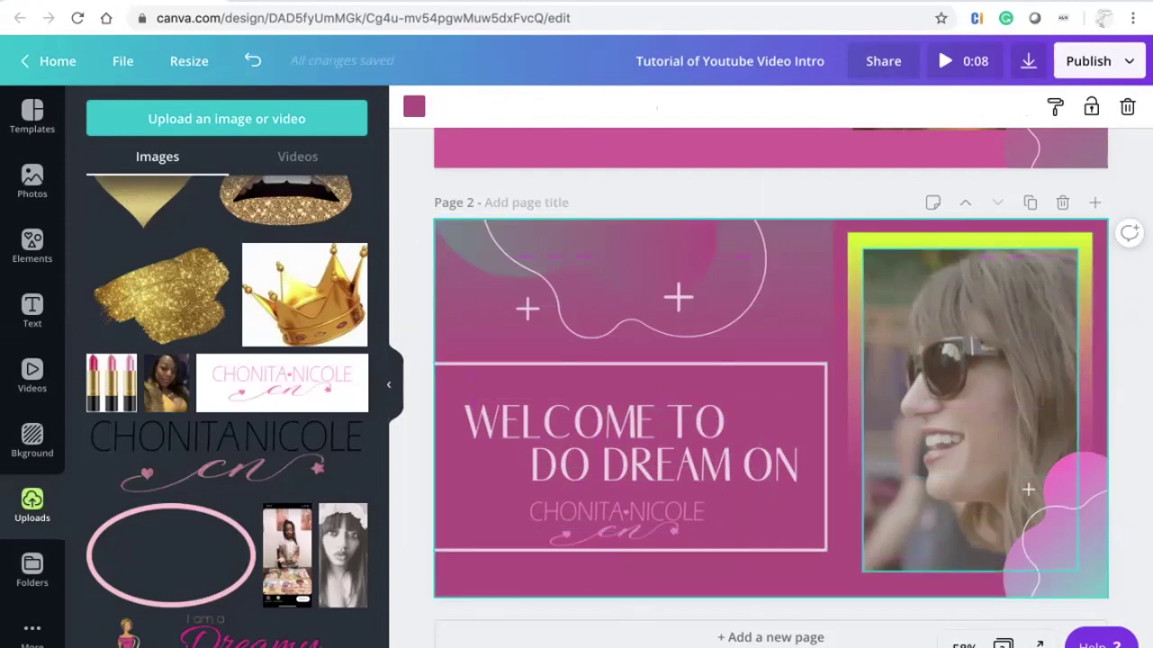
# Delete the template video of the woman in sunglasses from page 2's gradient panel.
pyautogui.scroll(5, 771, 387)
pyautogui.scroll(-5, 771, 387)
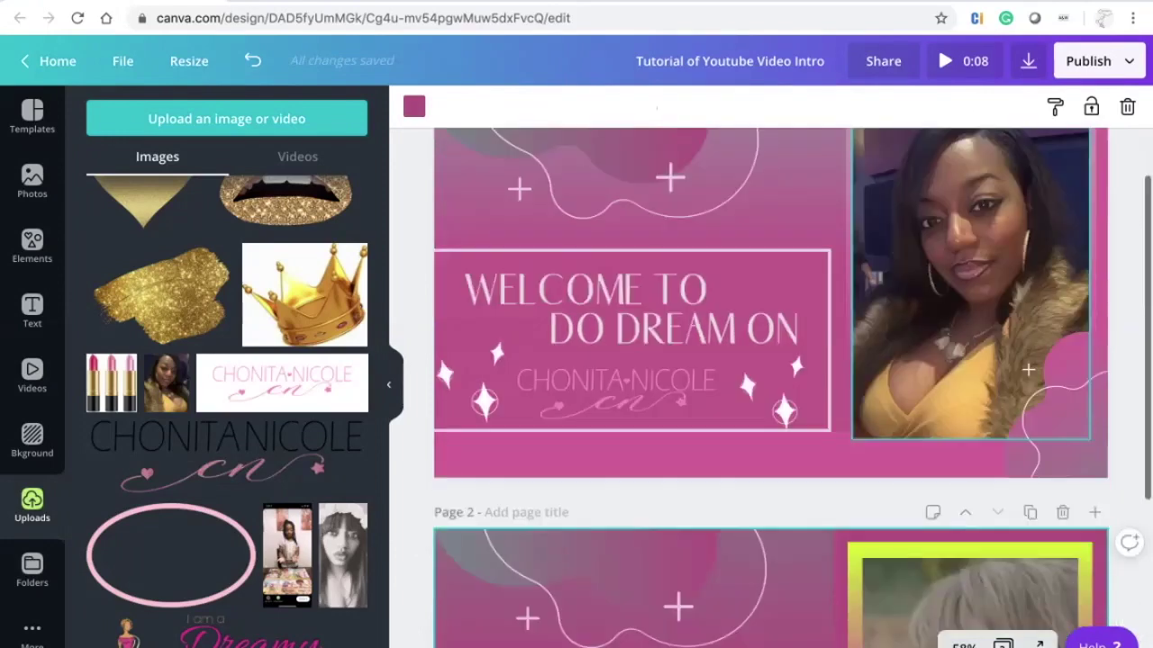
pyautogui.click(970, 416)
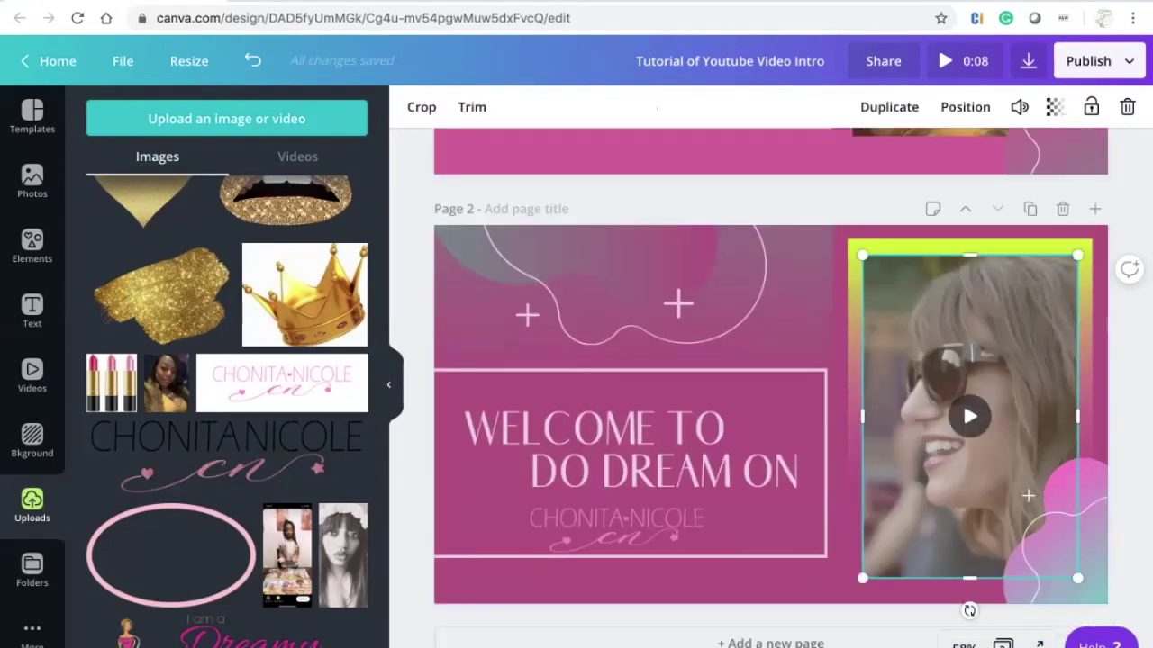
pyautogui.press('Delete')
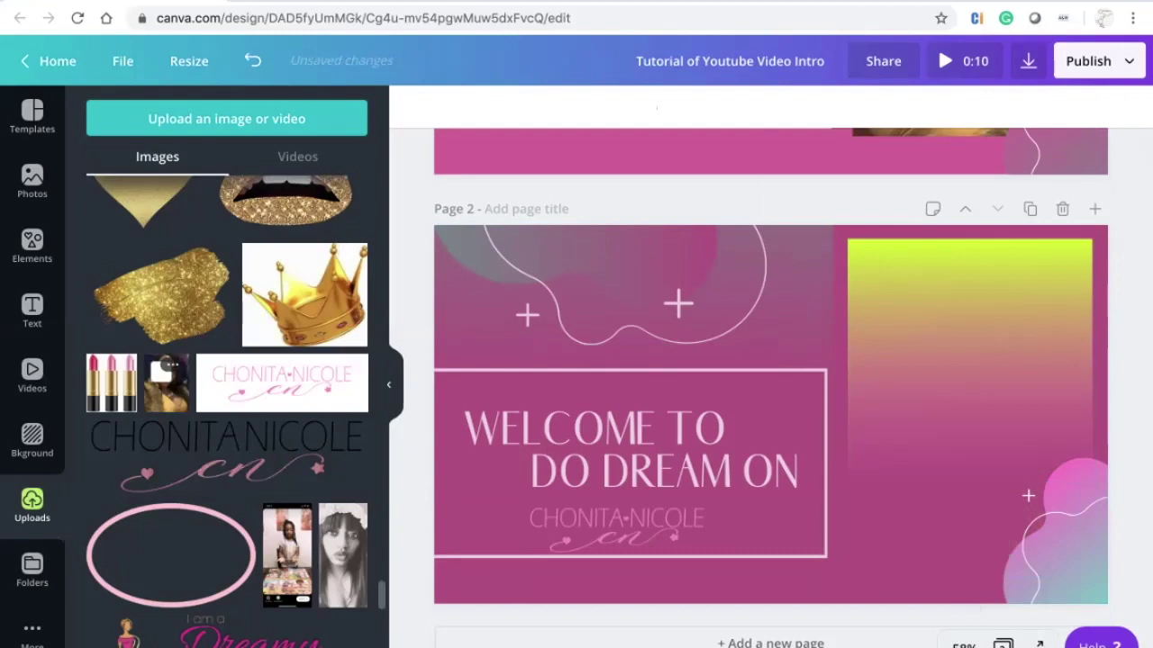
# Insert the uploaded portrait with the fur coat and yellow top and place it over page 2's yellow gradient panel.
pyautogui.click(166, 386)
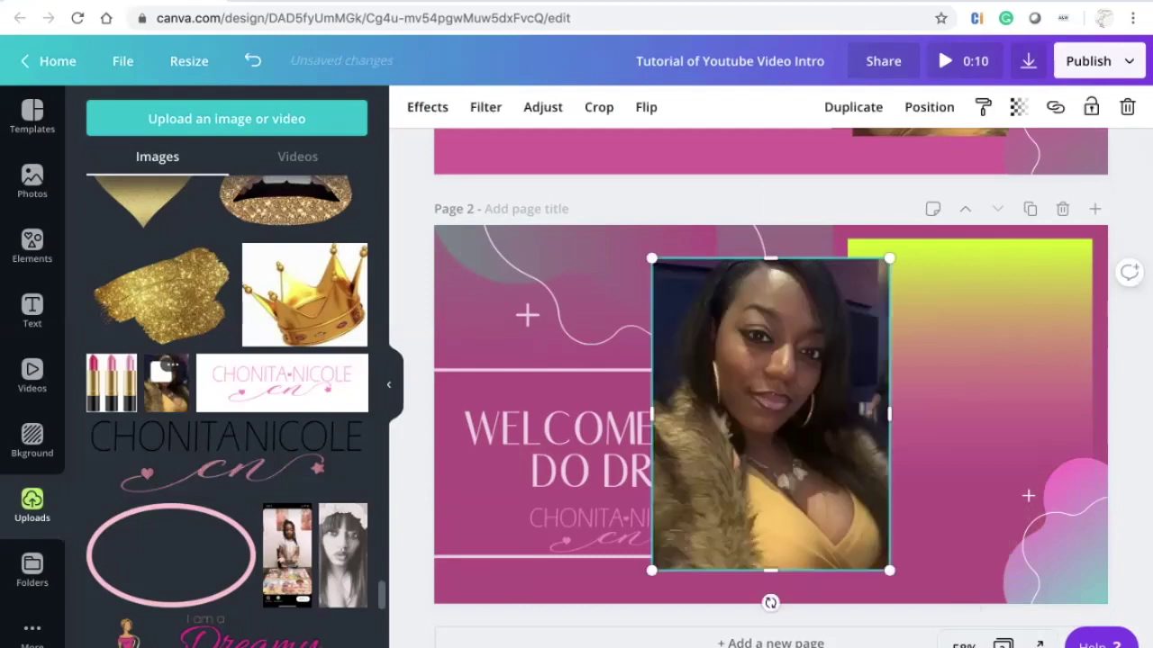
pyautogui.moveTo(770, 414); pyautogui.dragTo(969, 401)
pyautogui.scroll(4, 770, 388)
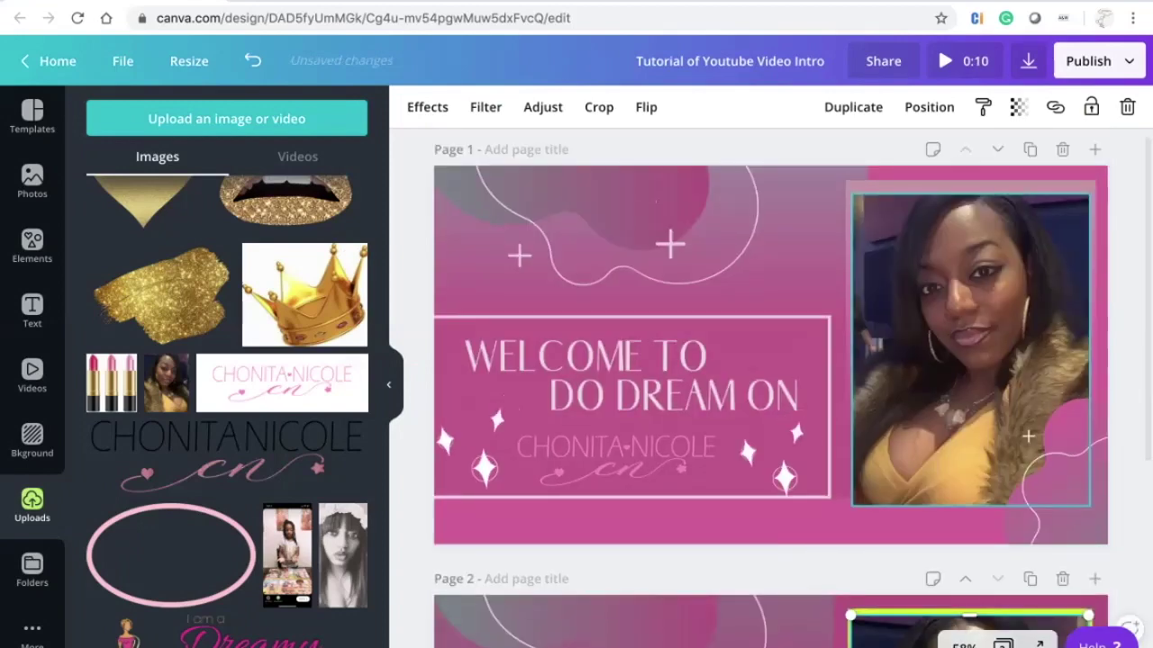
pyautogui.scroll(-4, 770, 388)
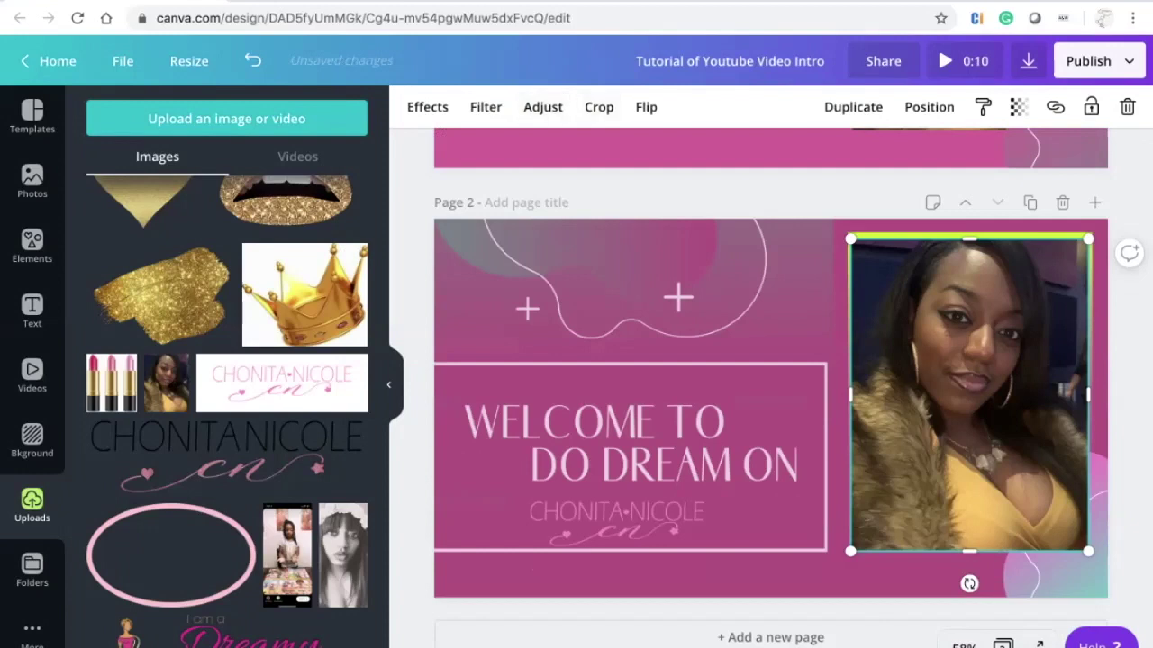
# Flip page 2's portrait horizontally and apply the Dalliance filter at an intensity of 32.
pyautogui.click(646, 106)
pyautogui.click(710, 154)
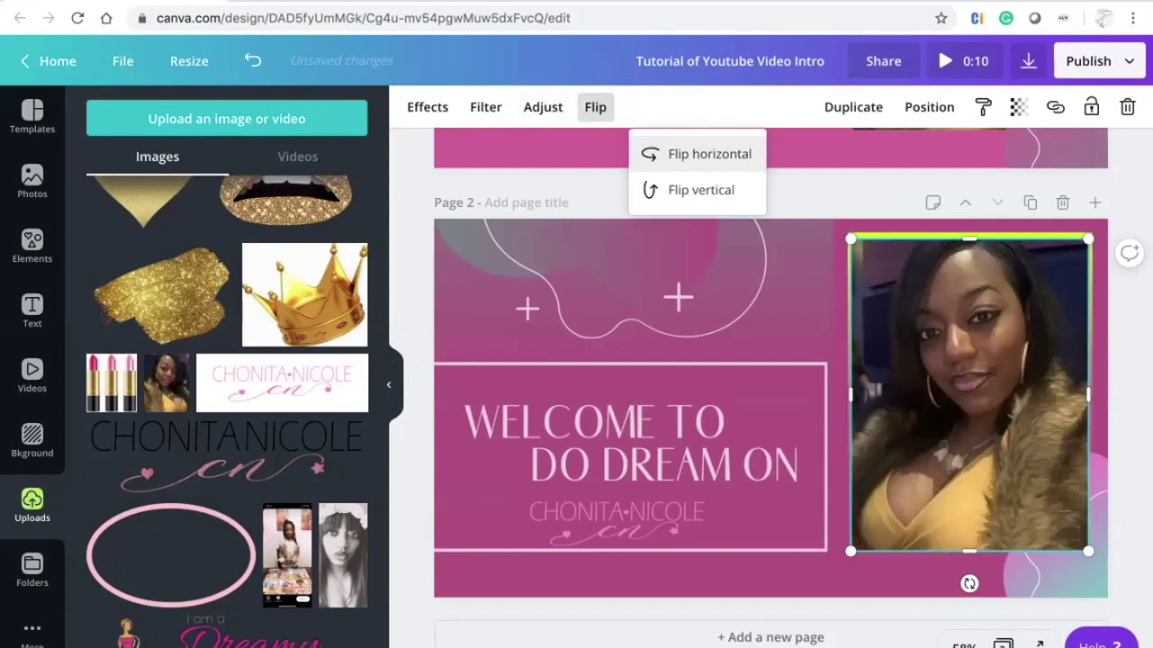
pyautogui.click(485, 106)
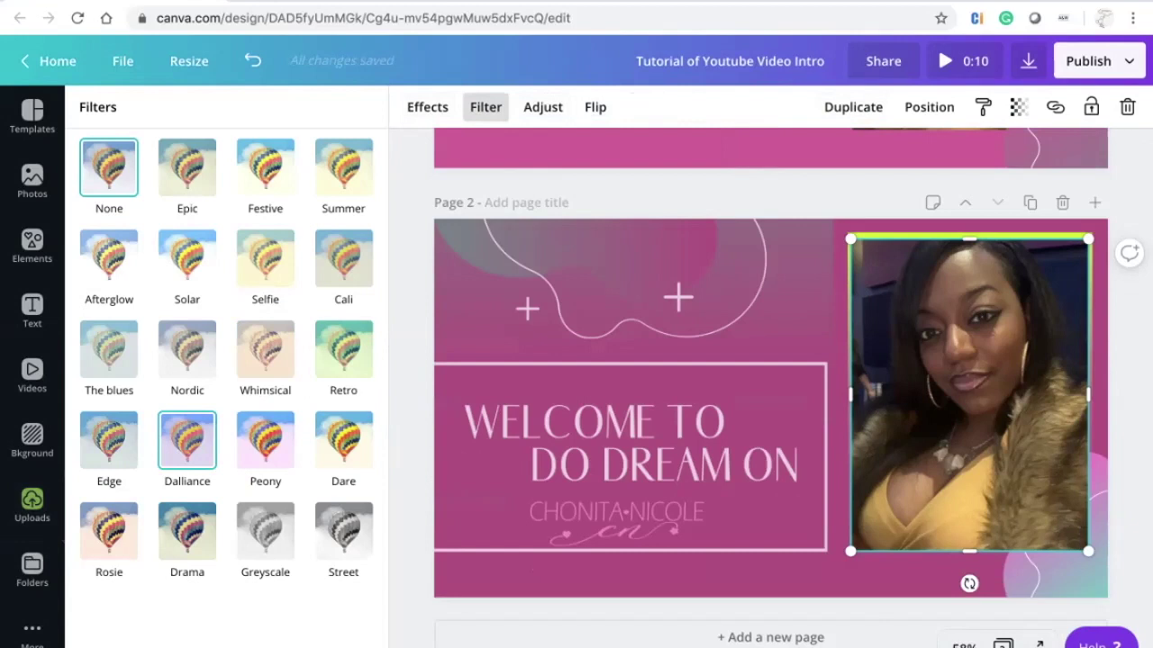
pyautogui.click(187, 441)
pyautogui.moveTo(236, 519)
pyautogui.mouseDown()
pyautogui.moveTo(315, 520)
pyautogui.moveTo(177, 519)
pyautogui.moveTo(216, 520)
pyautogui.mouseUp()
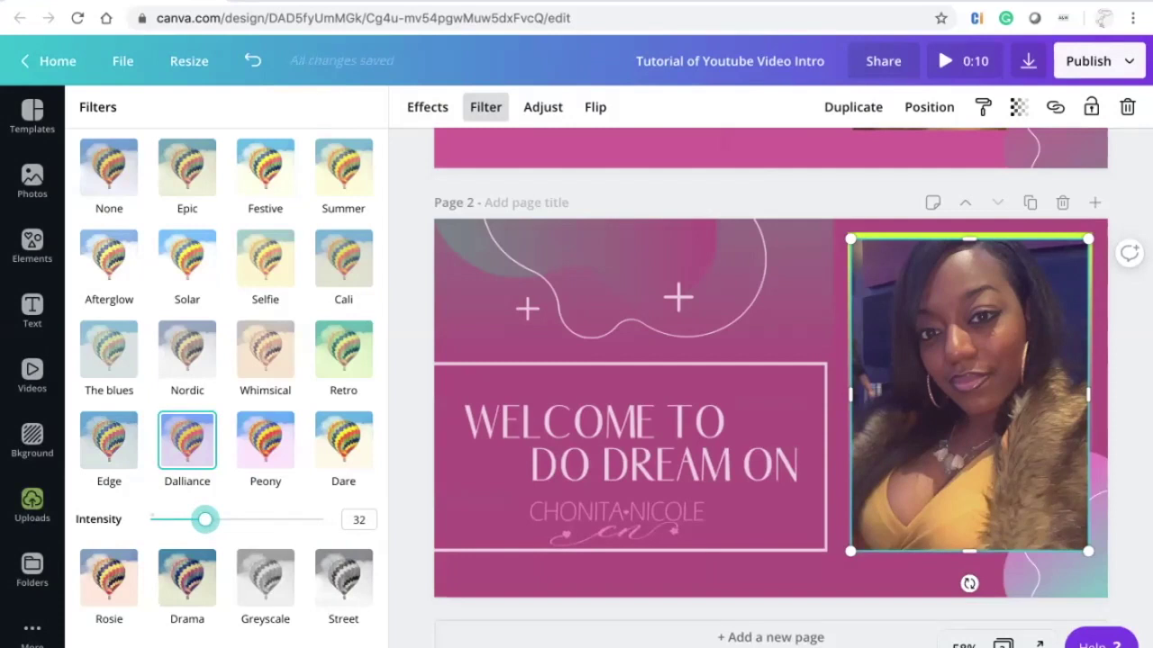
# Move page 2's portrait down slightly, crop its upper edge to expose the yellow gradient panel, and select that panel.
pyautogui.moveTo(969, 395); pyautogui.dragTo(969, 403)
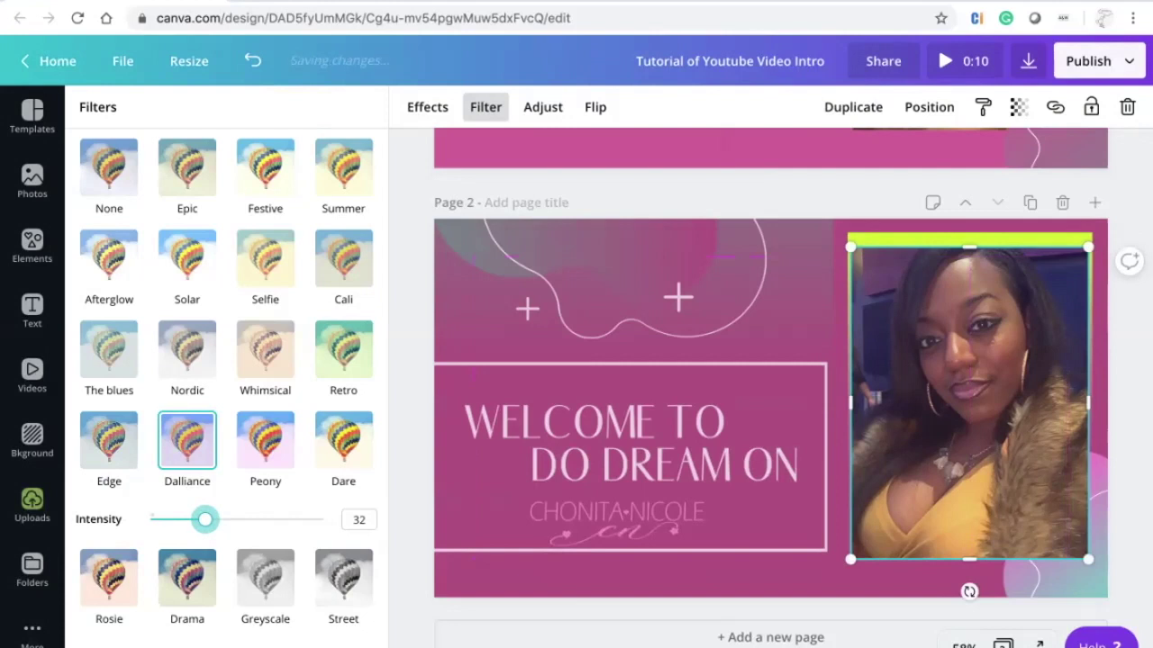
pyautogui.moveTo(969, 247); pyautogui.dragTo(969, 288)
pyautogui.click(969, 262)
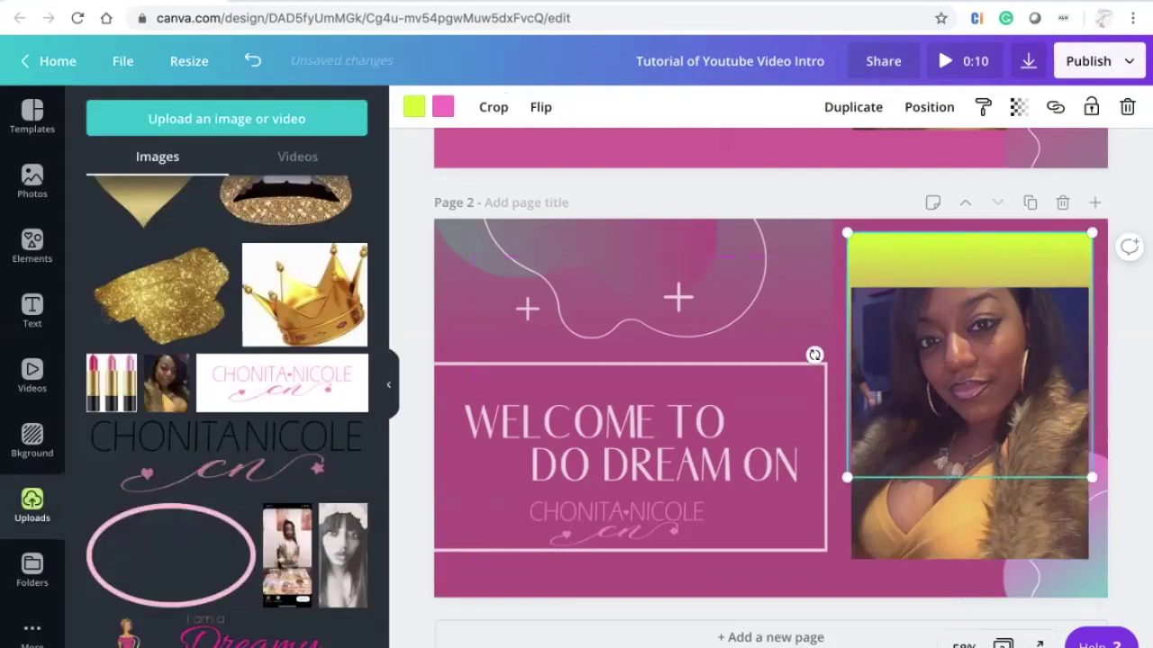
# Try #965381 as the upper gradient colour of the panel behind page 1's portrait and restore its dusty pink.
pyautogui.scroll(5, 1027, 433)
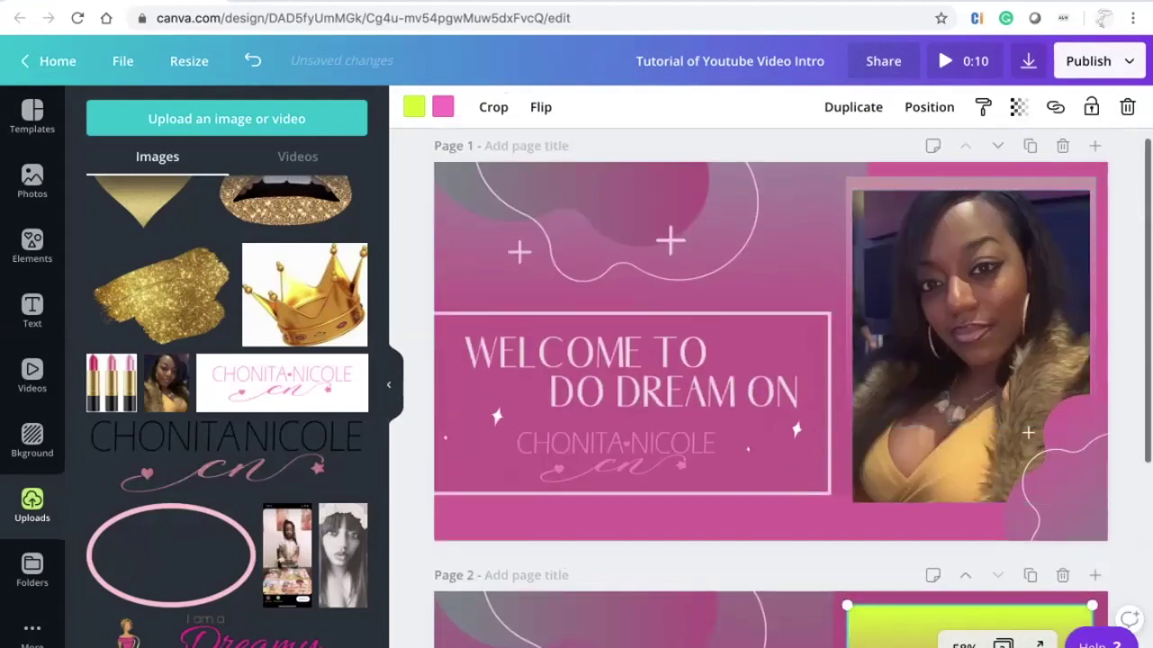
pyautogui.click(1028, 433)
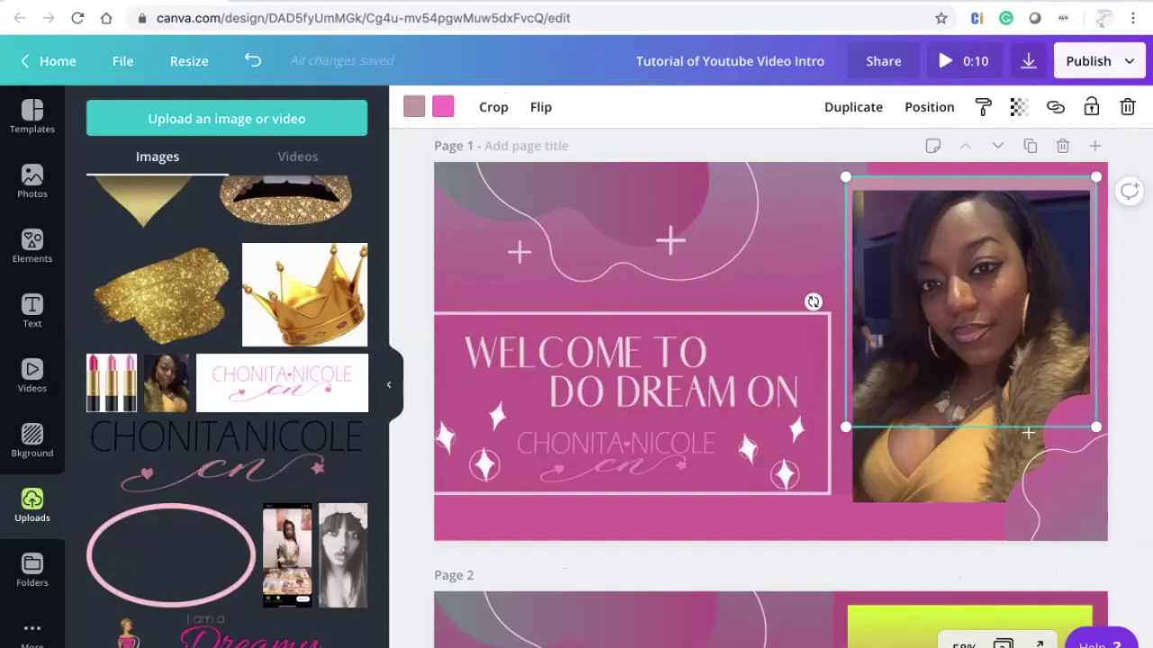
pyautogui.click(414, 106)
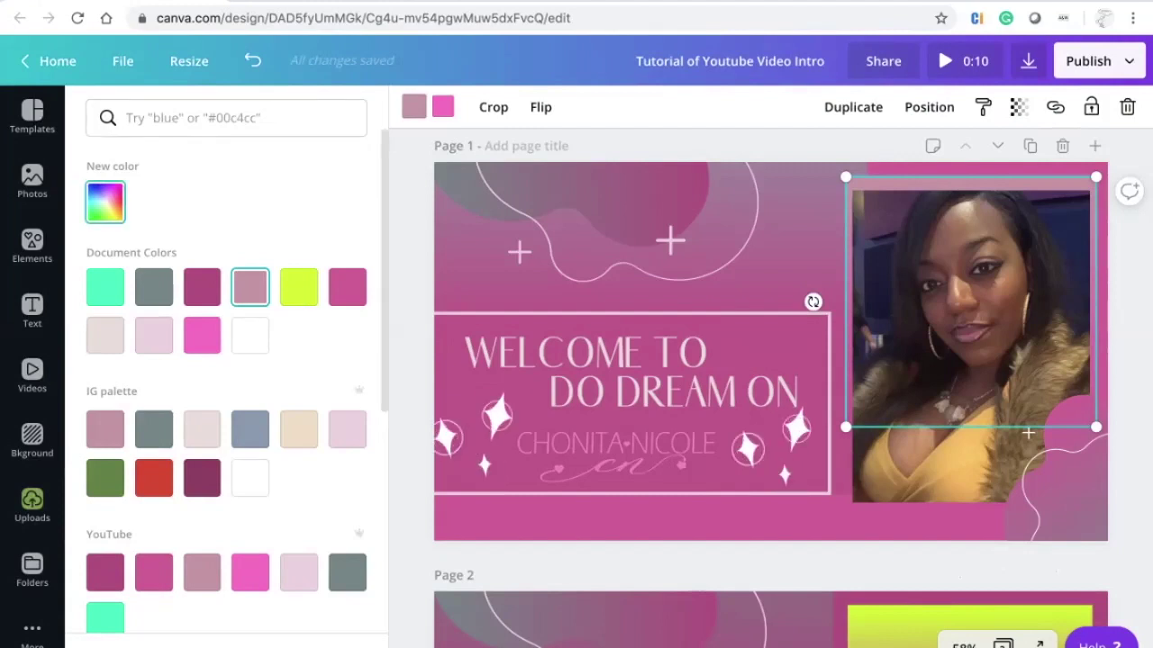
pyautogui.click(106, 201)
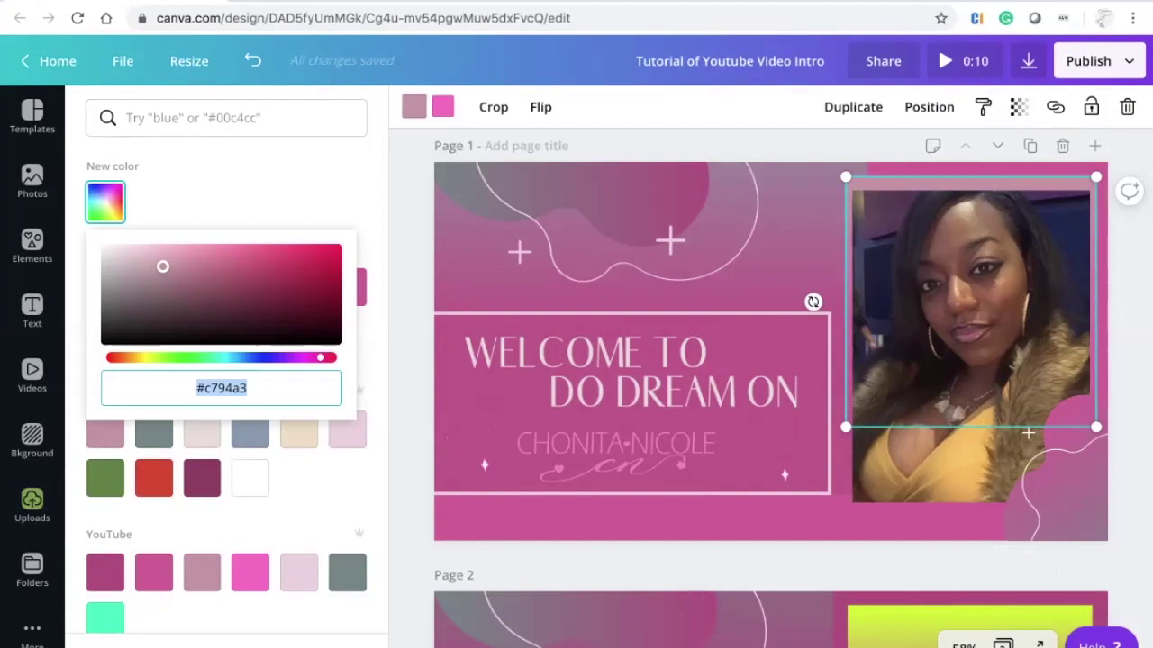
pyautogui.moveTo(162, 266); pyautogui.dragTo(208, 286)
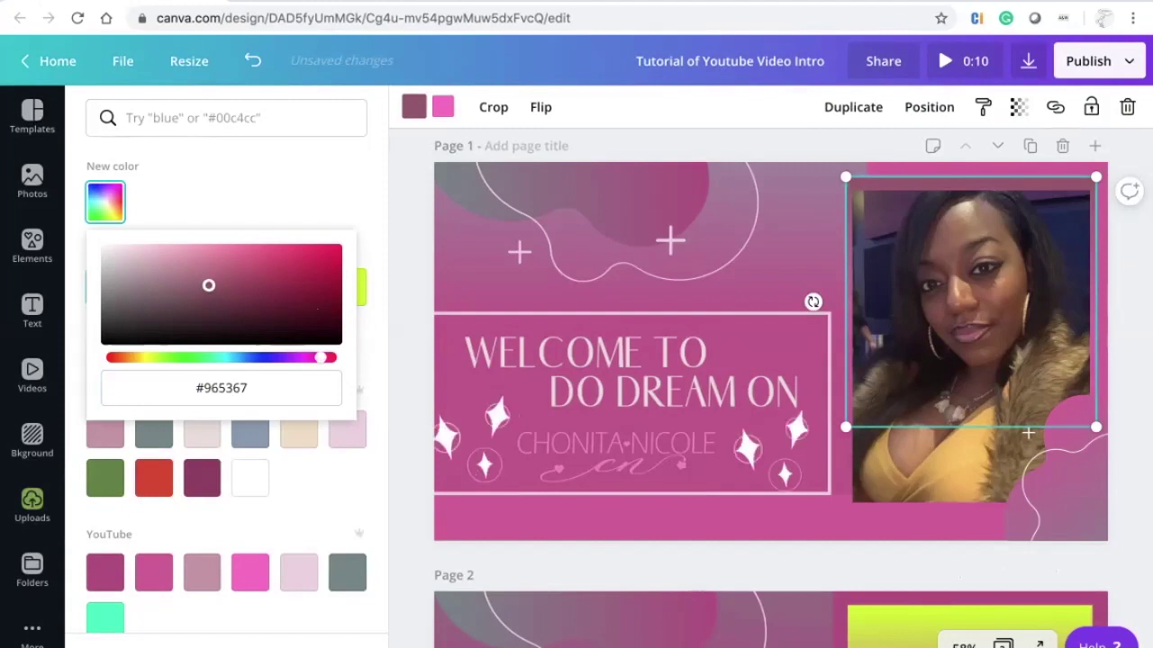
pyautogui.moveTo(320, 357)
pyautogui.mouseDown()
pyautogui.moveTo(134, 358)
pyautogui.moveTo(304, 358)
pyautogui.mouseUp()
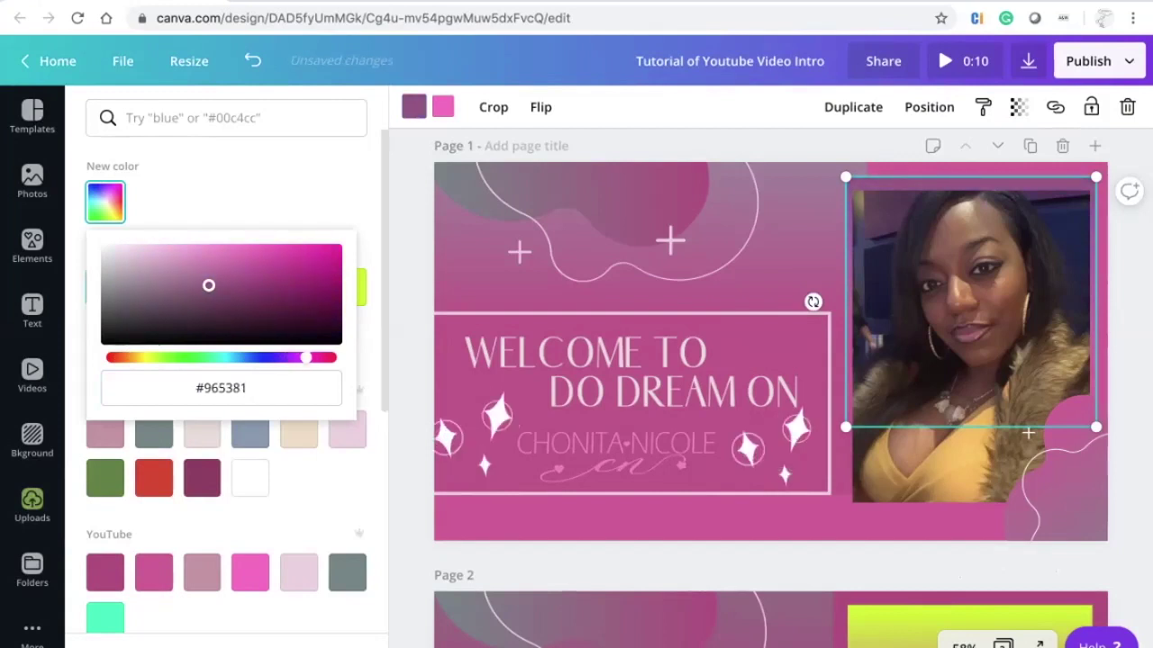
pyautogui.press('Escape')
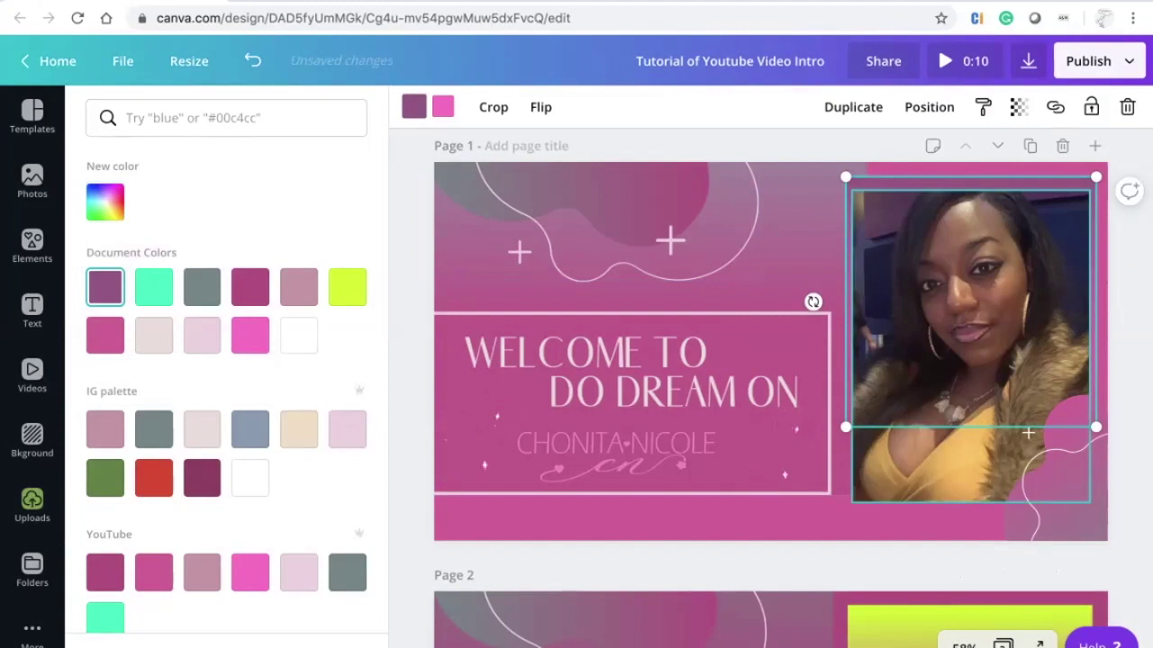
pyautogui.click(299, 286)
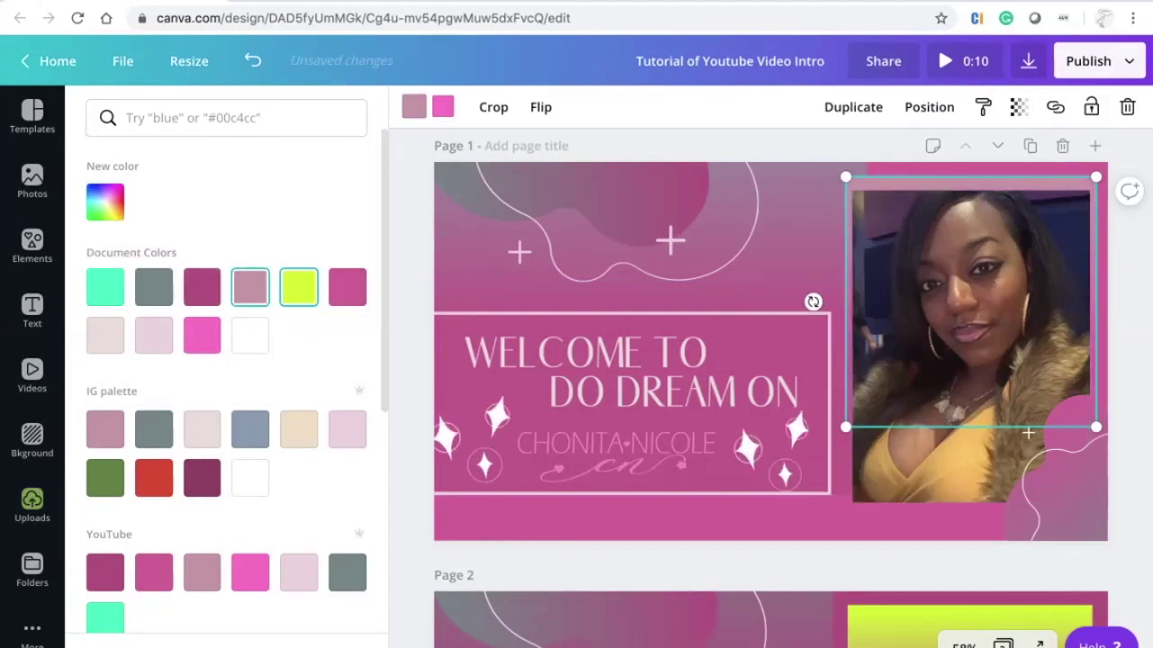
# Recolour the yellow of page 2's portrait panel to the dusty pink (#c794a3) used on page 1's panel.
pyautogui.scroll(-3, 771, 387)
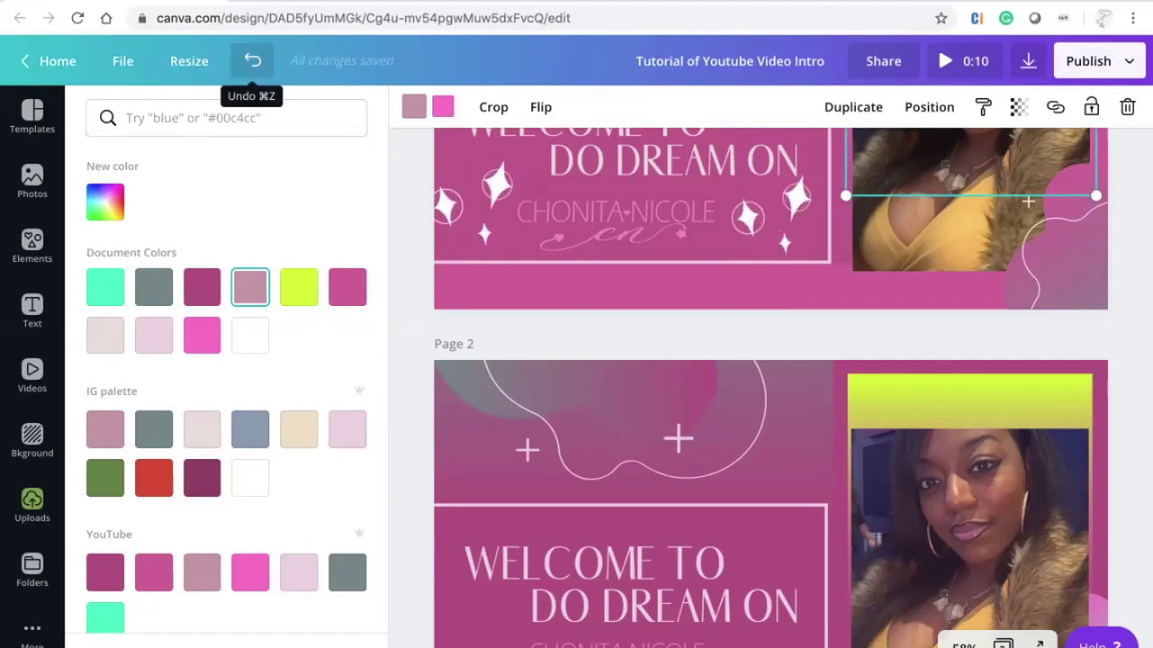
pyautogui.scroll(-2, 771, 388)
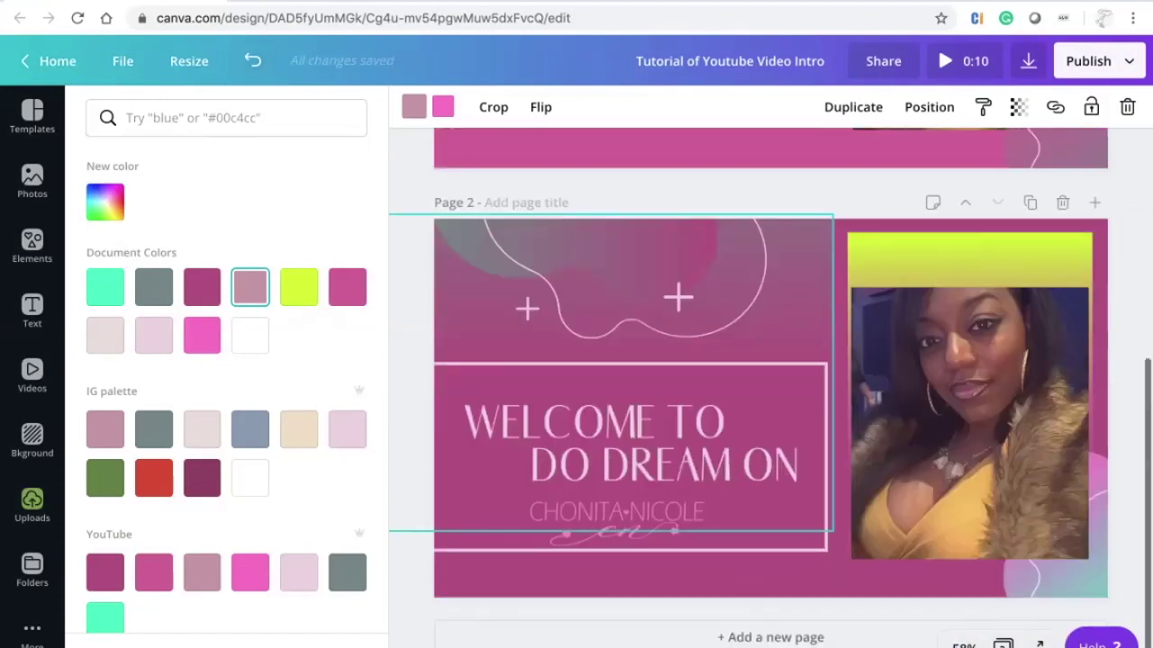
pyautogui.click(969, 261)
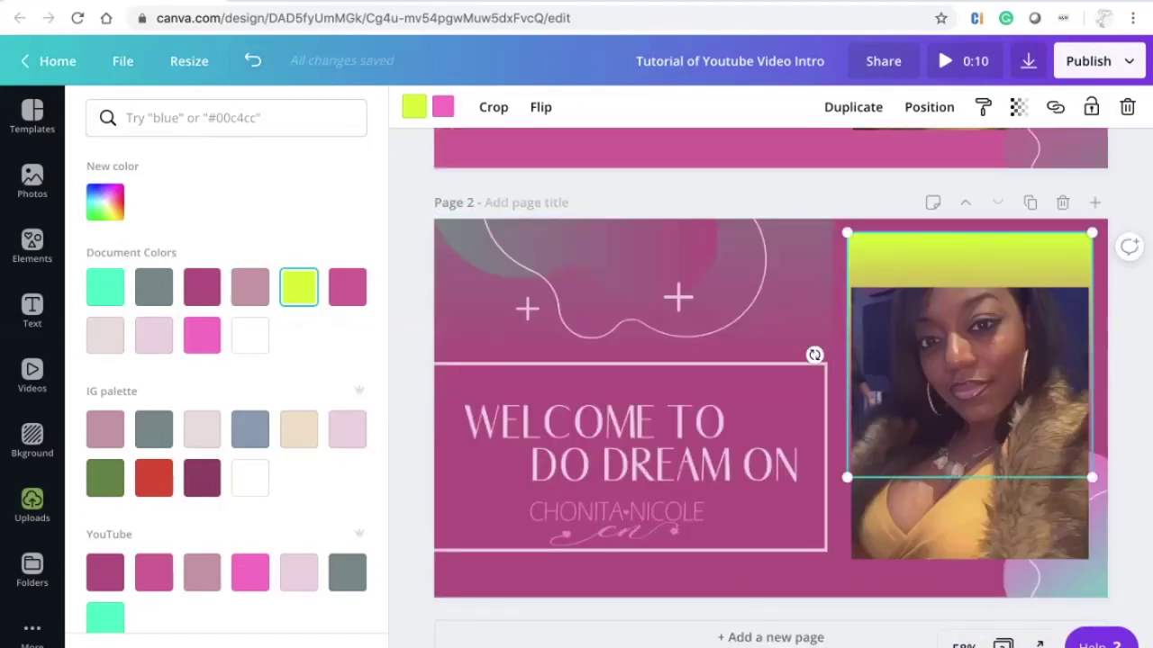
pyautogui.click(32, 505)
pyautogui.click(414, 106)
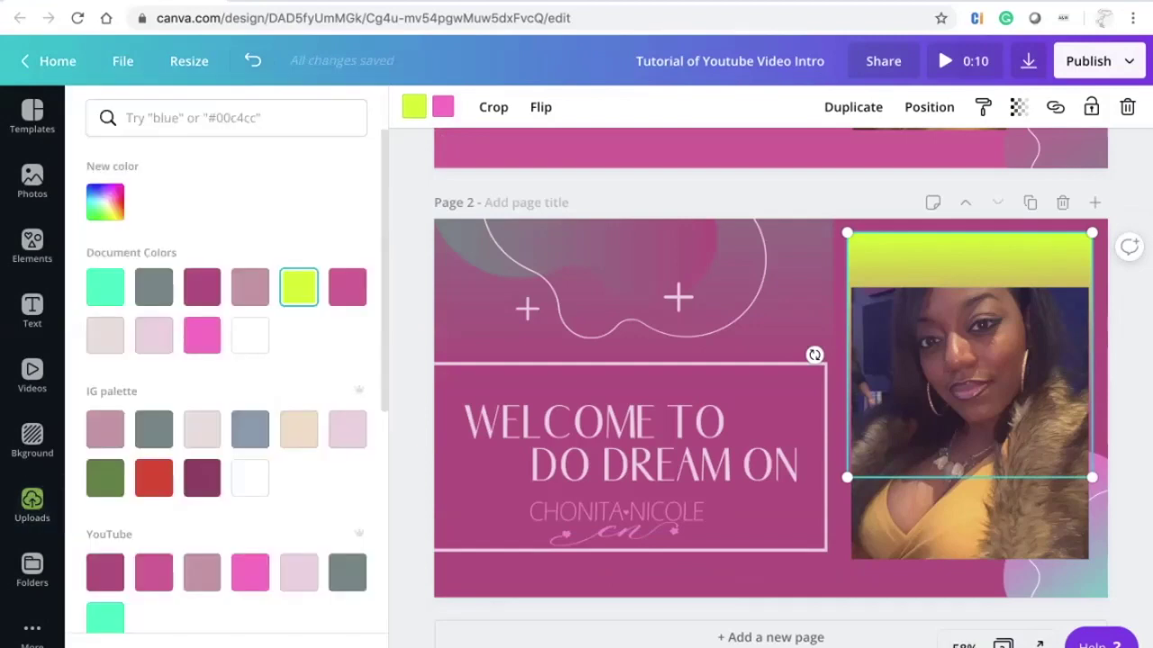
pyautogui.click(250, 286)
pyautogui.scroll(3, 594, 415)
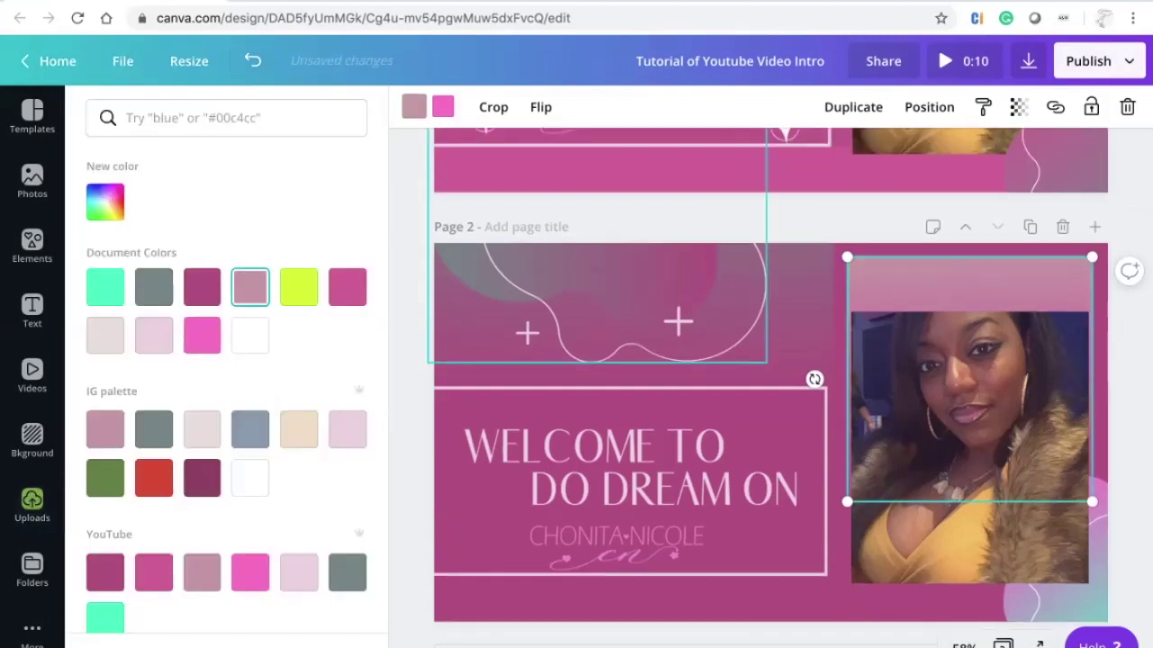
pyautogui.scroll(2, 594, 351)
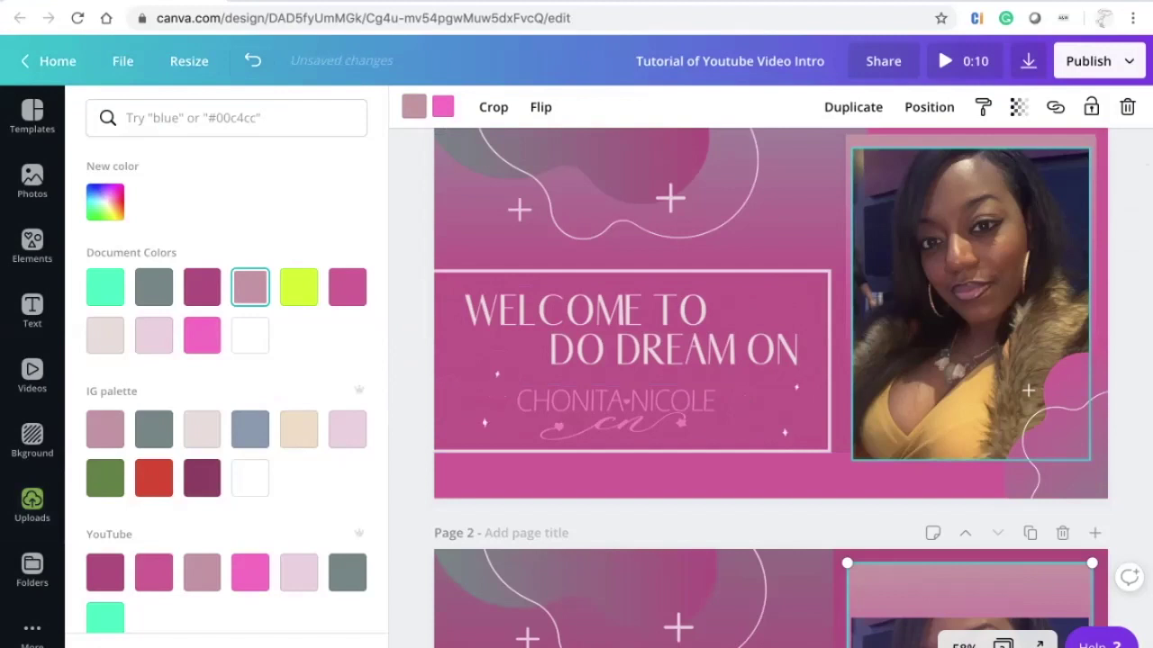
pyautogui.click(970, 141)
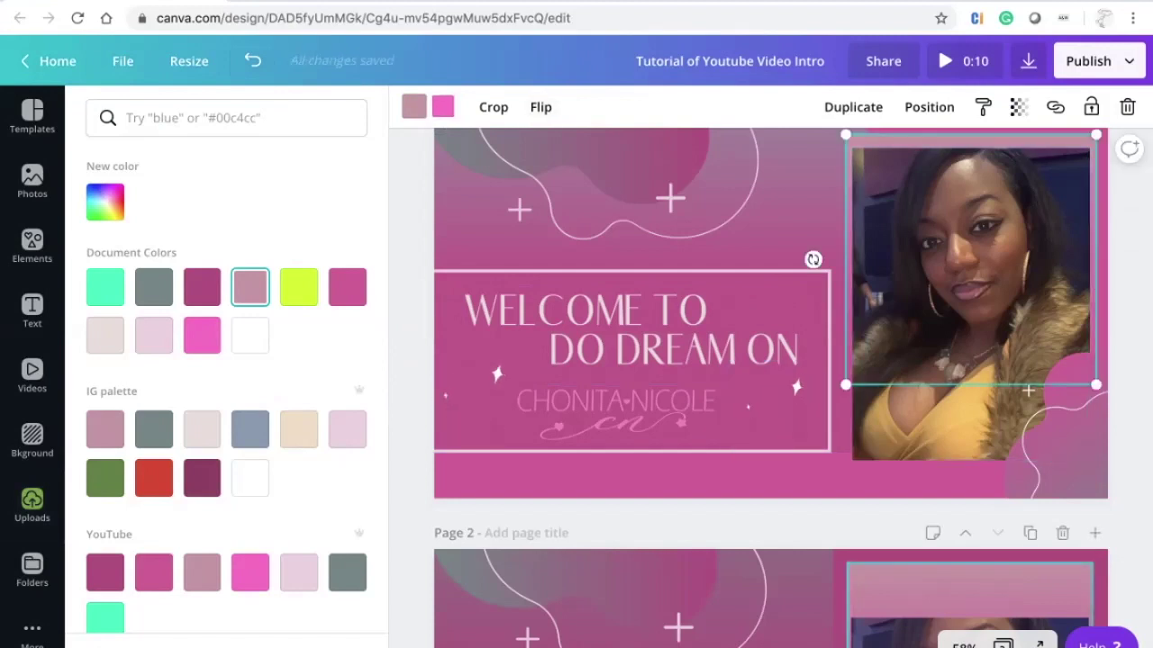
pyautogui.click(970, 590)
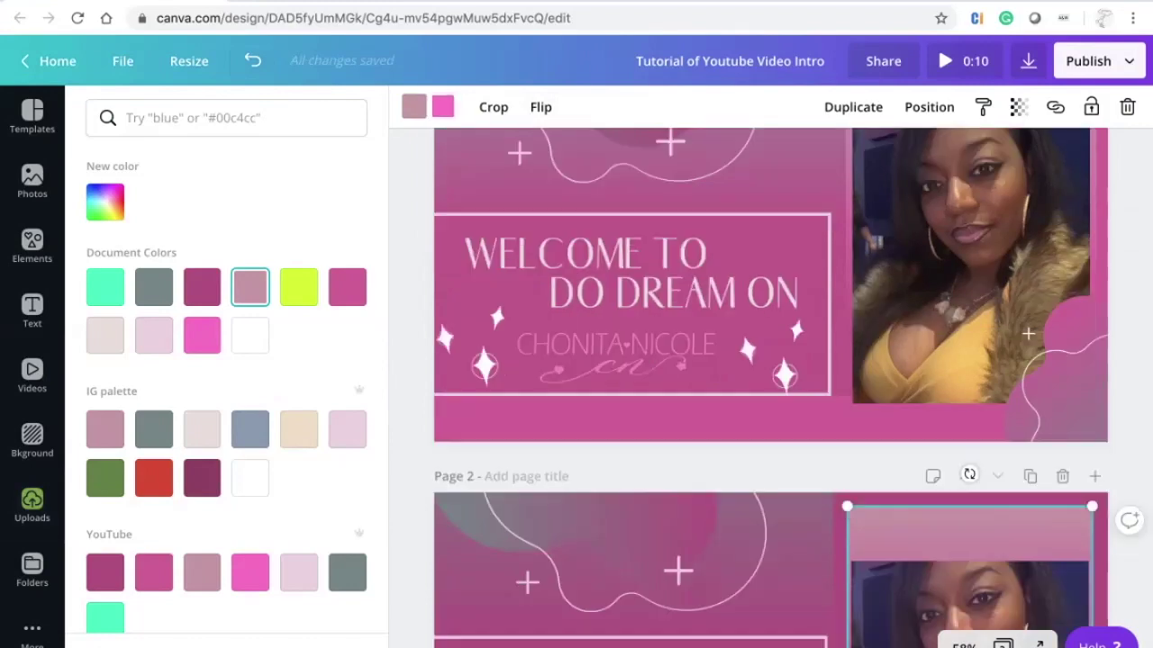
# Extend the upper edge of page 2's portrait so only a thin strip of the pink panel shows above it.
pyautogui.scroll(-5, 771, 387)
pyautogui.click(969, 424)
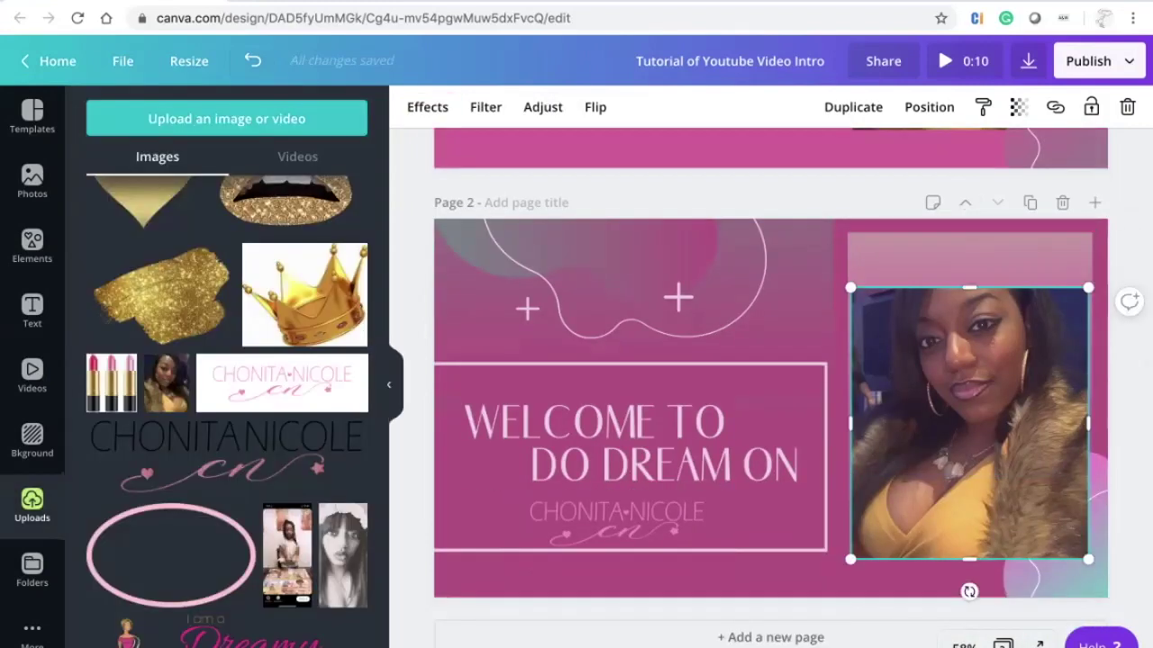
pyautogui.moveTo(969, 287); pyautogui.dragTo(969, 242)
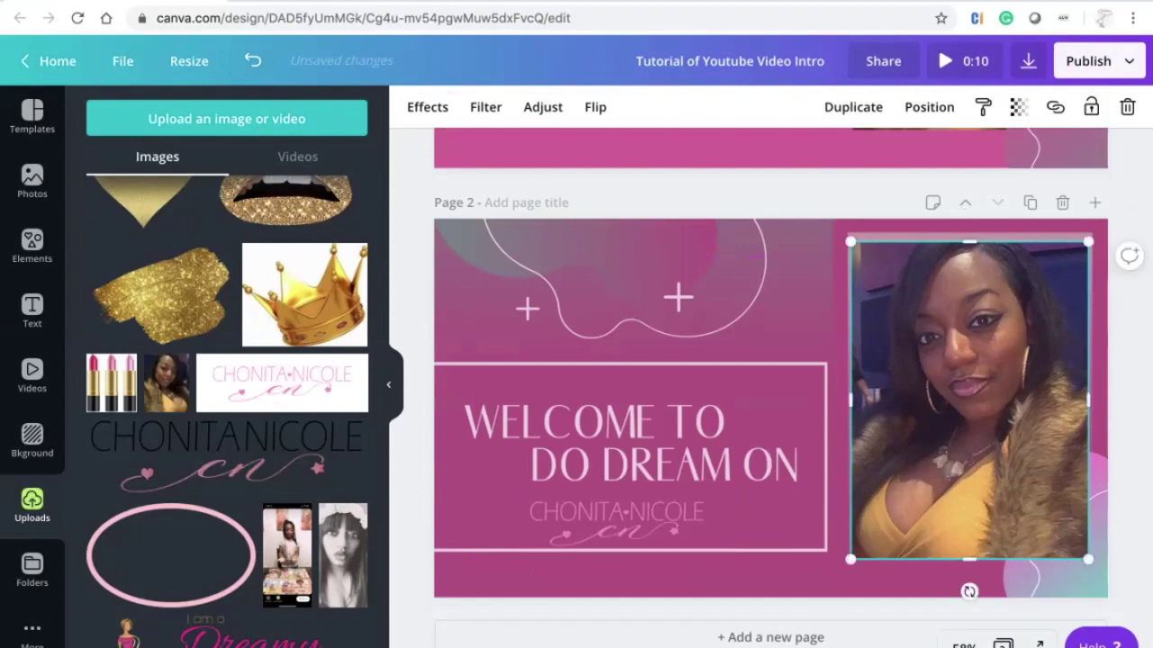
pyautogui.press('Escape')
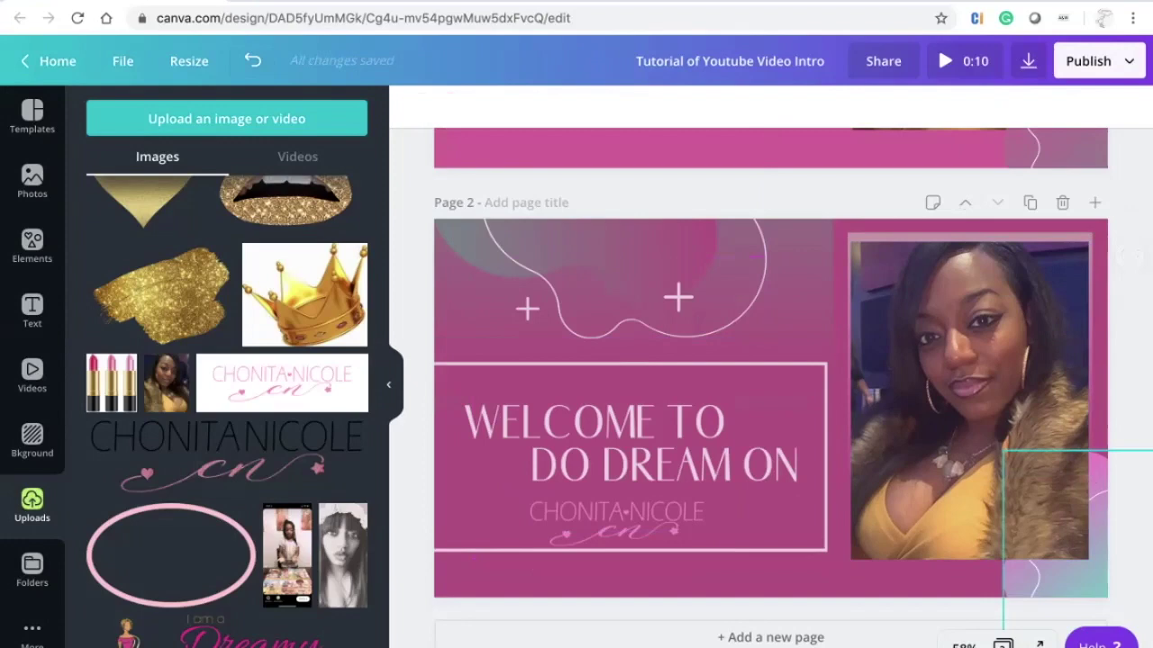
# Try aligning the blob graphic in page 2's lower-right corner to the page centre and undo it.
pyautogui.scroll(4, 771, 388)
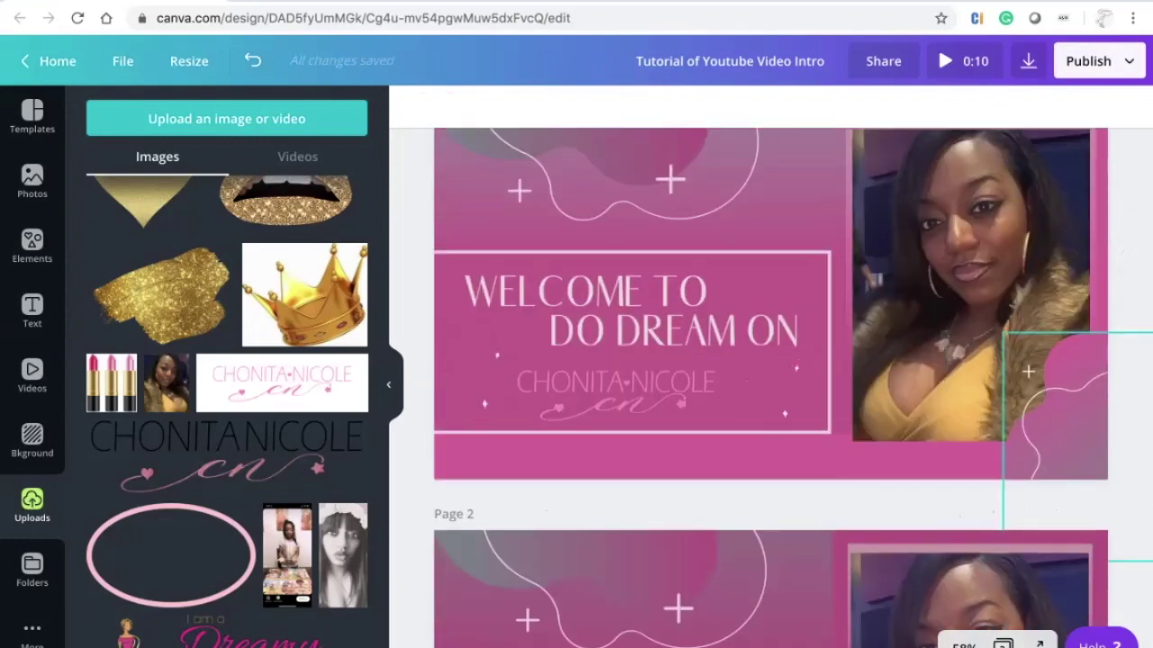
pyautogui.scroll(-3, 1027, 371)
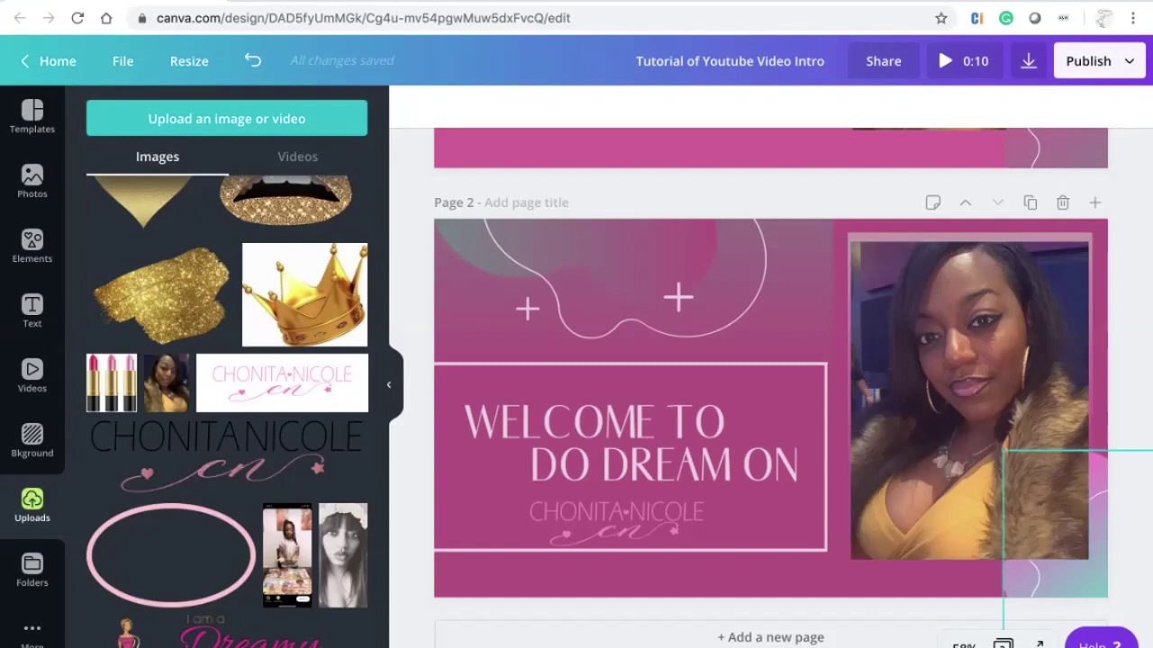
pyautogui.click(1055, 578)
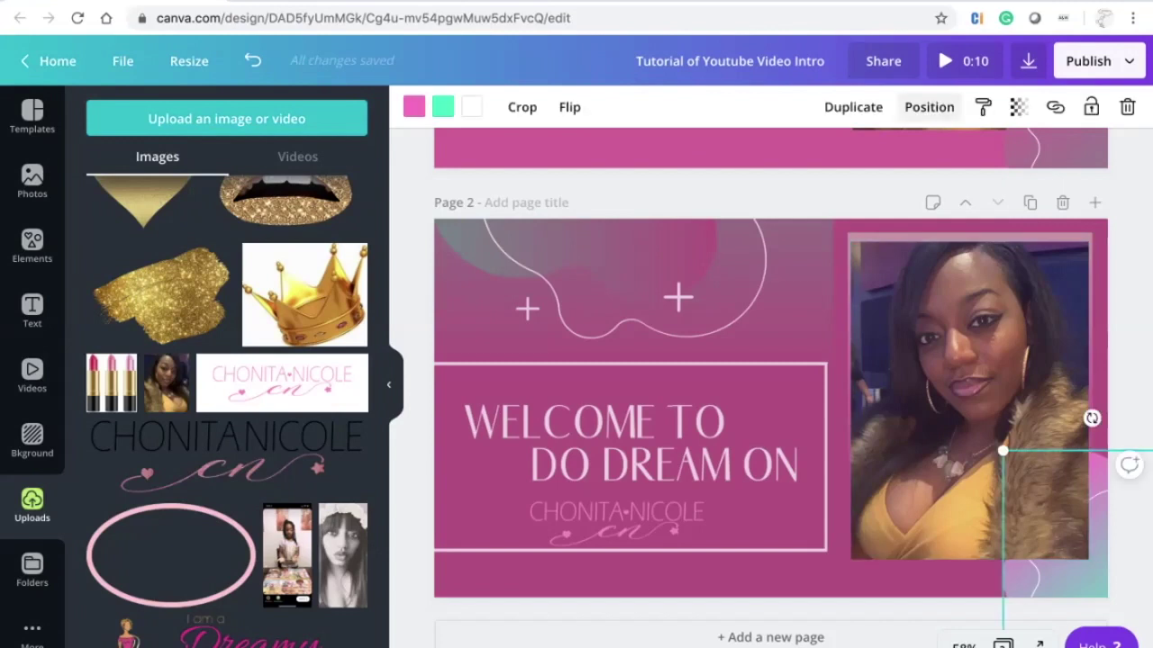
pyautogui.click(929, 107)
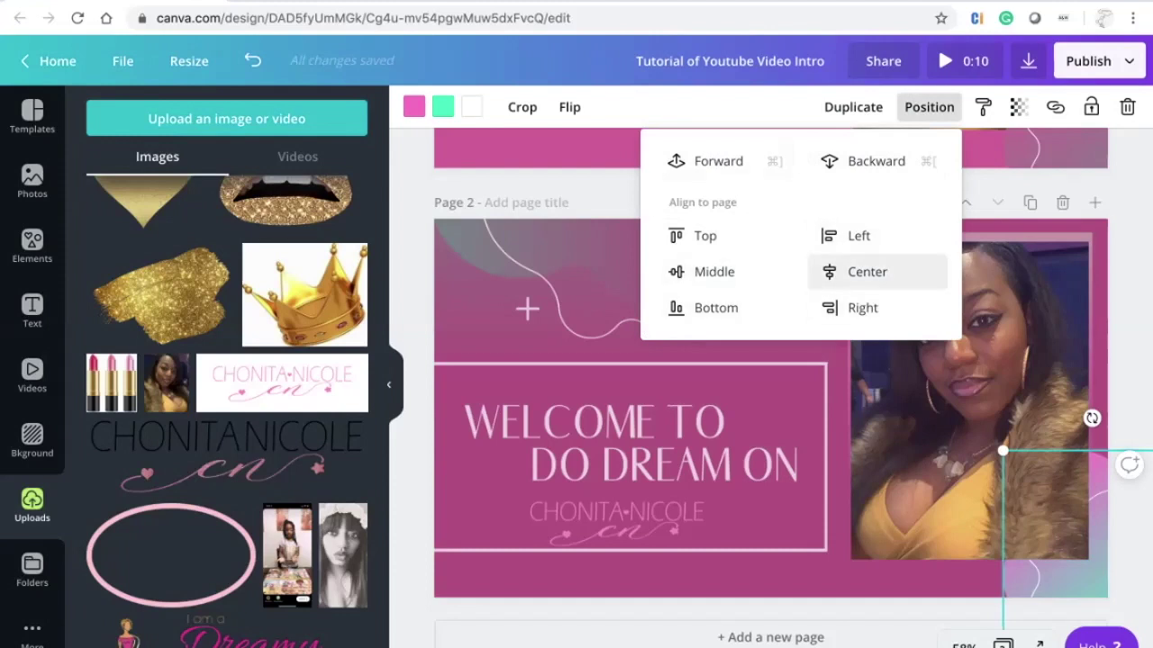
pyautogui.click(867, 271)
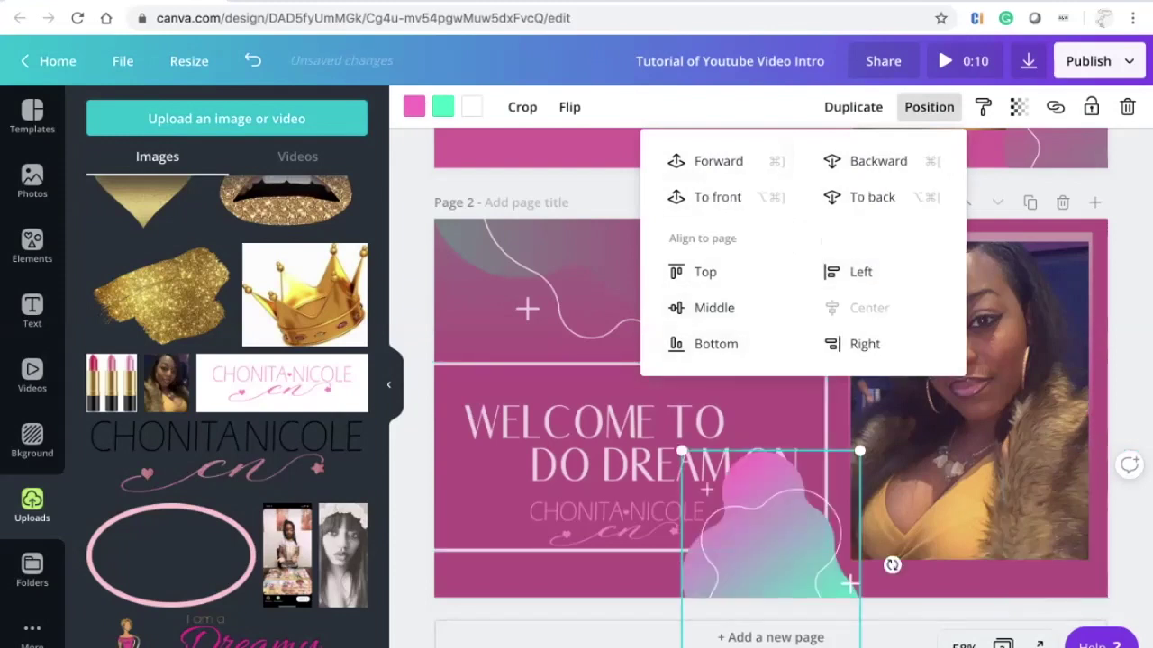
pyautogui.click(252, 60)
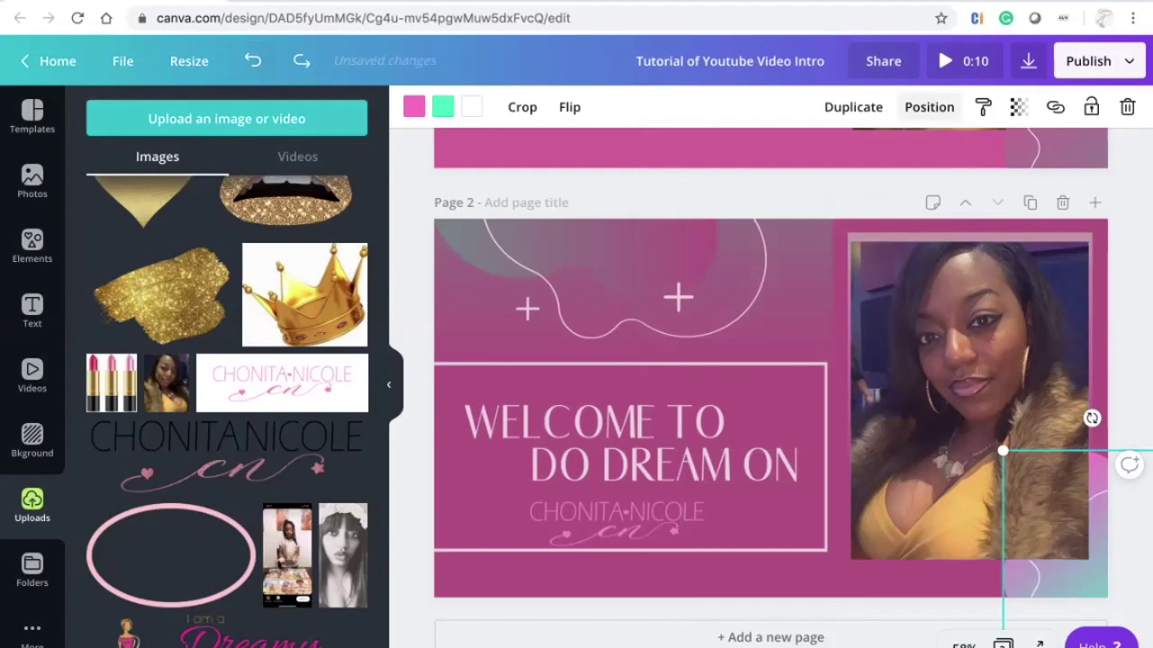
# Bring page 2's corner blob graphic forward, in front of the portrait.
pyautogui.click(928, 106)
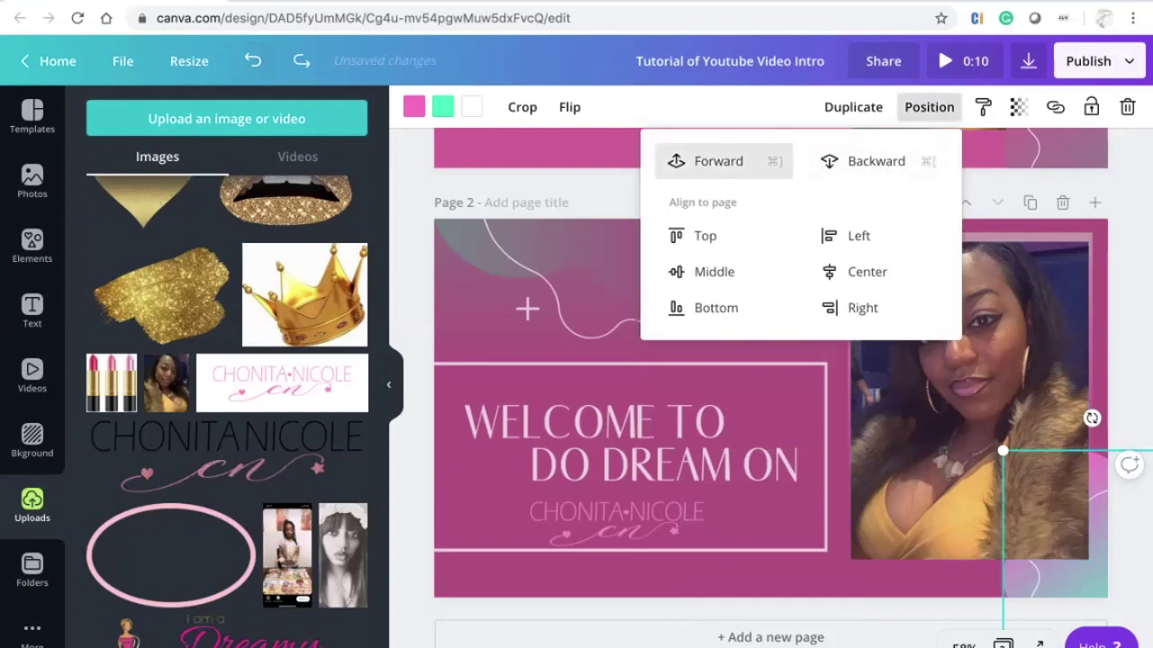
pyautogui.click(717, 161)
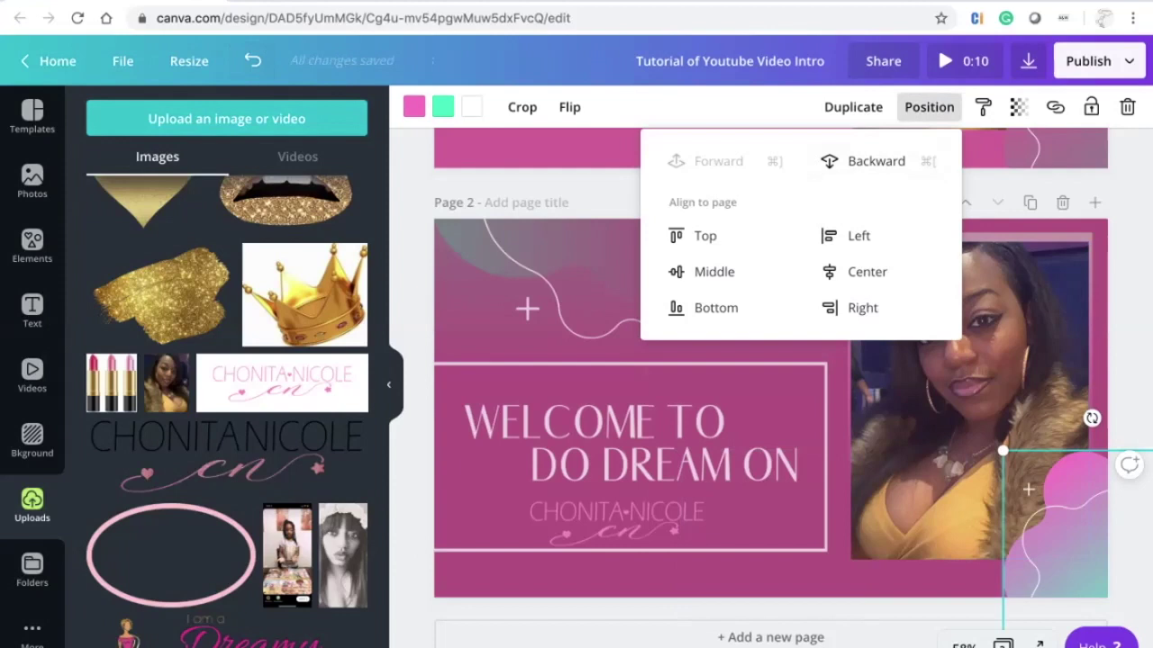
pyautogui.press('Escape')
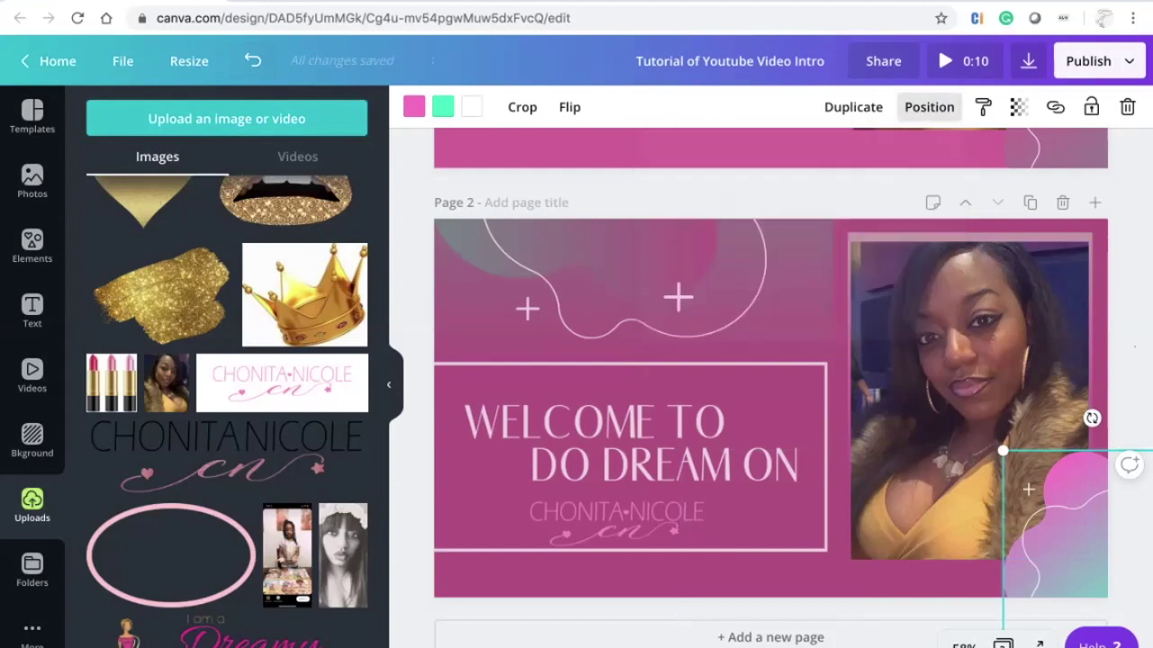
# Recolour page 2's corner blob graphic with the YouTube palette, changing its bright pink to dark magenta and its mint green to grey.
pyautogui.click(1055, 524)
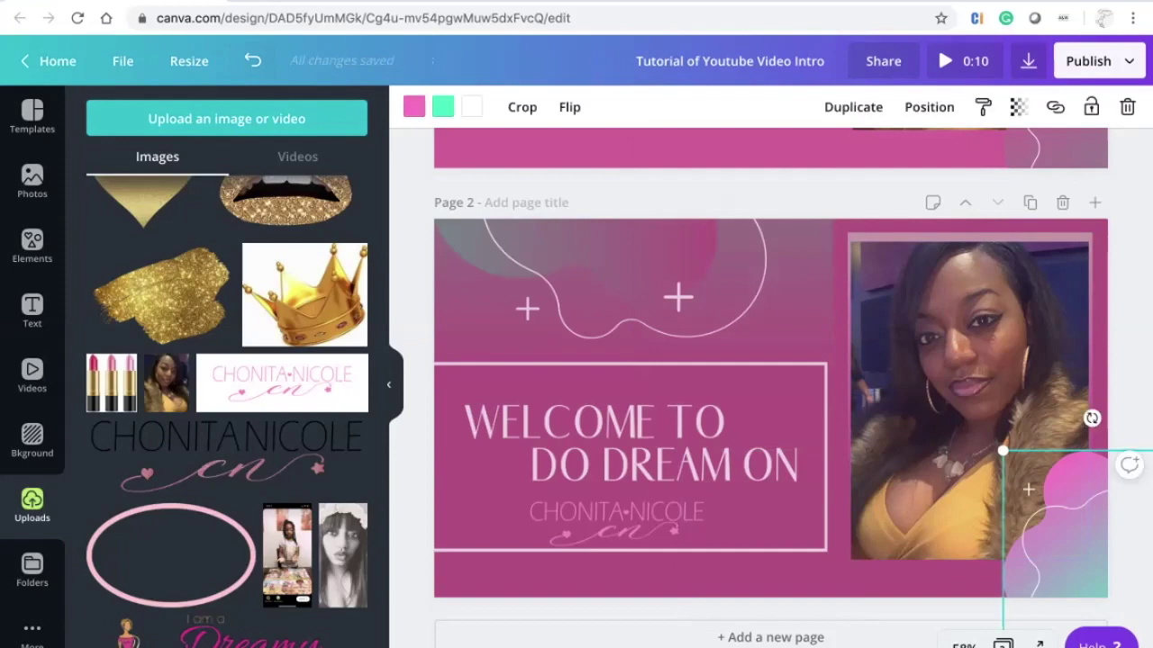
pyautogui.scroll(2, 771, 387)
pyautogui.click(1055, 262)
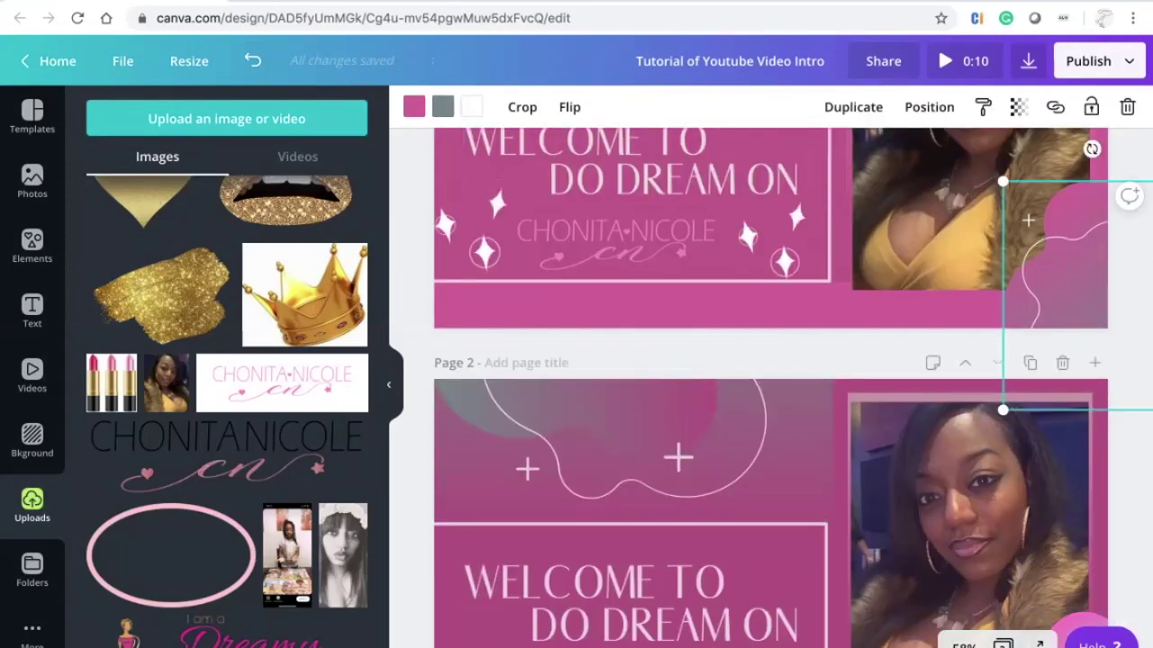
pyautogui.scroll(-2, 771, 387)
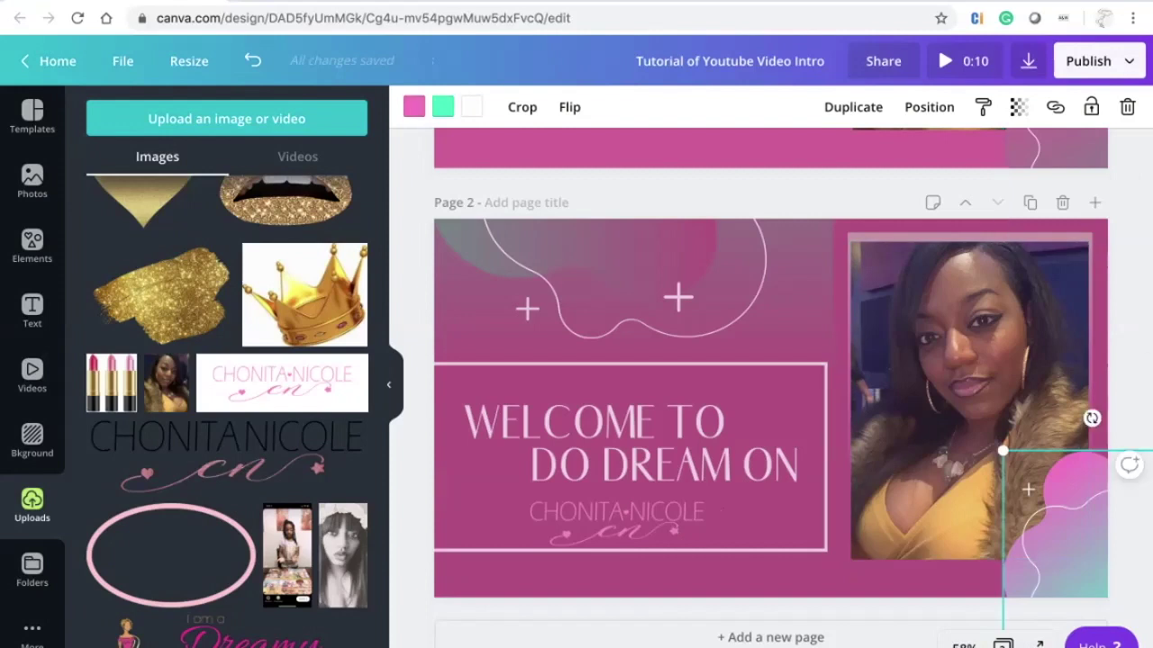
pyautogui.click(414, 106)
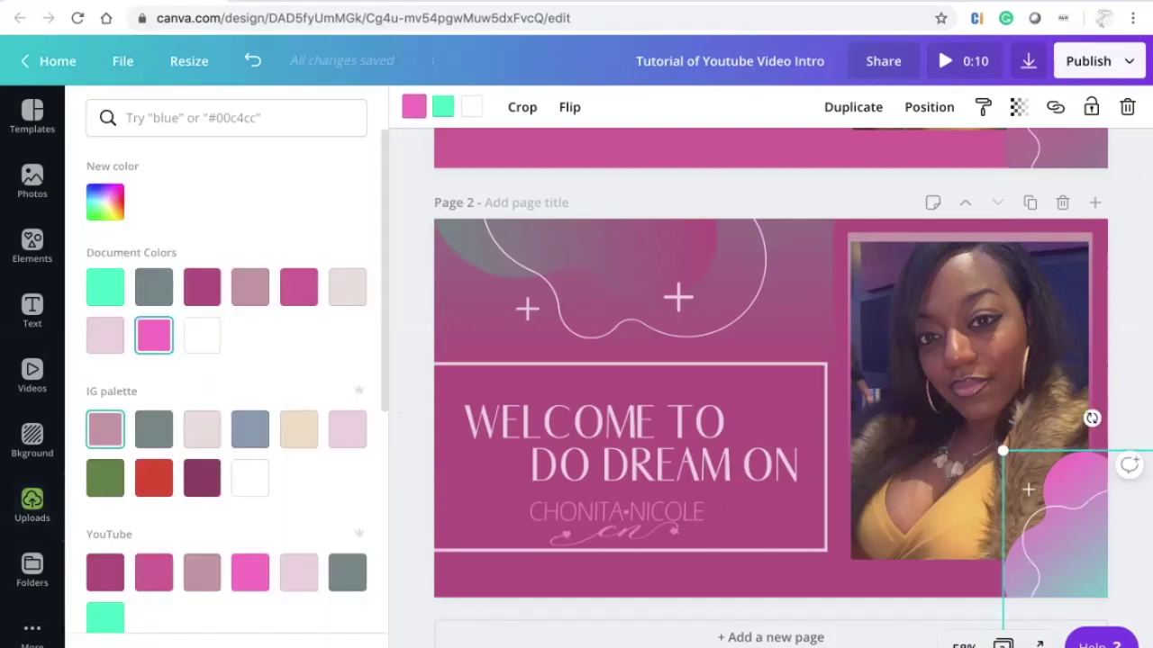
pyautogui.click(104, 573)
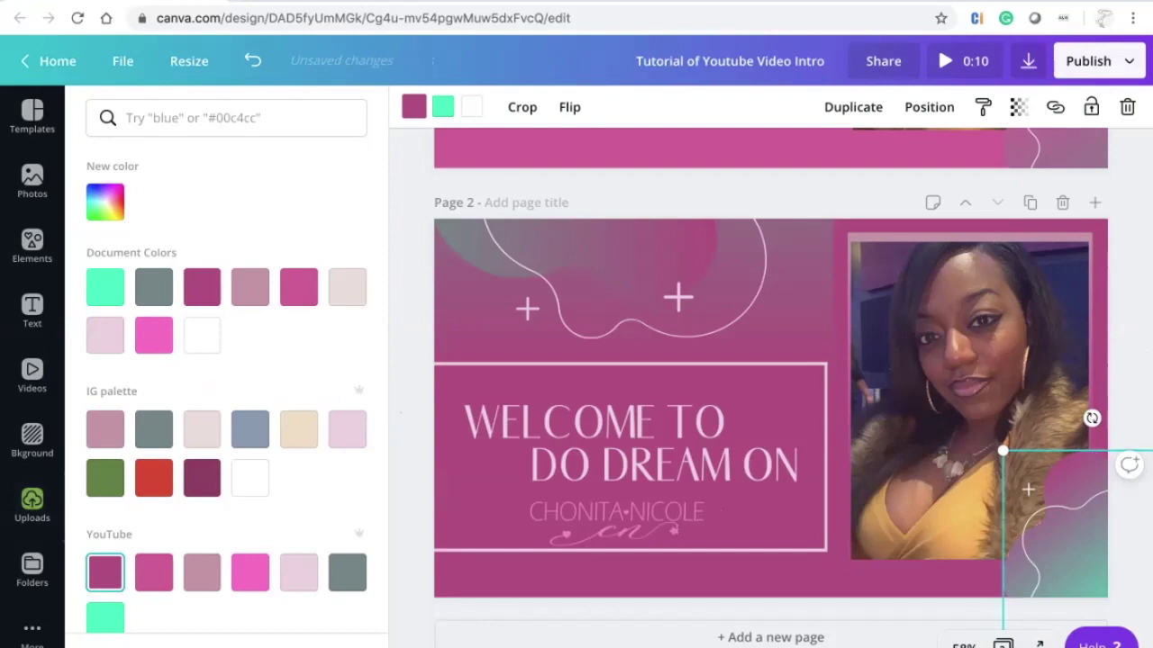
pyautogui.click(443, 106)
pyautogui.click(347, 573)
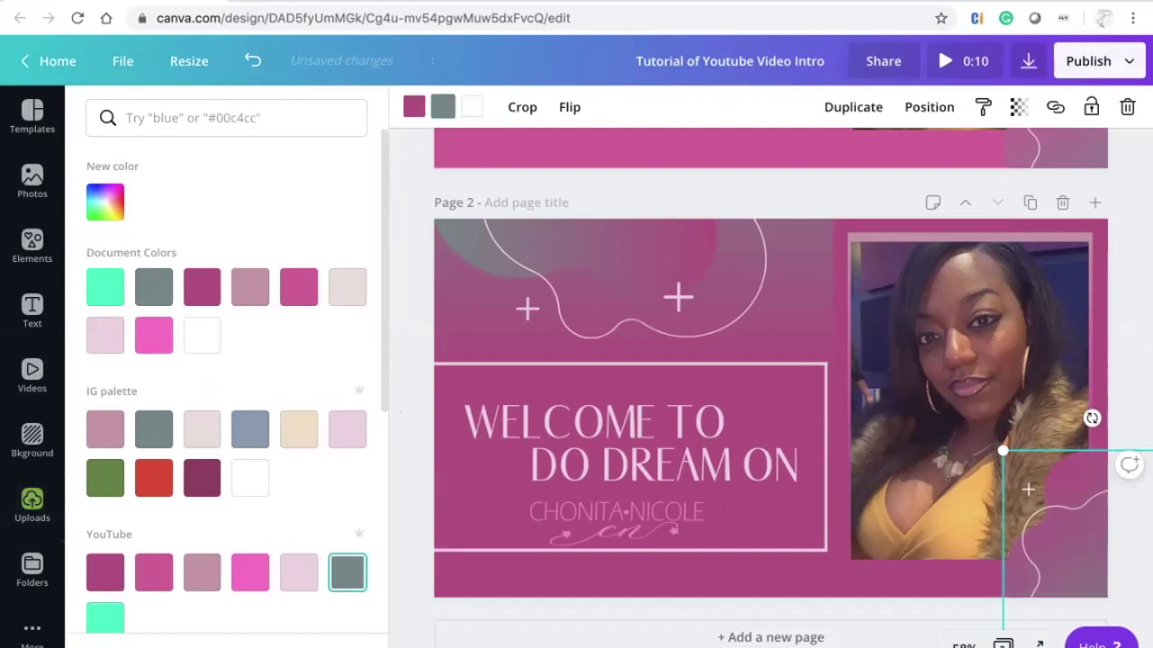
# Change the dark magenta of page 2's corner blob to the lighter magenta pink used on page 1's blob.
pyautogui.scroll(3, 620, 457)
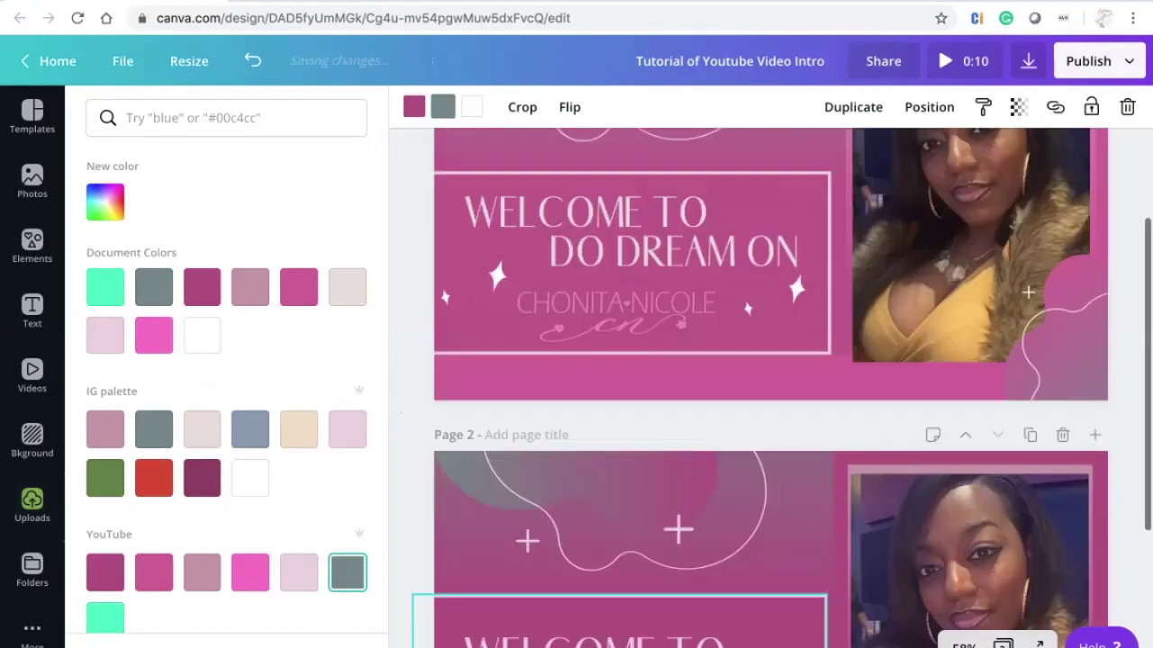
pyautogui.scroll(-3, 619, 457)
pyautogui.scroll(2, 793, 387)
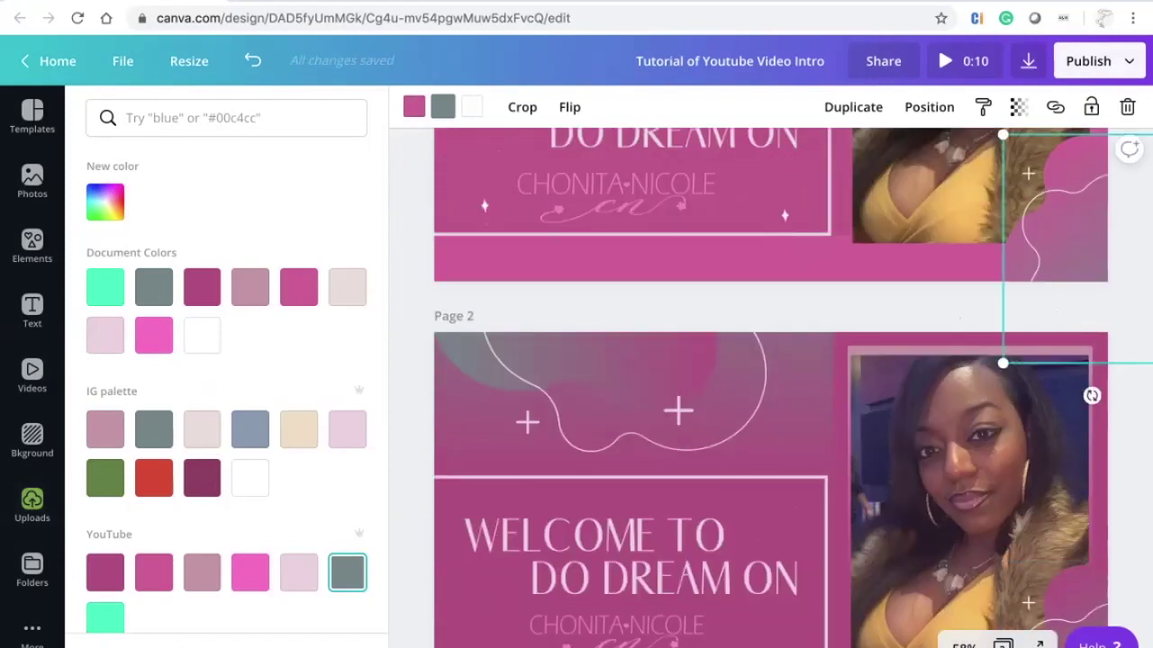
pyautogui.scroll(-1, 770, 387)
pyautogui.scroll(-1, 770, 388)
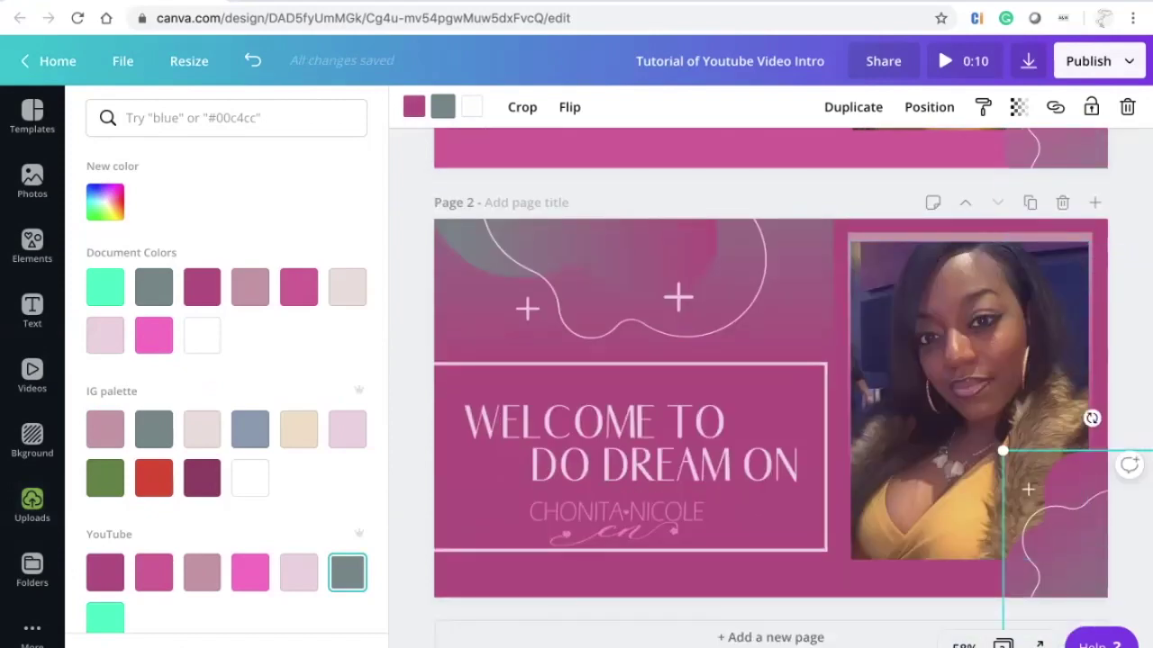
pyautogui.click(413, 106)
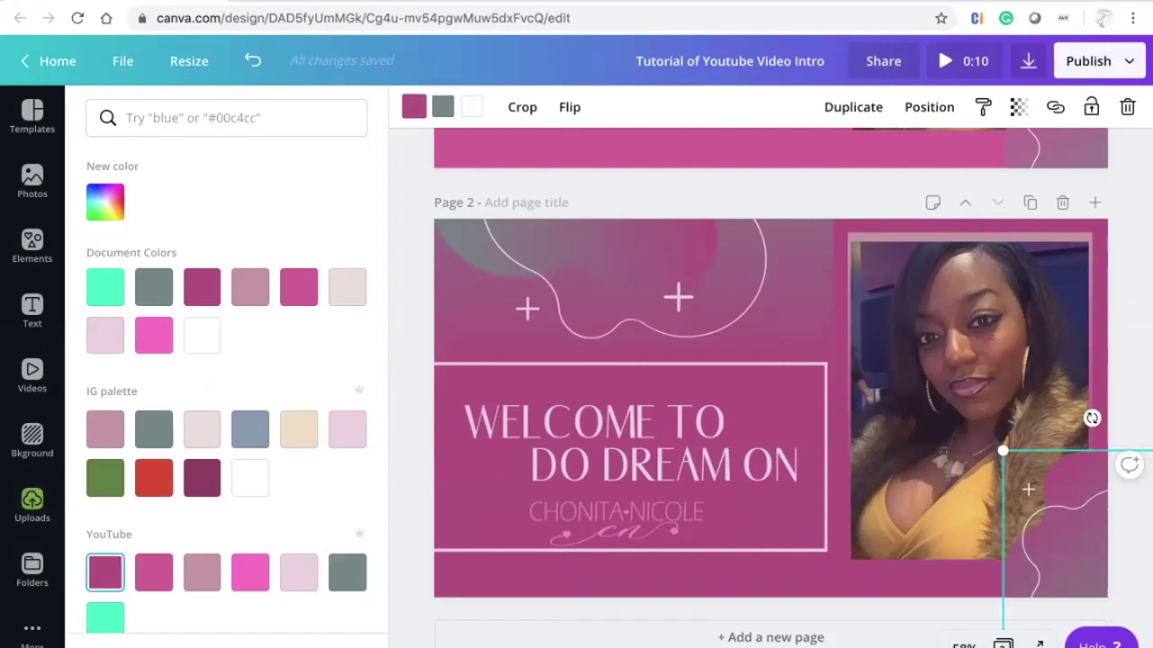
pyautogui.click(153, 572)
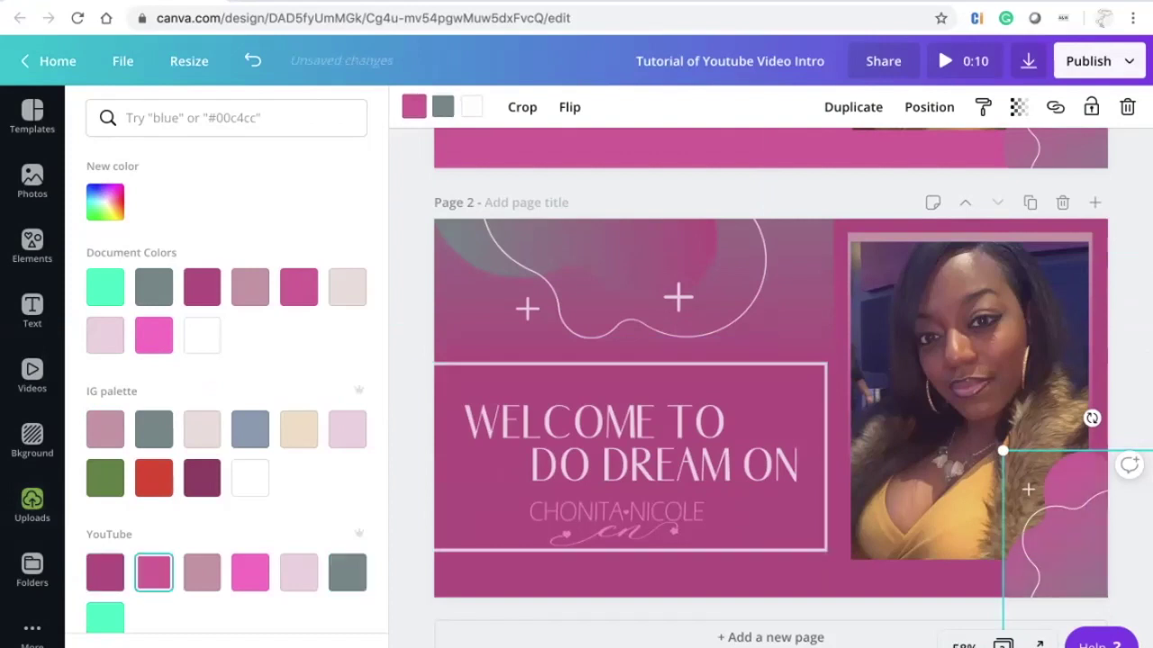
pyautogui.click(32, 504)
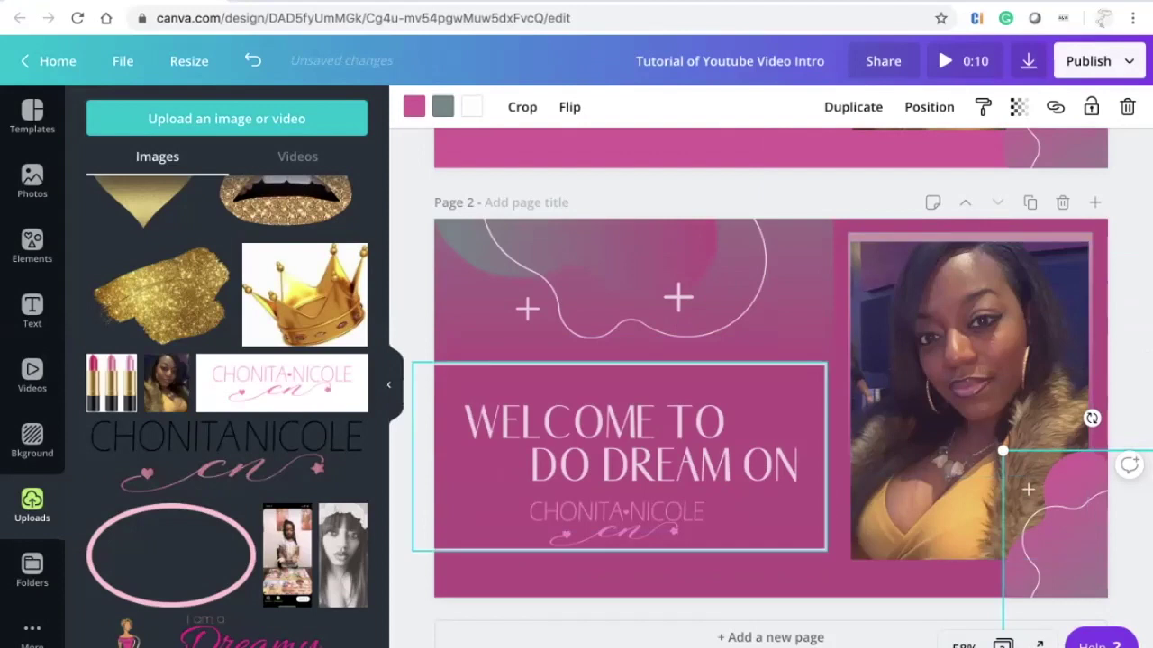
# Nudge page 2's portrait slightly down so a wider strip of the pink panel shows above it, as on page 1.
pyautogui.scroll(-1, 619, 450)
pyautogui.scroll(5, 771, 388)
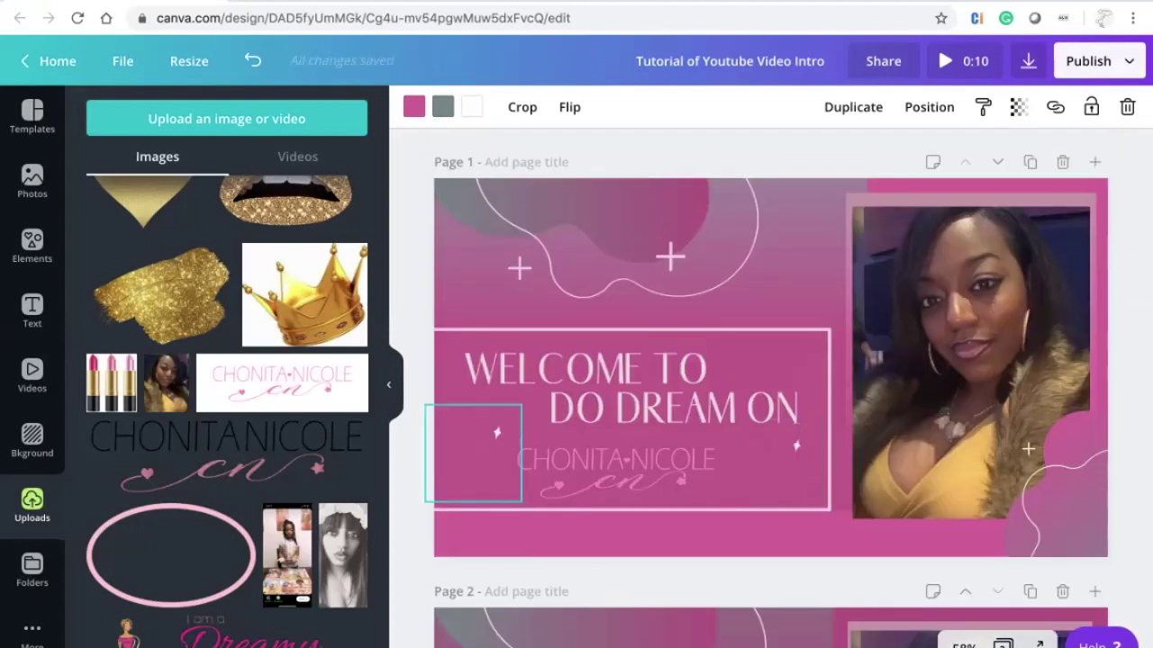
pyautogui.scroll(-5, 774, 464)
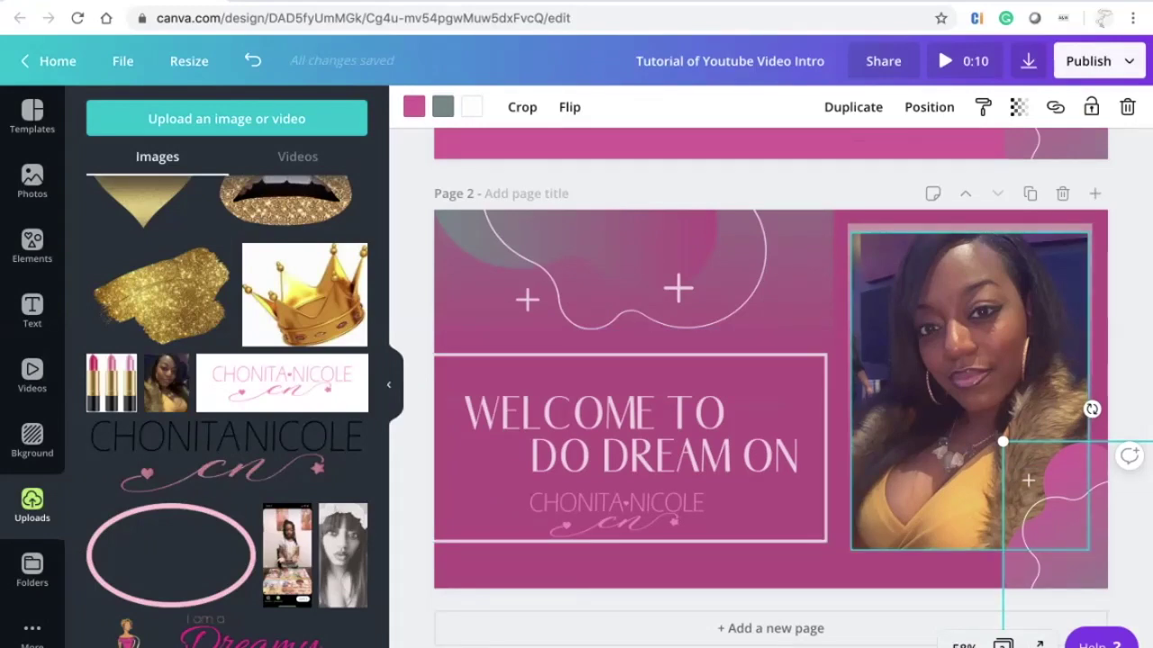
pyautogui.scroll(4, 767, 383)
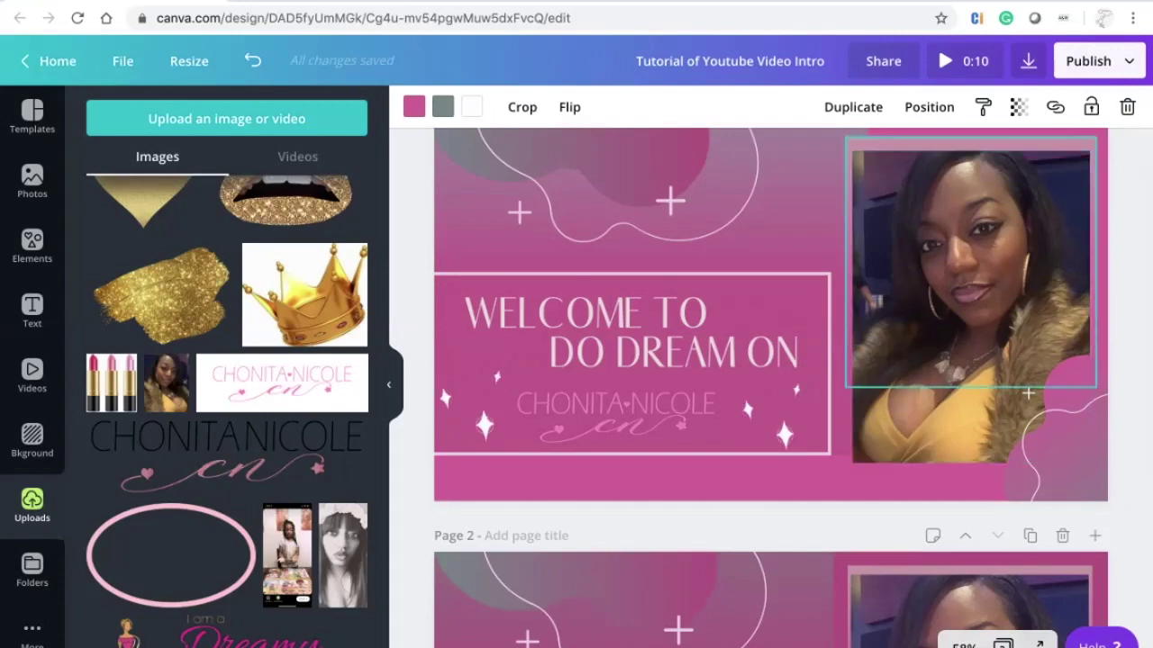
pyautogui.scroll(-4, 770, 388)
pyautogui.click(969, 469)
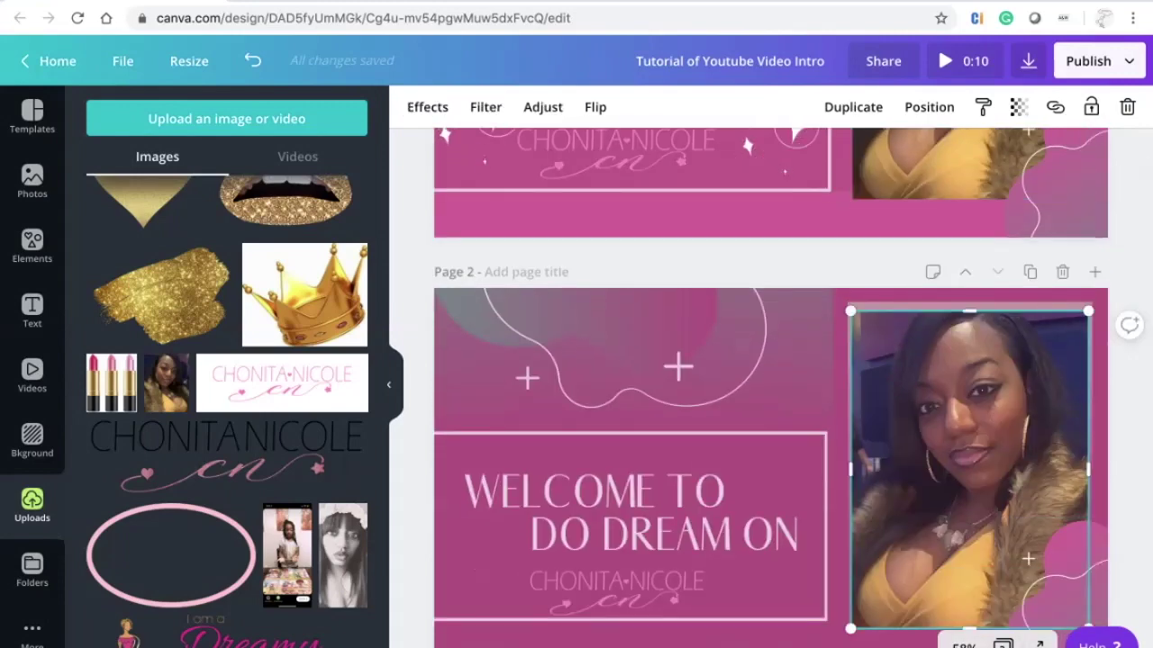
pyautogui.press('Down')
pyautogui.press('Down')
pyautogui.press('Down')
pyautogui.press('Down')
pyautogui.press('Down')
pyautogui.press('Down')
pyautogui.press('Down')
pyautogui.press('Down')
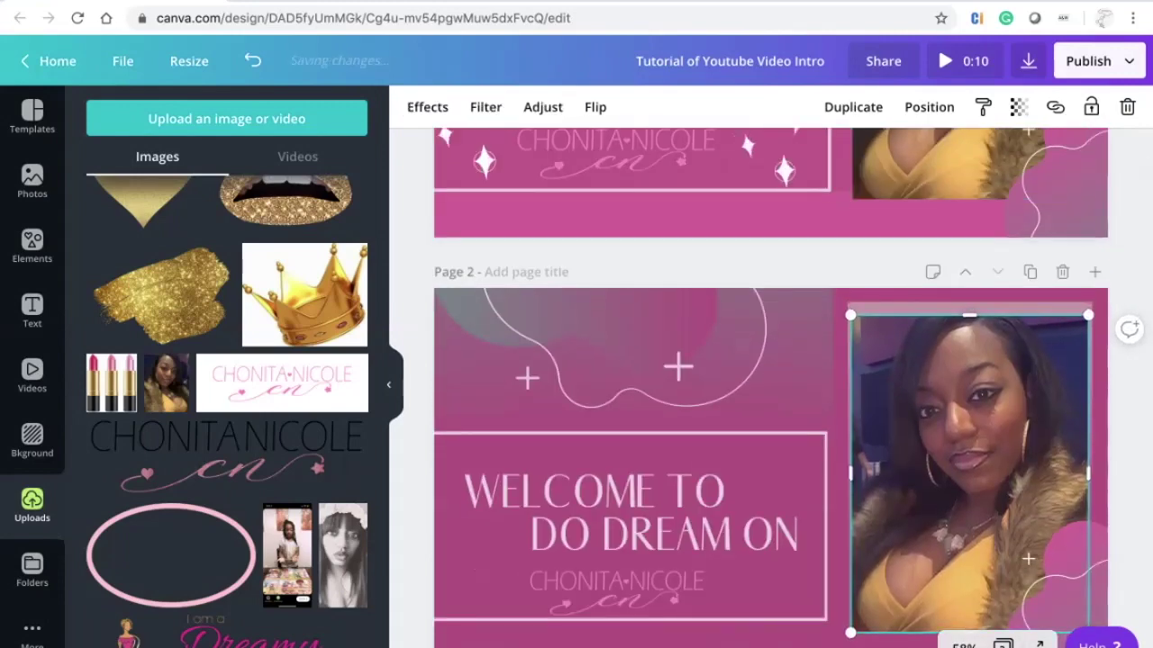
pyautogui.press('Escape')
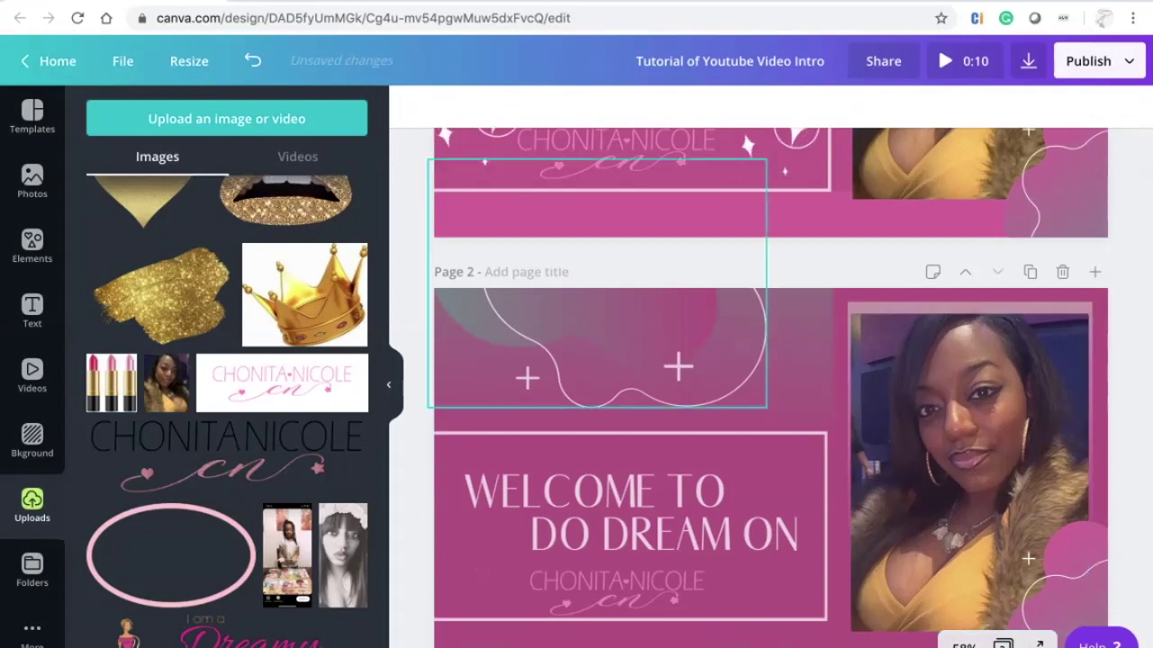
pyautogui.scroll(-1, 766, 382)
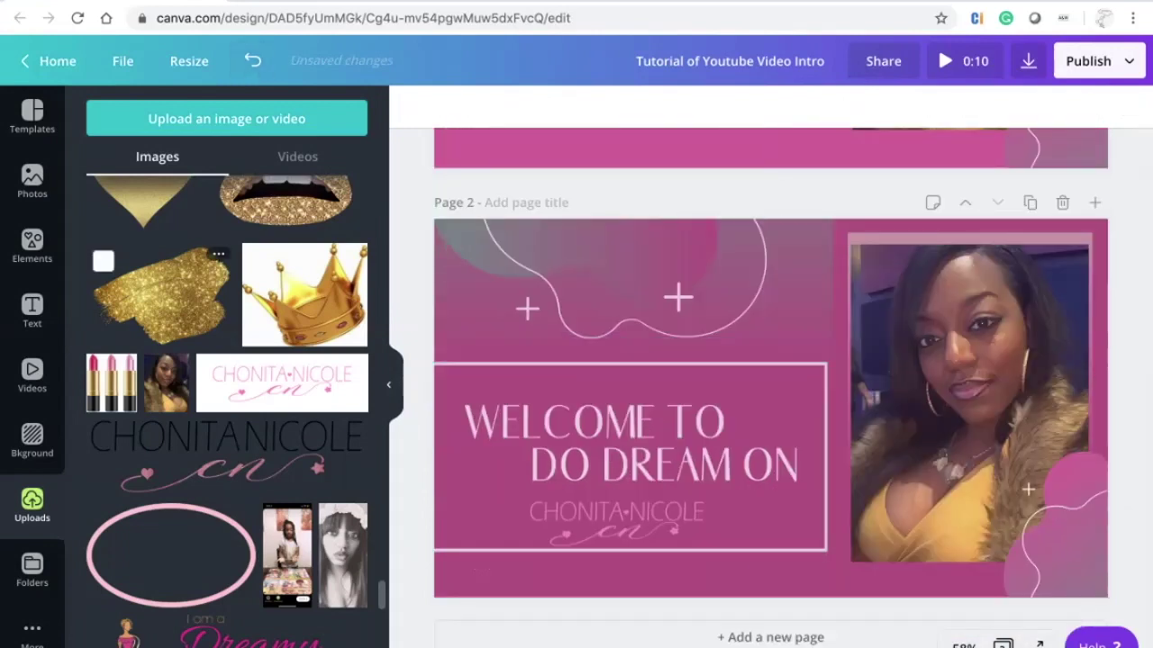
# Browse the design elements and search them for "sparkles".
pyautogui.click(33, 245)
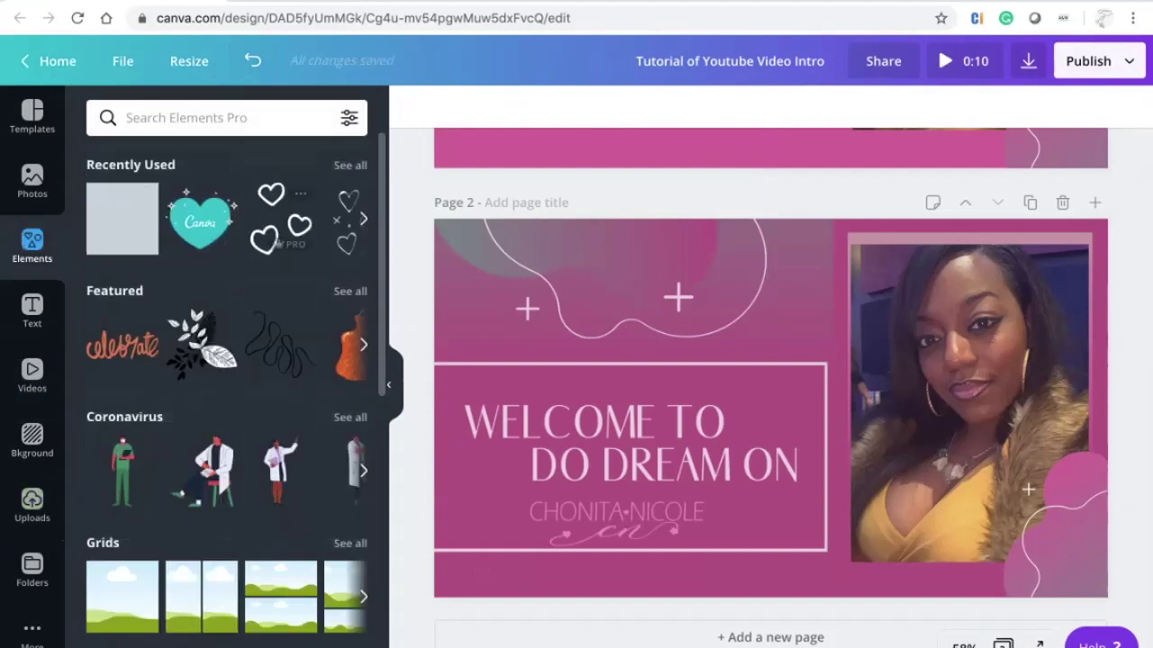
pyautogui.scroll(-3, 135, 360)
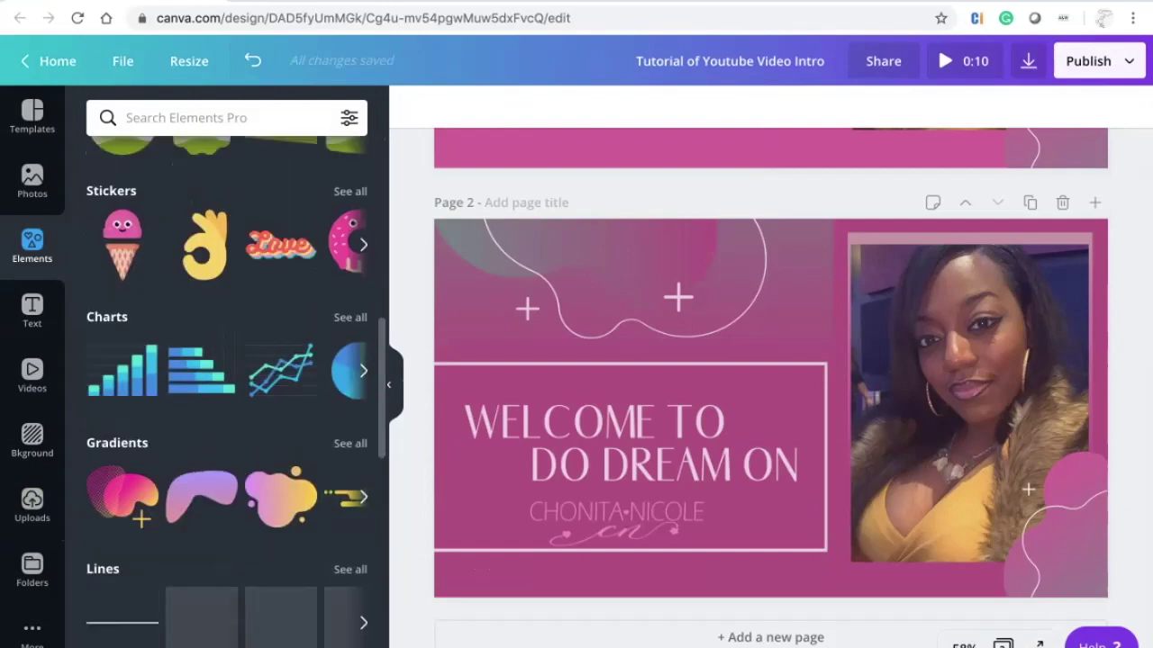
pyautogui.scroll(-8, 225, 388)
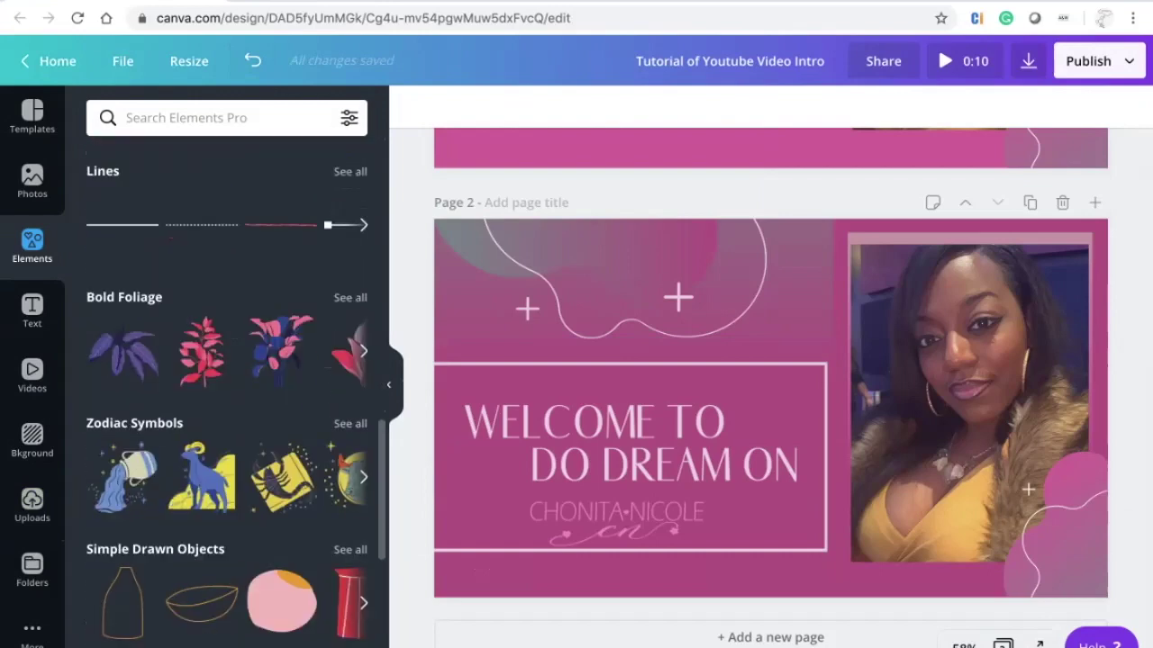
pyautogui.scroll(10, 225, 387)
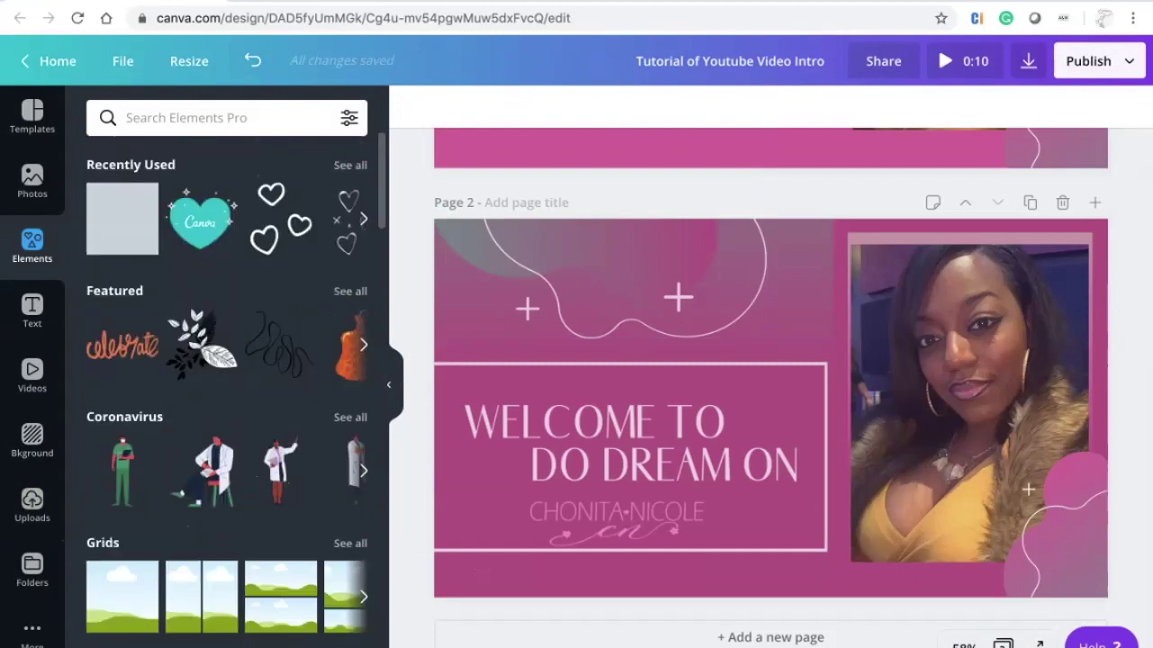
pyautogui.click(216, 118)
pyautogui.write('spe')
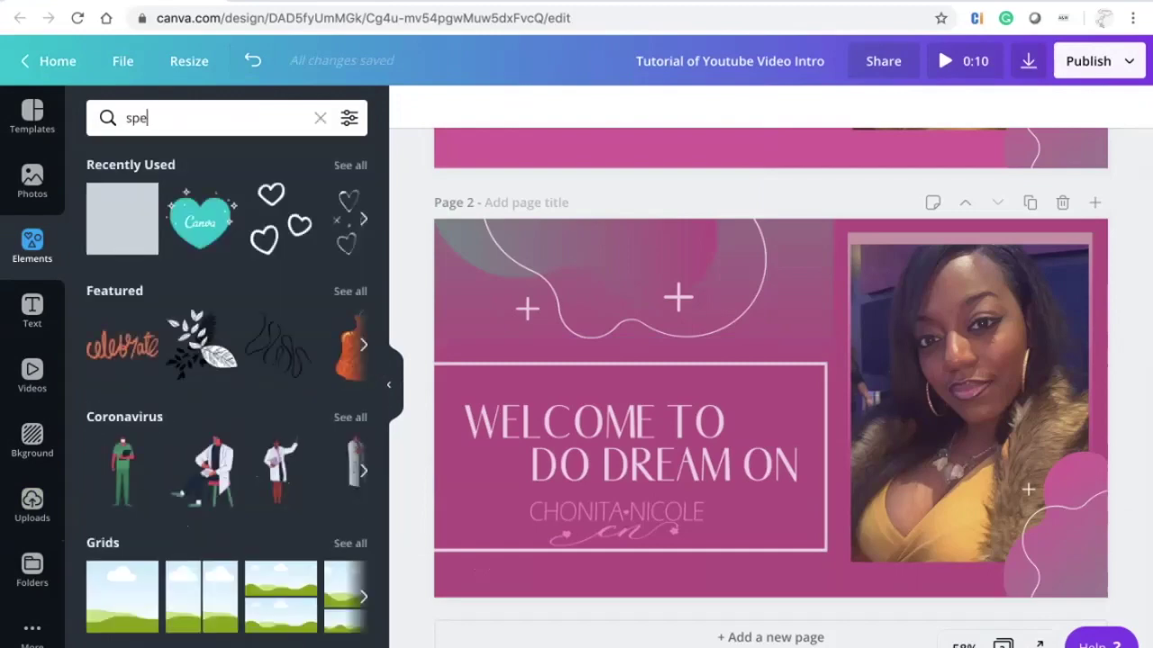
pyautogui.press('BackSpace')
pyautogui.write('a')
pyautogui.press('Down')
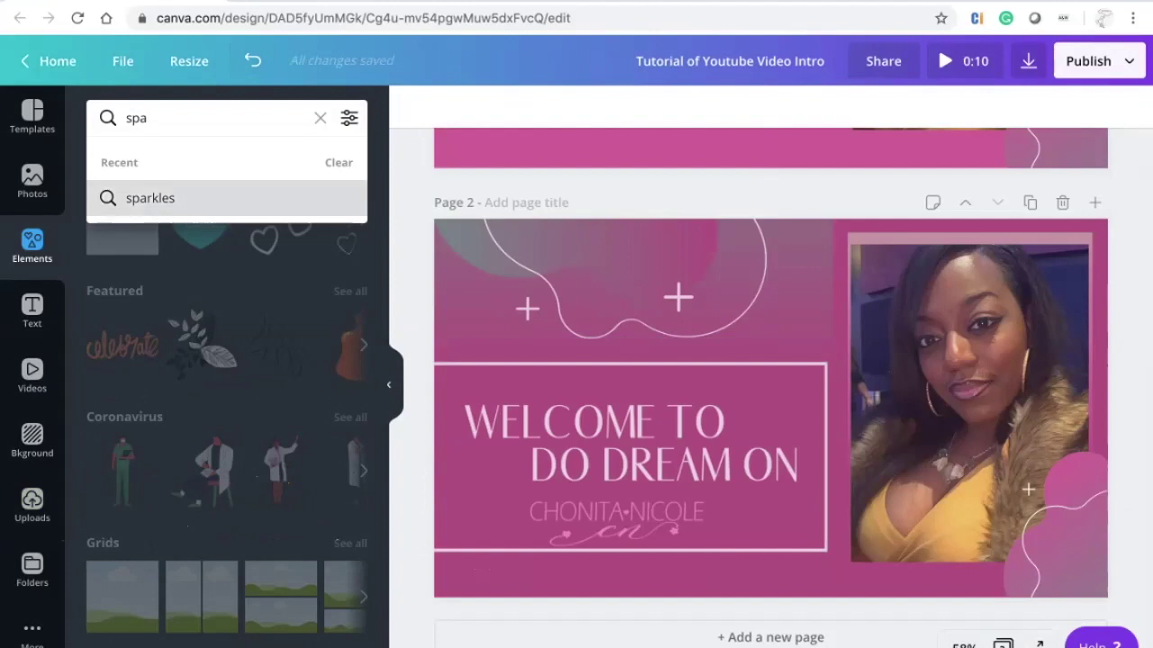
pyautogui.press('Return')
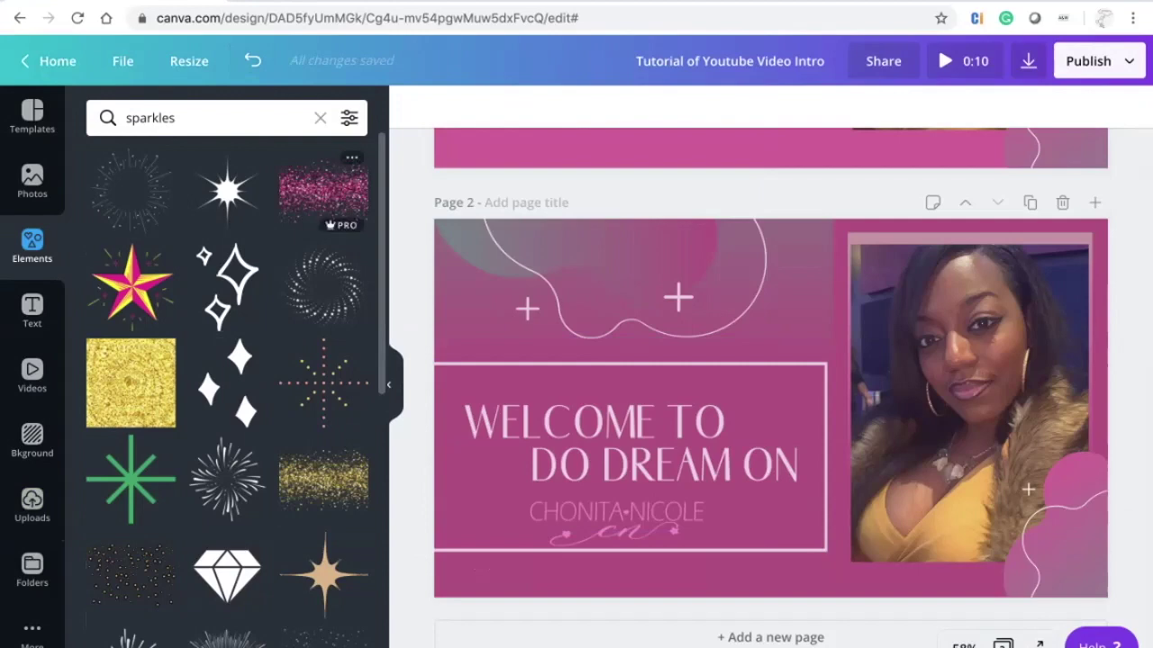
# Add the pink glitter graphic to page 2 and lower it so the specks run along the bottom edge beneath the logo.
pyautogui.moveTo(323, 189)
pyautogui.mouseDown()
pyautogui.moveTo(567, 310)
pyautogui.moveTo(826, 388)
pyautogui.moveTo(811, 378)
pyautogui.moveTo(649, 531)
pyautogui.moveTo(707, 530)
pyautogui.moveTo(594, 504)
pyautogui.moveTo(592, 524)
pyautogui.mouseUp()
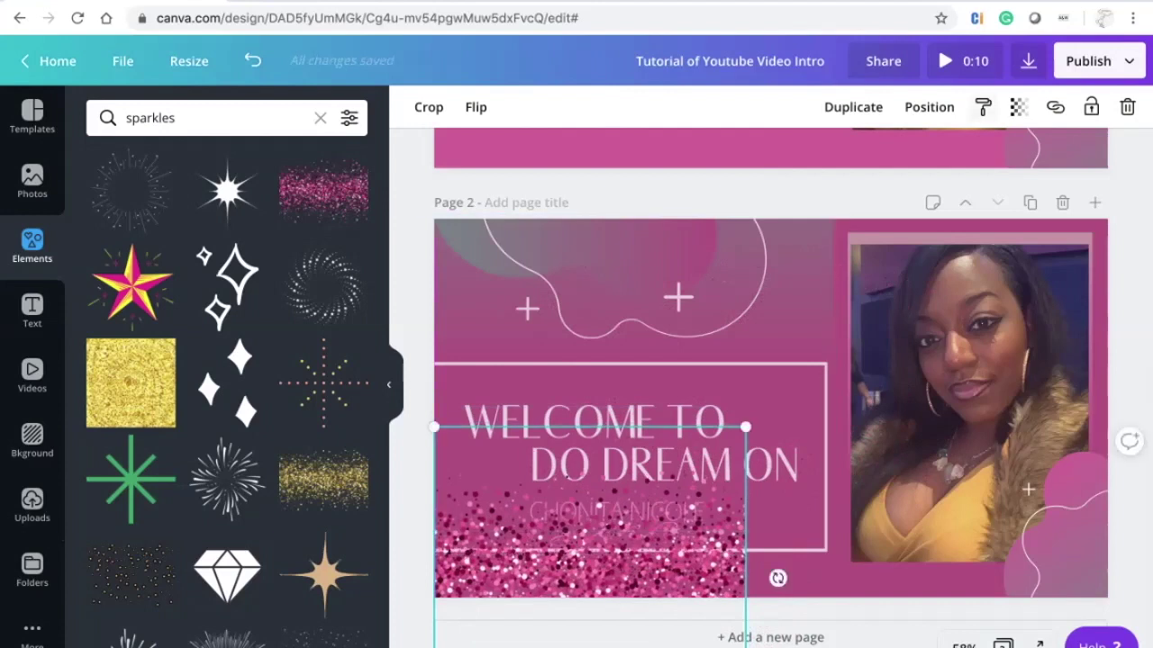
pyautogui.click(929, 106)
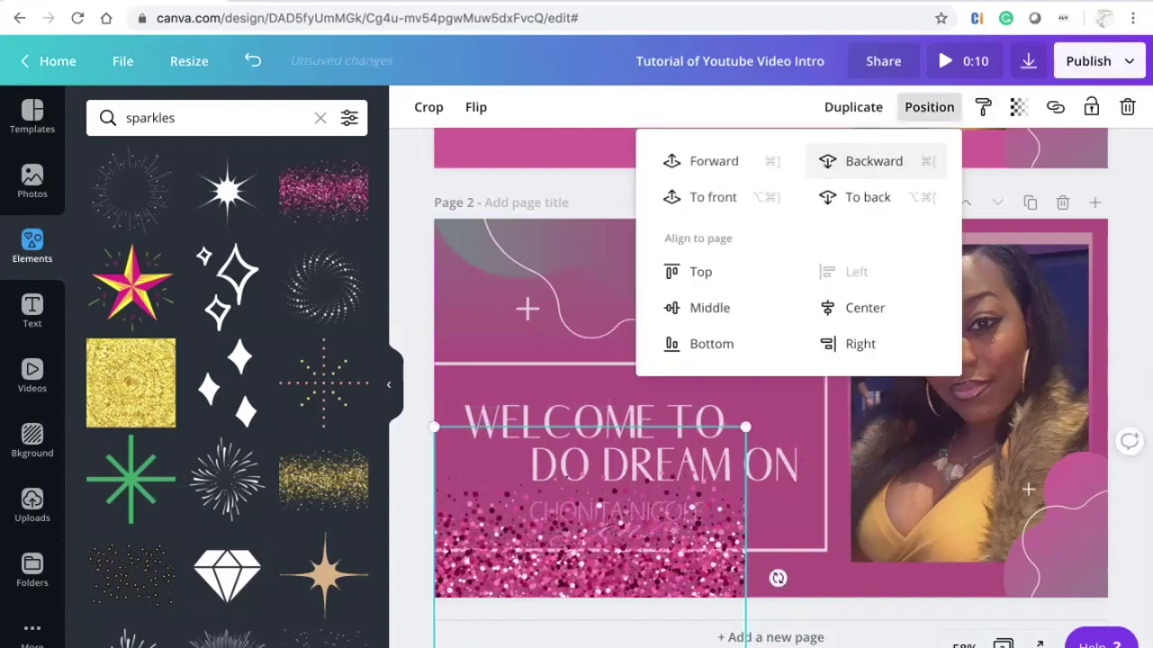
pyautogui.press('Escape')
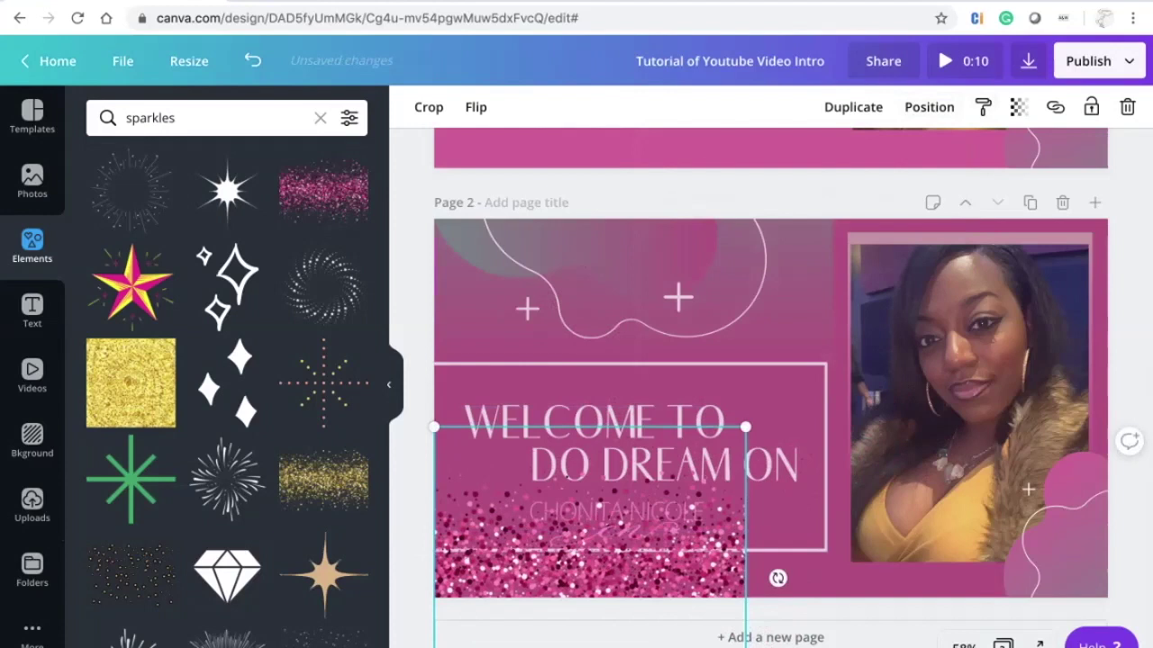
pyautogui.moveTo(590, 522); pyautogui.dragTo(597, 591)
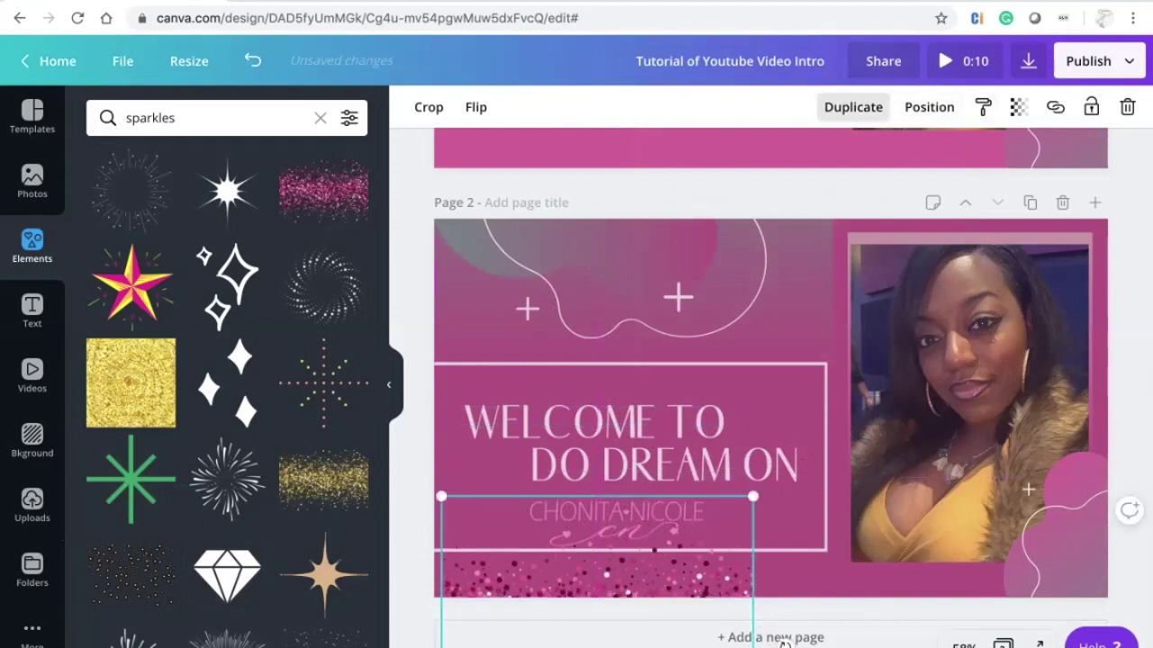
# Duplicate the glitter strip, place the copy beside it under the portrait, and send the copy backward behind the corner blob.
pyautogui.click(853, 107)
pyautogui.moveTo(608, 577); pyautogui.dragTo(910, 546)
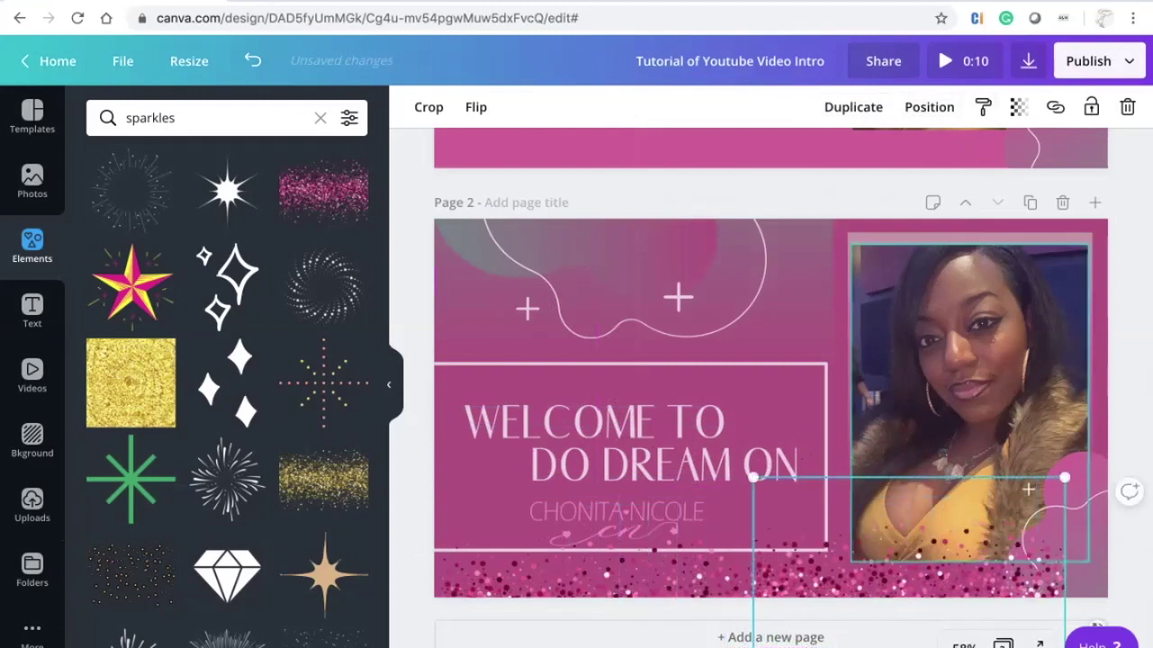
pyautogui.click(929, 106)
pyautogui.click(873, 161)
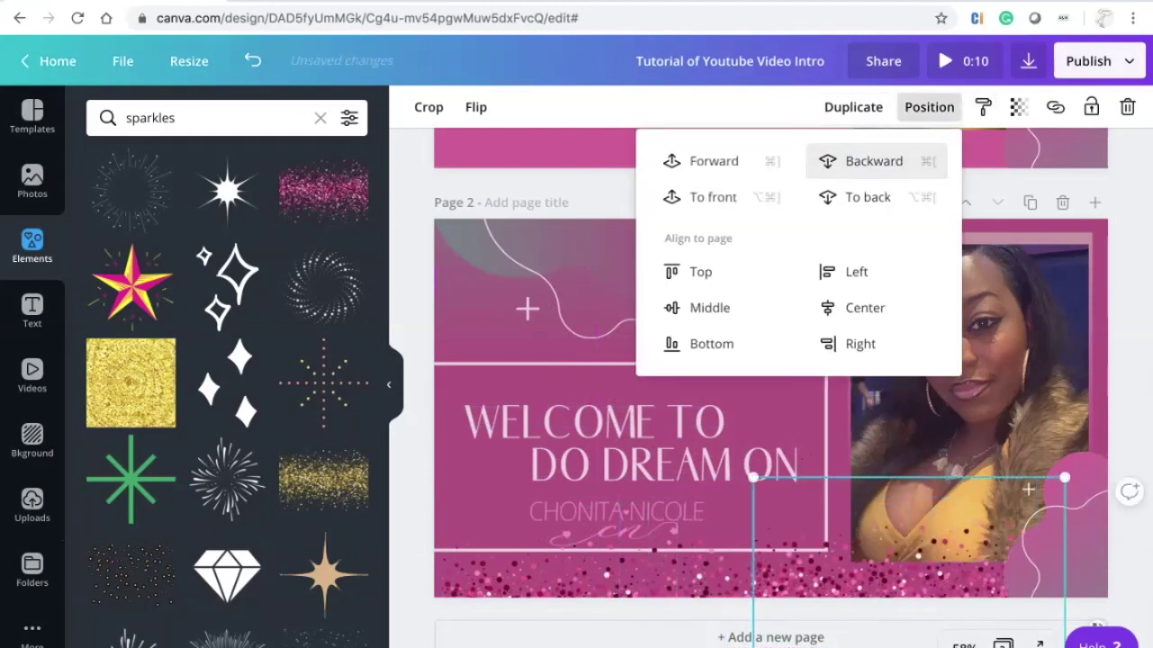
pyautogui.press('Escape')
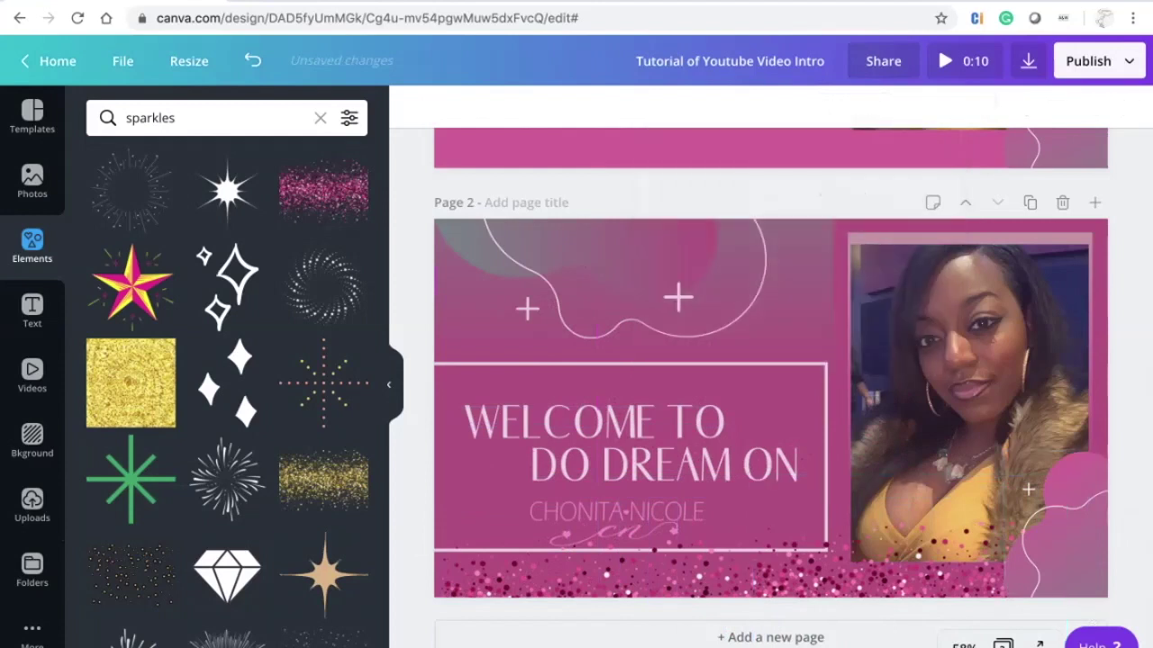
# Delete both pink glitter graphics from the bottom of page 2.
pyautogui.click(887, 576)
pyautogui.press('Delete')
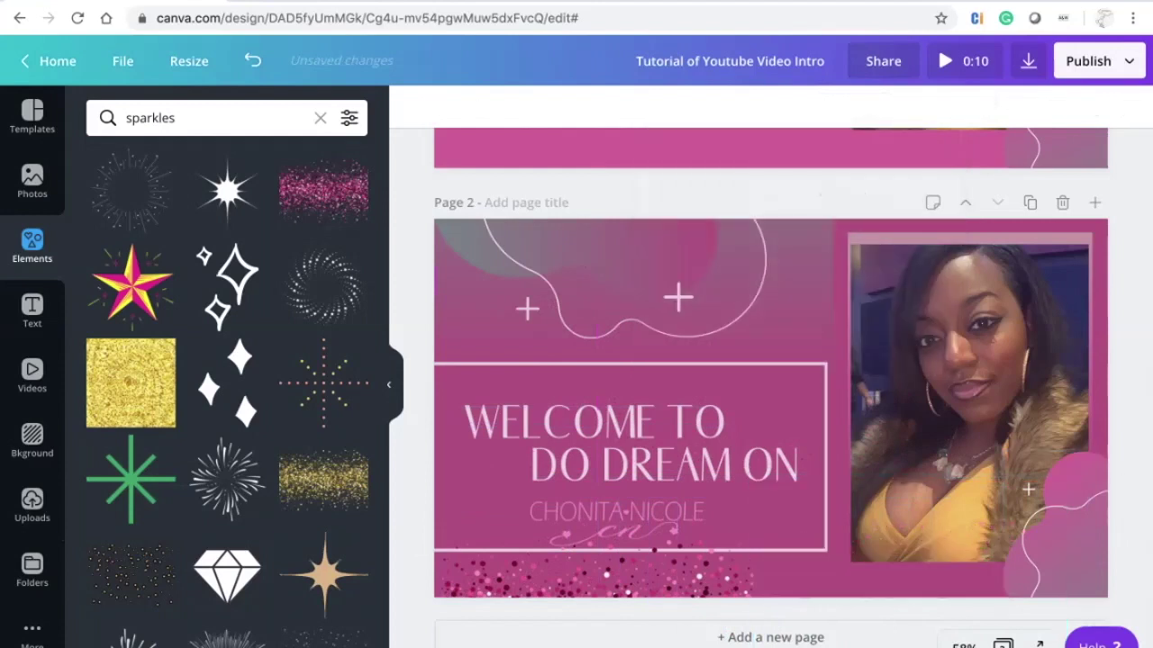
pyautogui.click(630, 577)
pyautogui.press('Delete')
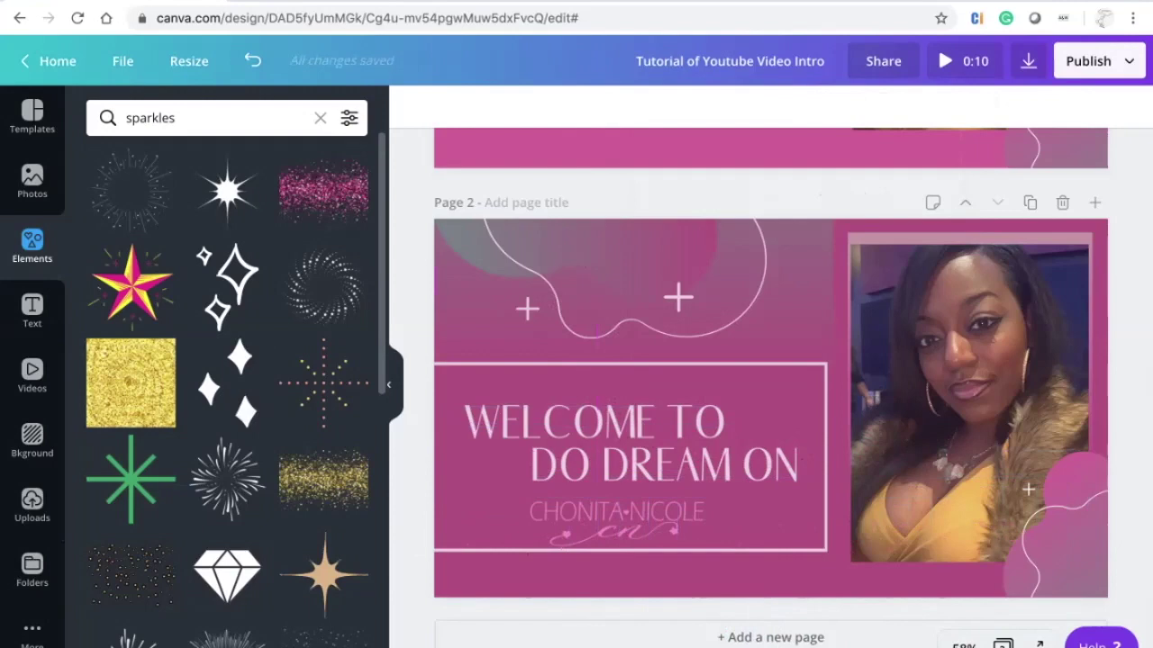
# Add the white animated three-sparkle graphic to page 2, shrink it to about 168 × 171, and place it beside the logo's right end.
pyautogui.scroll(-5, 324, 360)
pyautogui.scroll(-1, 325, 315)
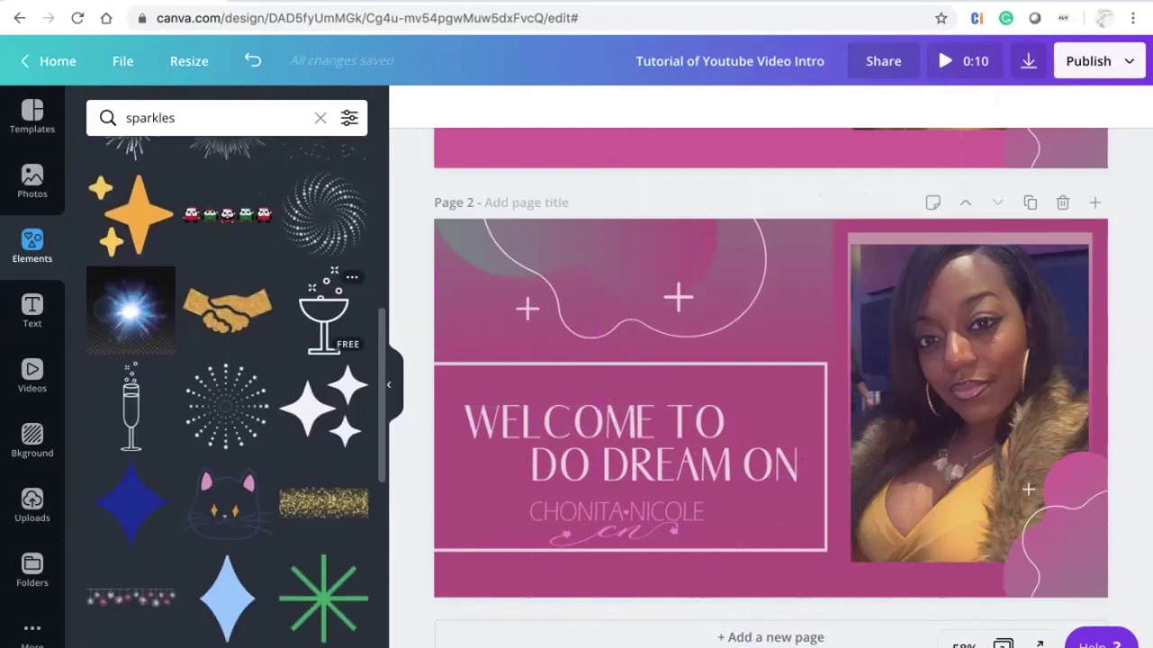
pyautogui.scroll(-8, 325, 315)
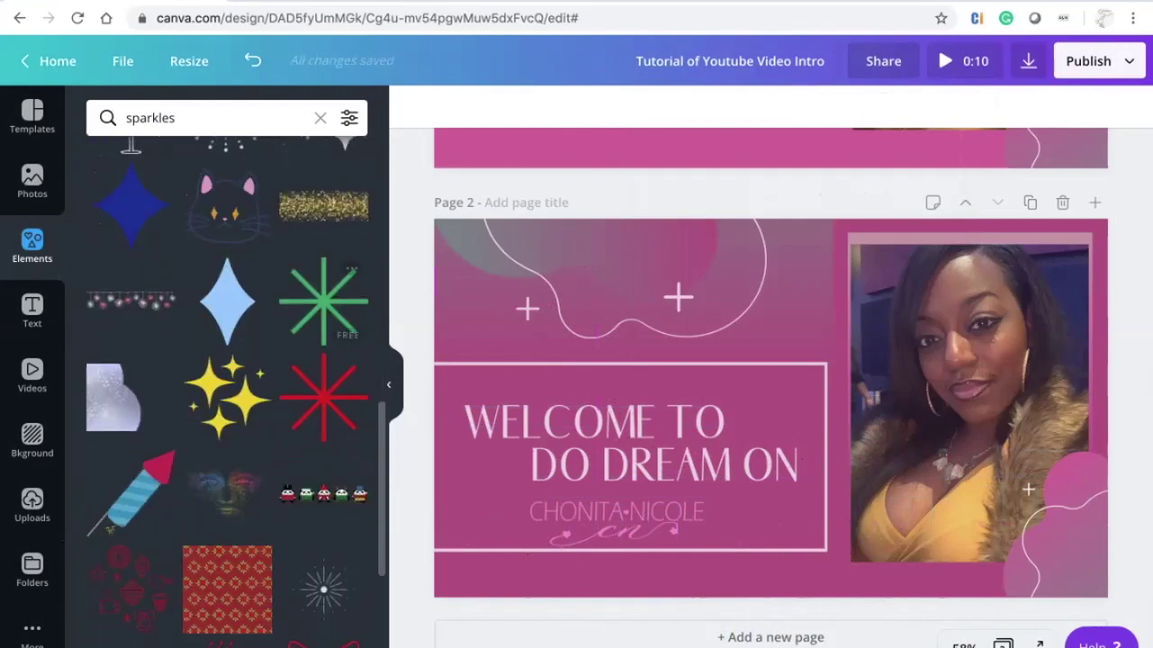
pyautogui.scroll(-4, 227, 392)
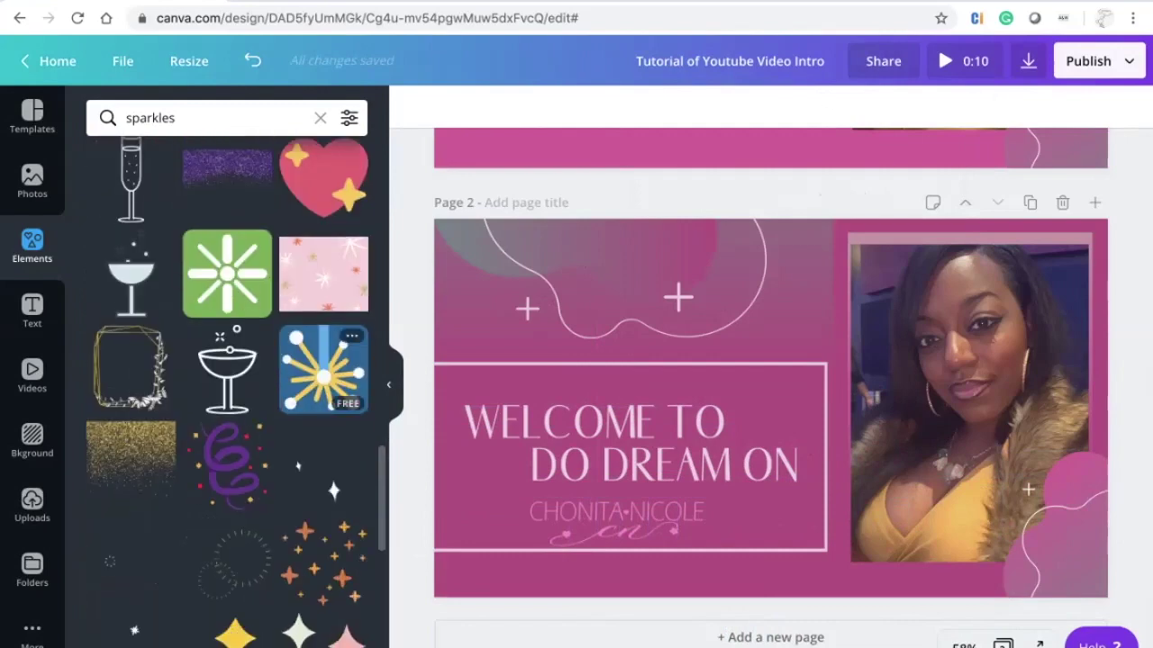
pyautogui.scroll(-3, 324, 369)
pyautogui.scroll(2, 334, 324)
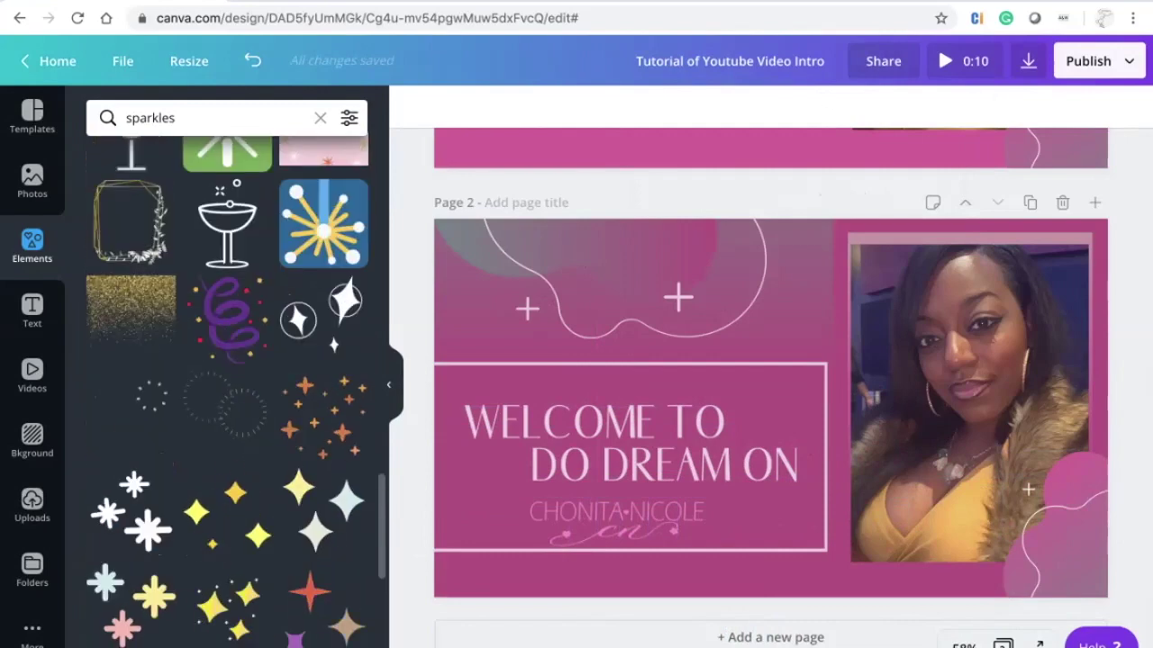
pyautogui.click(338, 316)
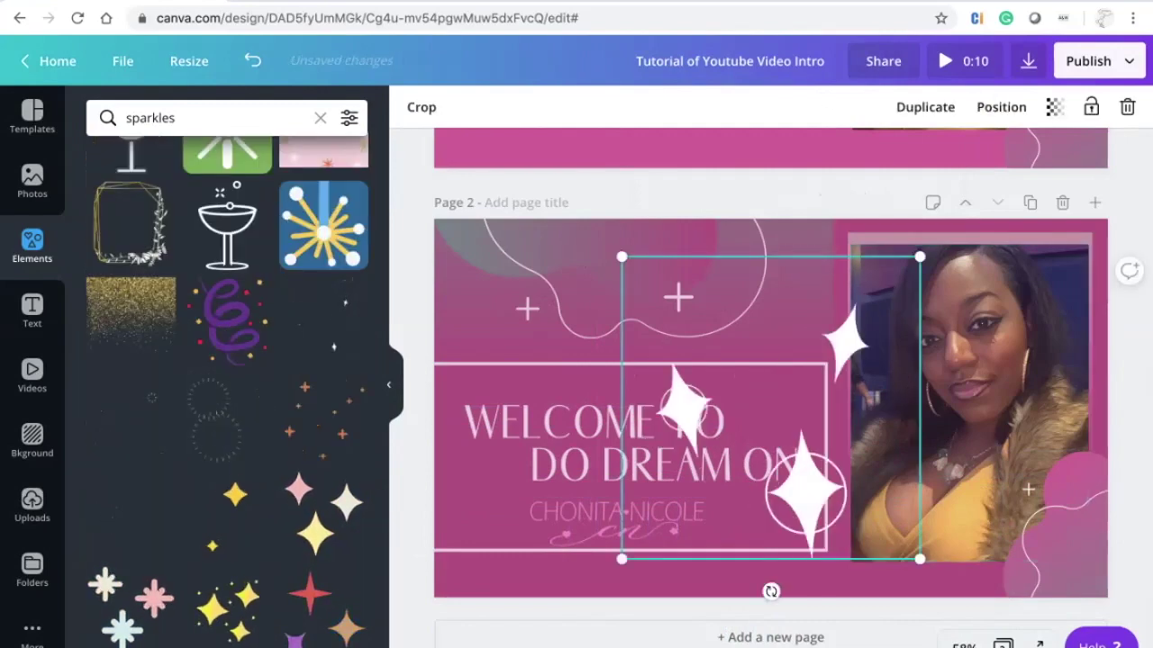
pyautogui.moveTo(919, 257); pyautogui.dragTo(710, 473)
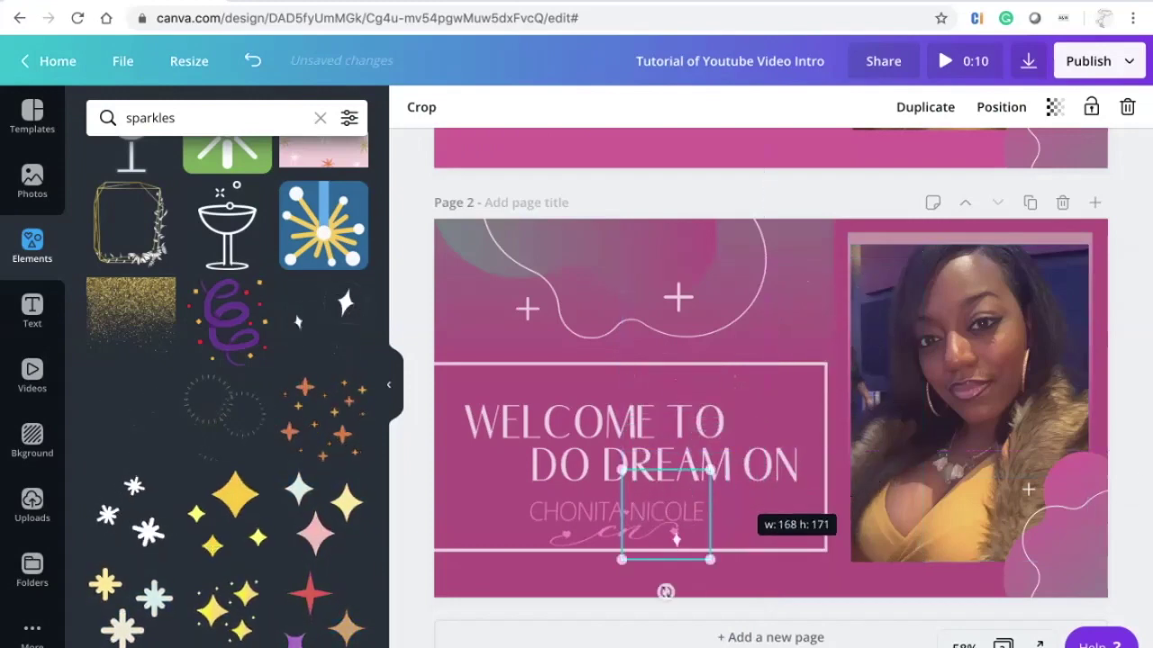
pyautogui.moveTo(665, 516); pyautogui.dragTo(756, 516)
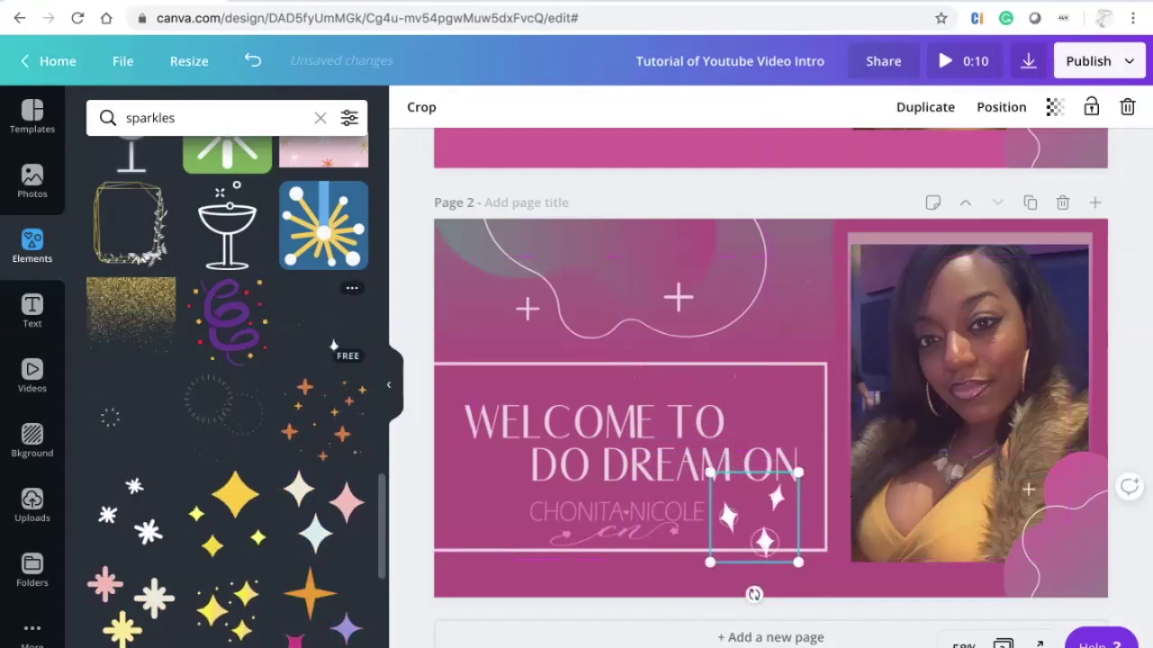
# Add a second white sparkle graphic, shrink it and place it left of the logo, then slightly reduce the sparkles on the logo's right.
pyautogui.click(324, 319)
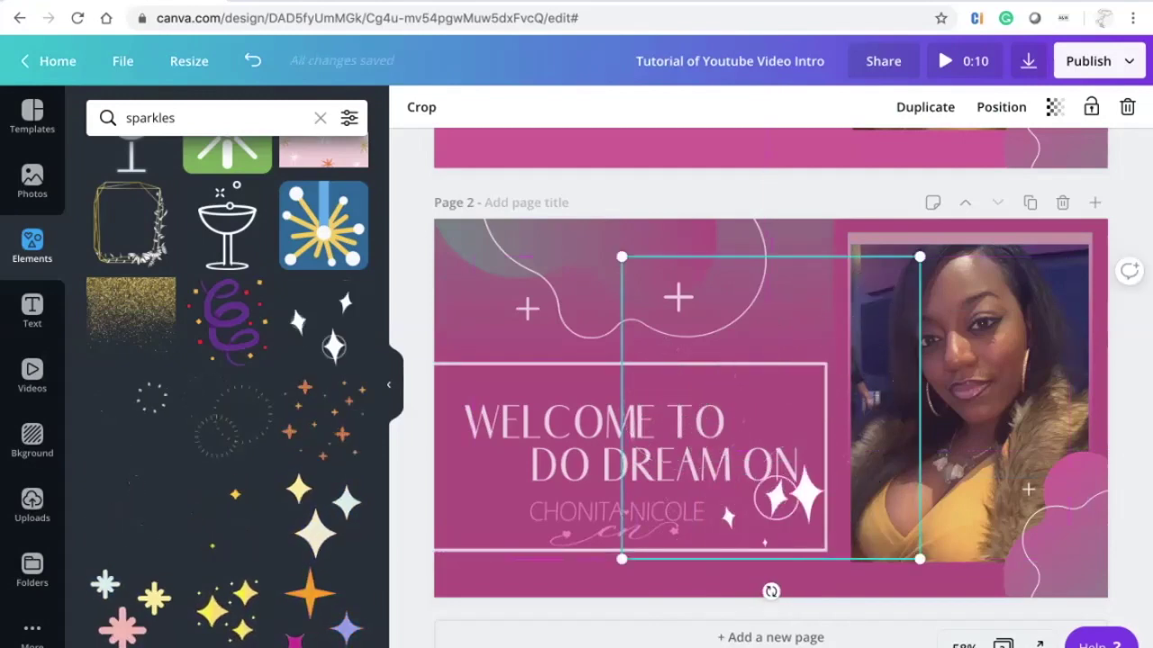
pyautogui.moveTo(621, 257); pyautogui.dragTo(812, 450)
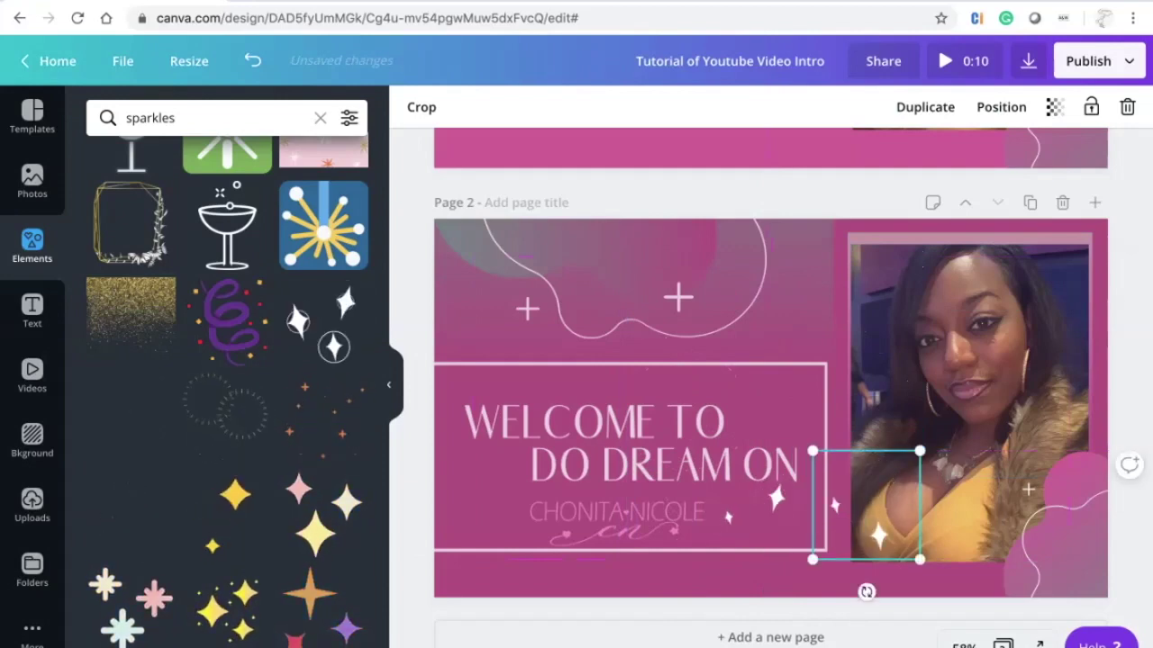
pyautogui.moveTo(864, 504); pyautogui.dragTo(487, 511)
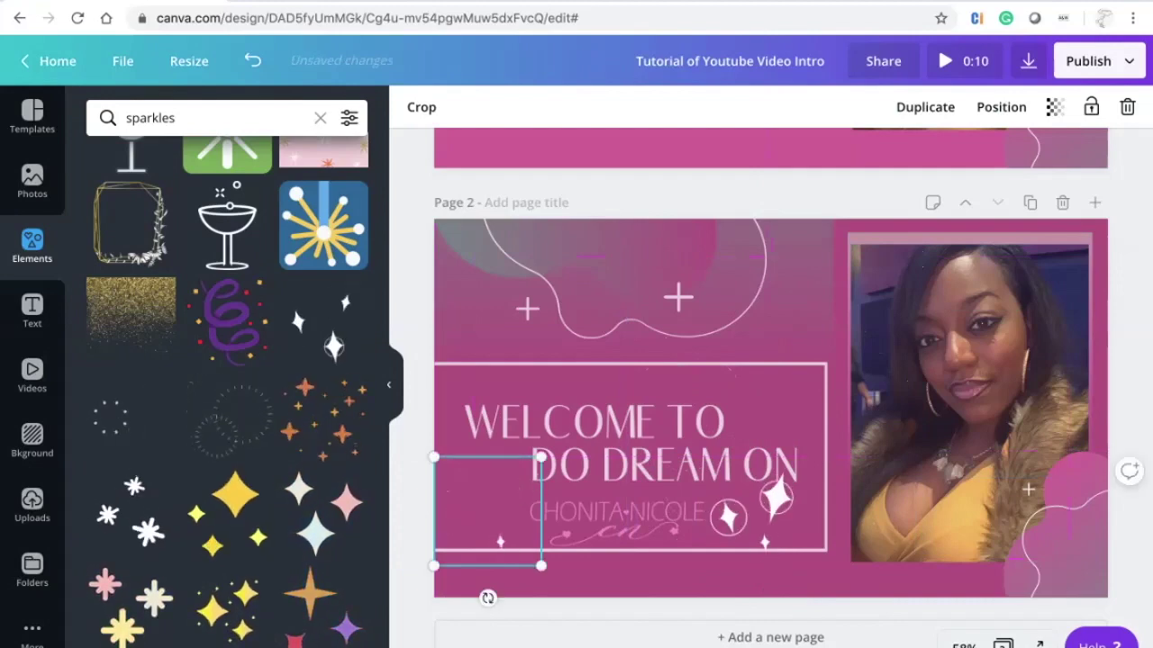
pyautogui.moveTo(540, 458); pyautogui.dragTo(520, 477)
pyautogui.moveTo(477, 521); pyautogui.dragTo(754, 518)
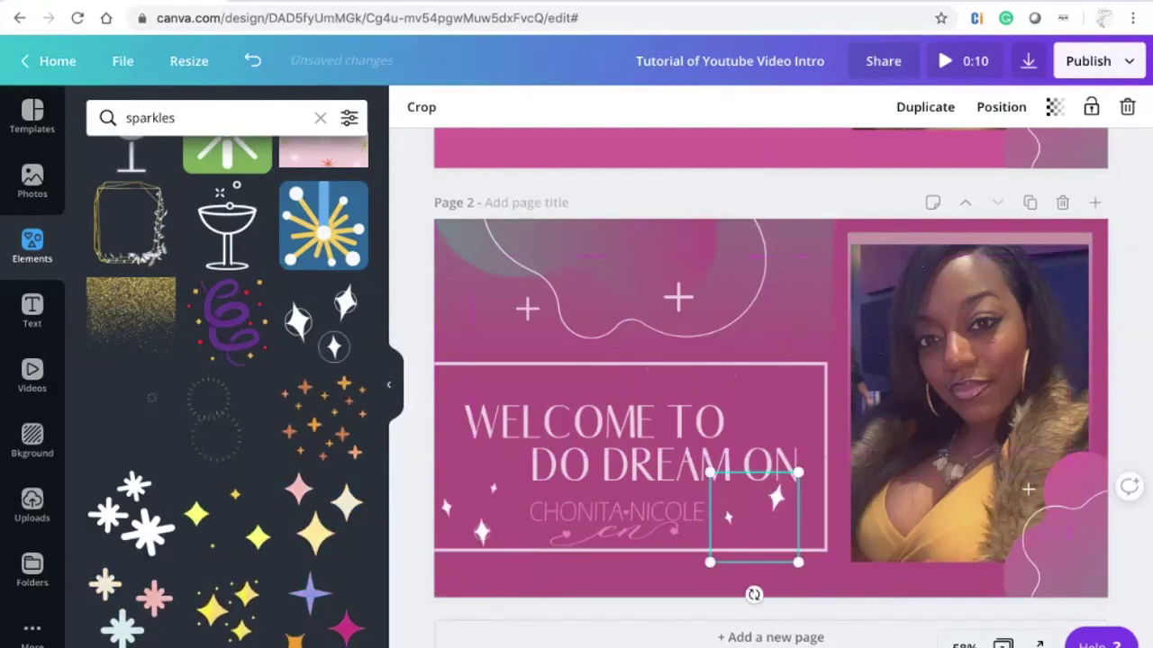
pyautogui.moveTo(798, 472); pyautogui.dragTo(793, 478)
pyautogui.press('Escape')
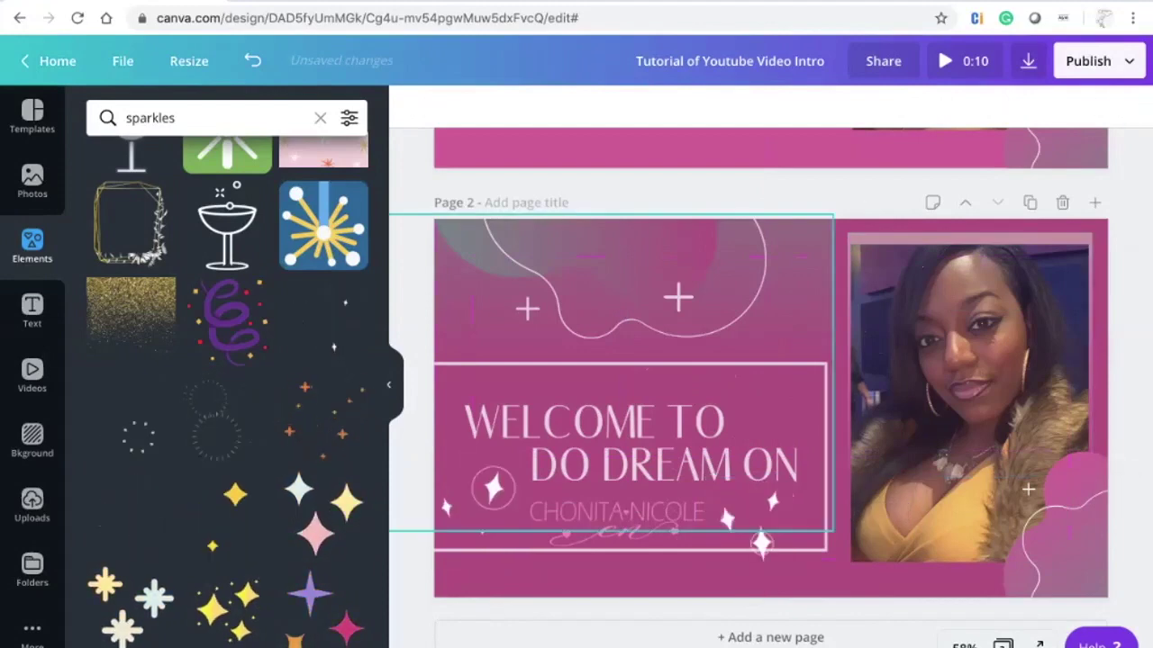
# Duplicate page 2 twice to extend the design to four pages.
pyautogui.scroll(4, 771, 387)
pyautogui.scroll(-2, 771, 387)
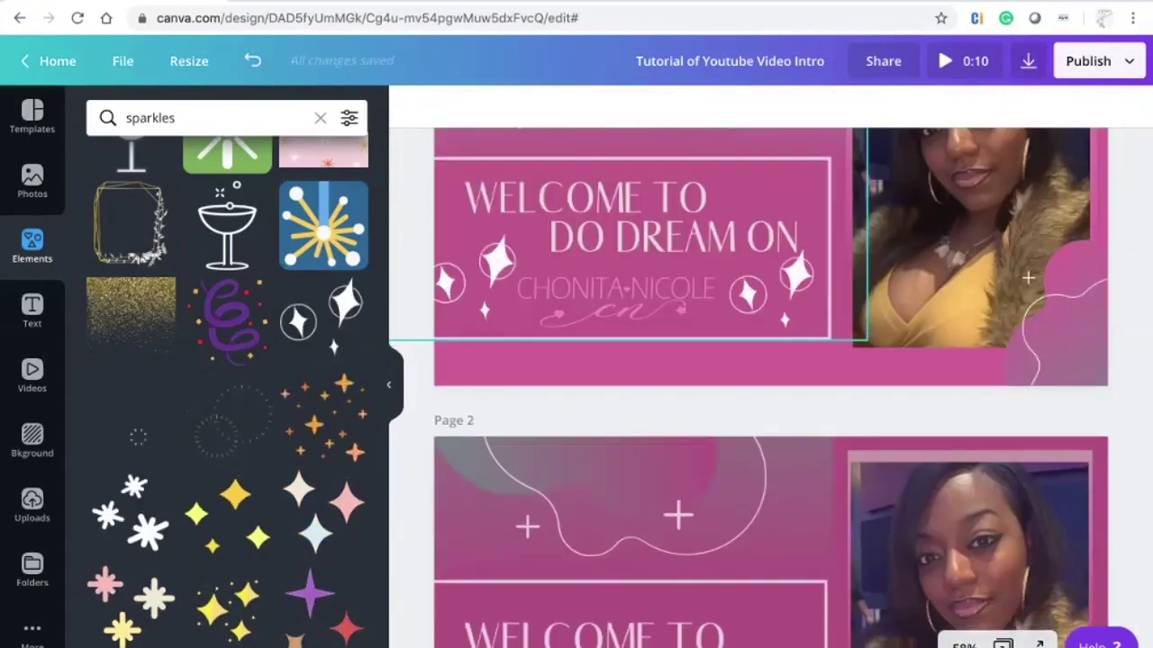
pyautogui.scroll(-1, 771, 387)
pyautogui.scroll(3, 771, 388)
pyautogui.scroll(-1, 771, 387)
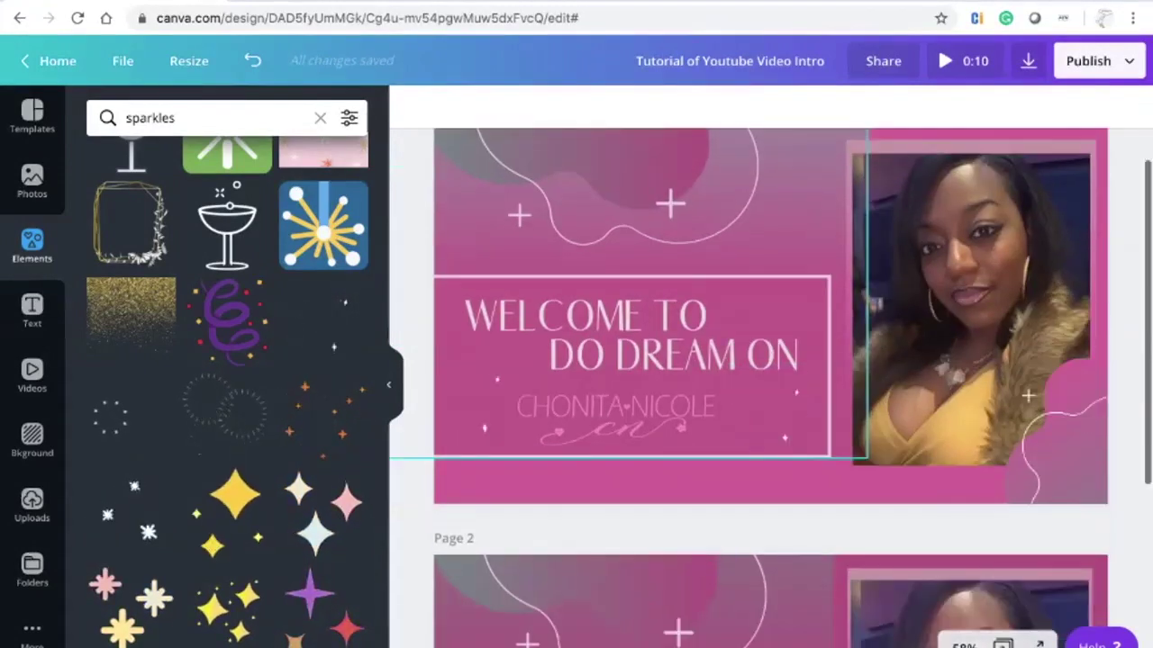
pyautogui.scroll(-4, 771, 387)
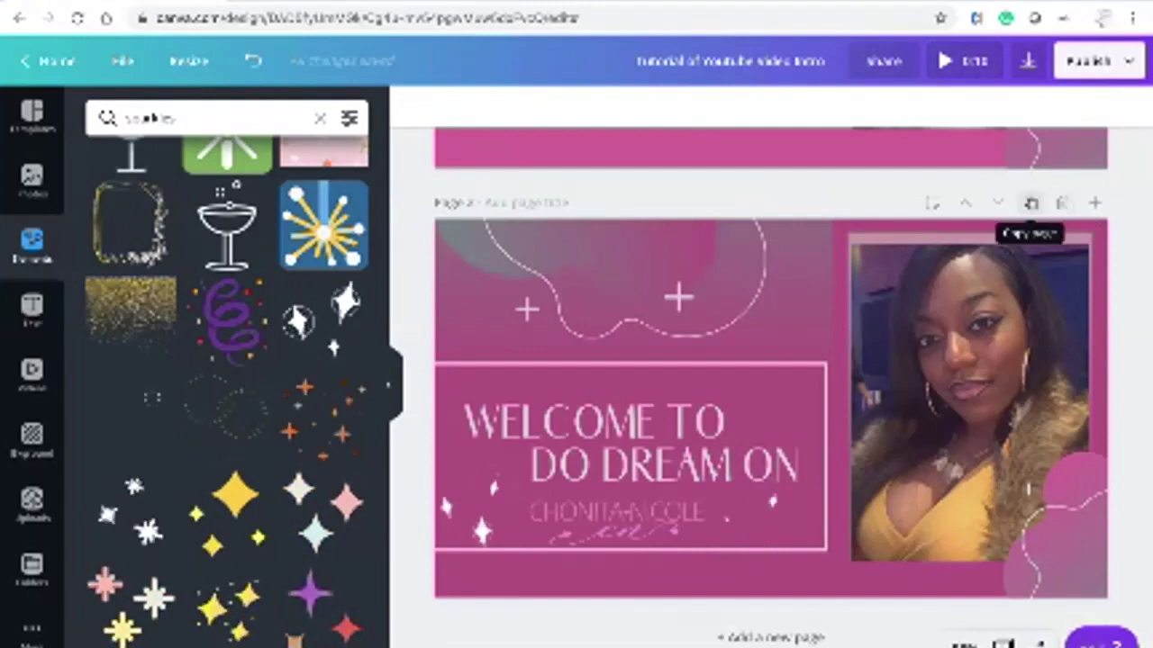
pyautogui.click(1032, 204)
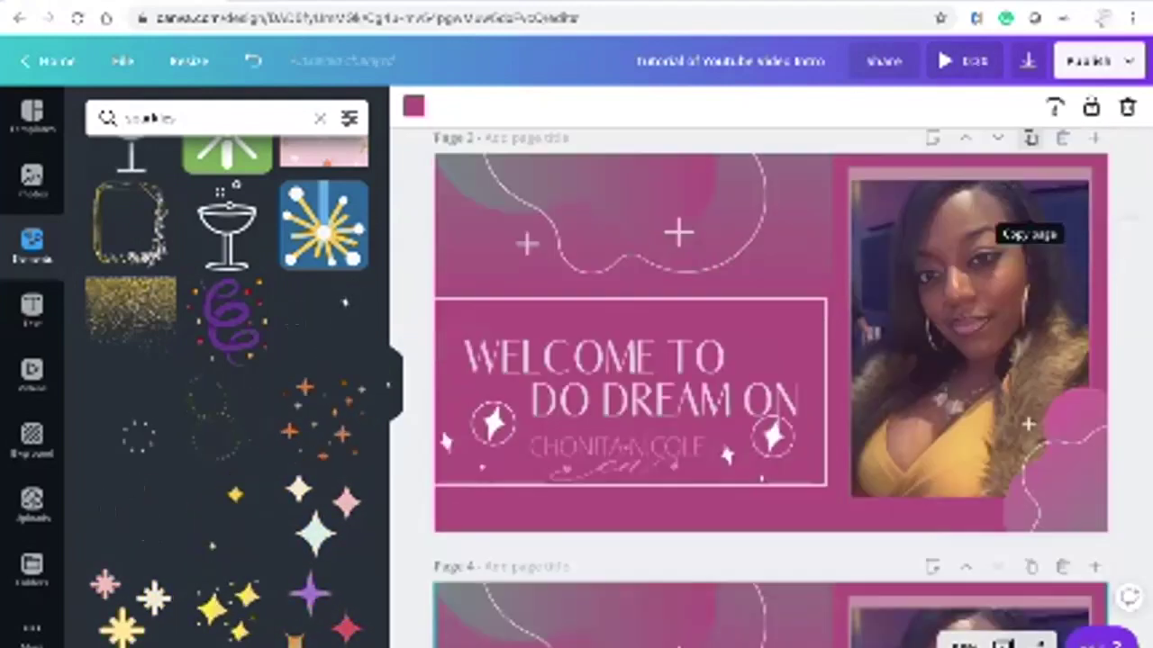
pyautogui.scroll(1, 969, 394)
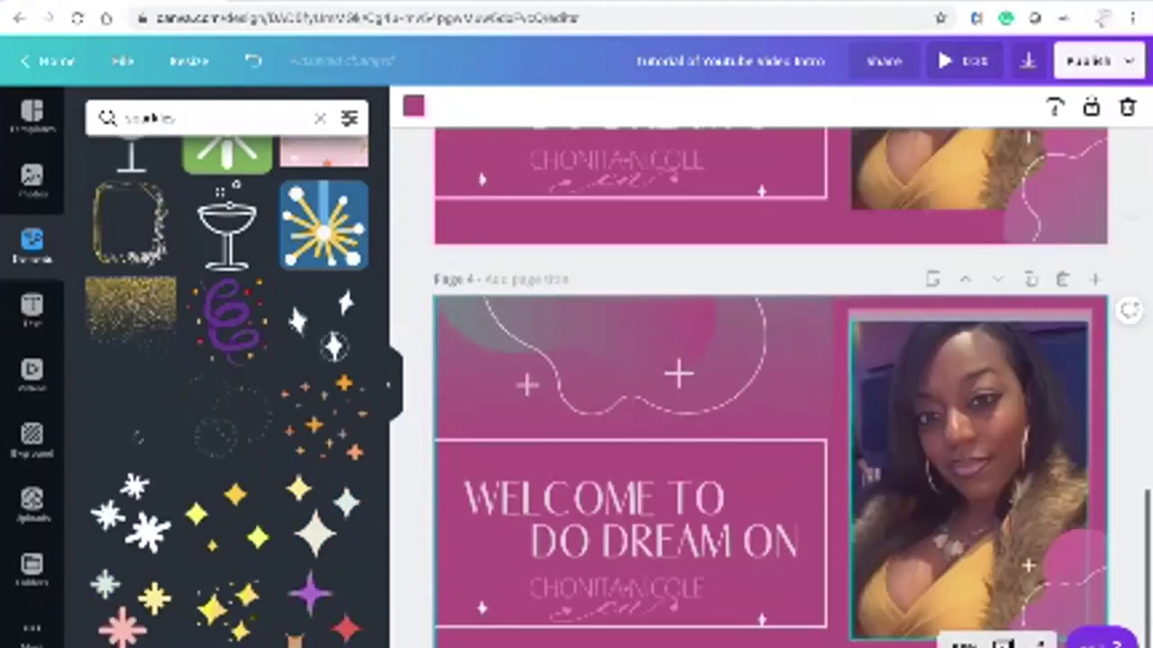
pyautogui.scroll(10, 770, 388)
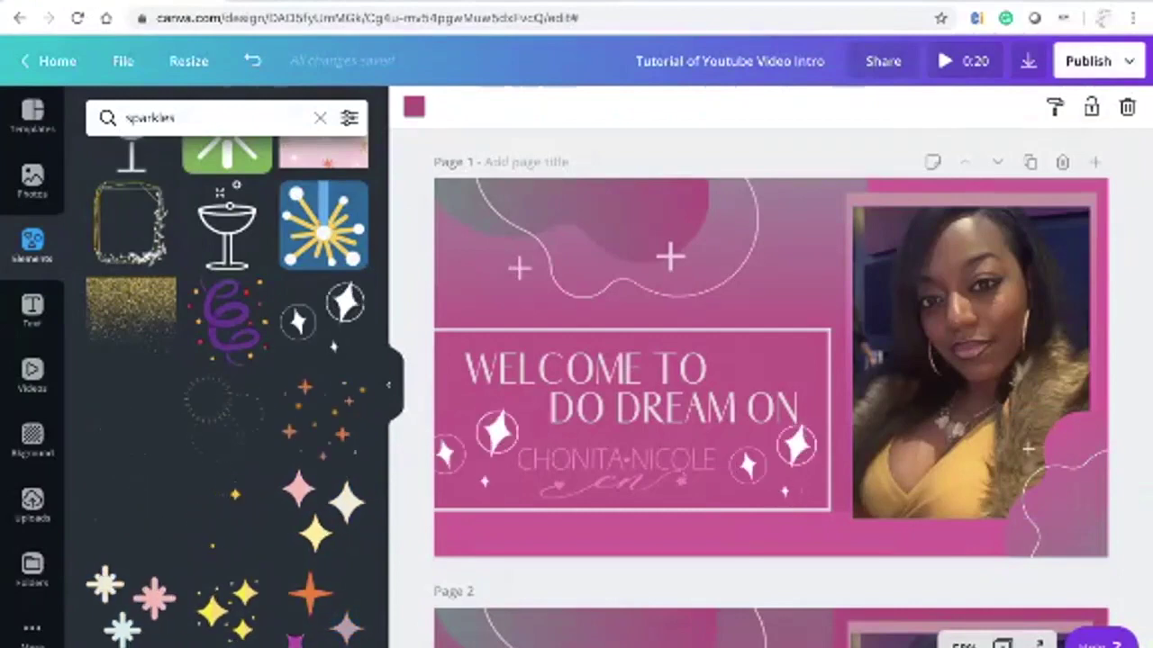
# Open the design's download settings and examine the available file types, including PNG, PDF, Video and GIF.
pyautogui.click(1088, 61)
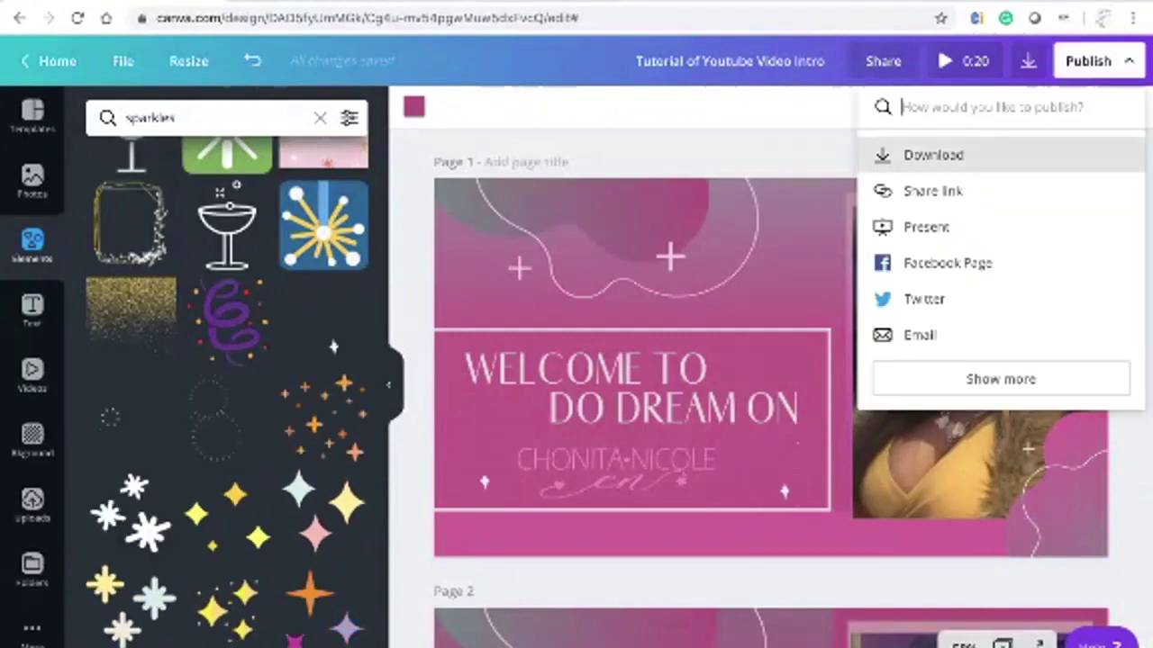
pyautogui.click(933, 155)
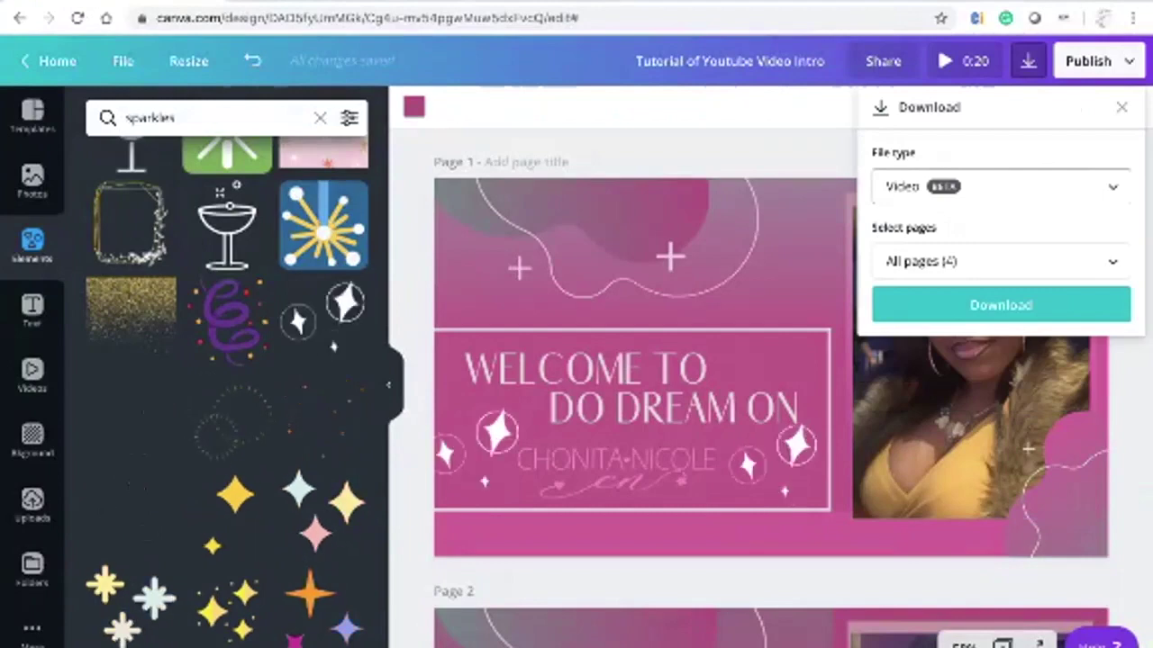
pyautogui.click(1000, 187)
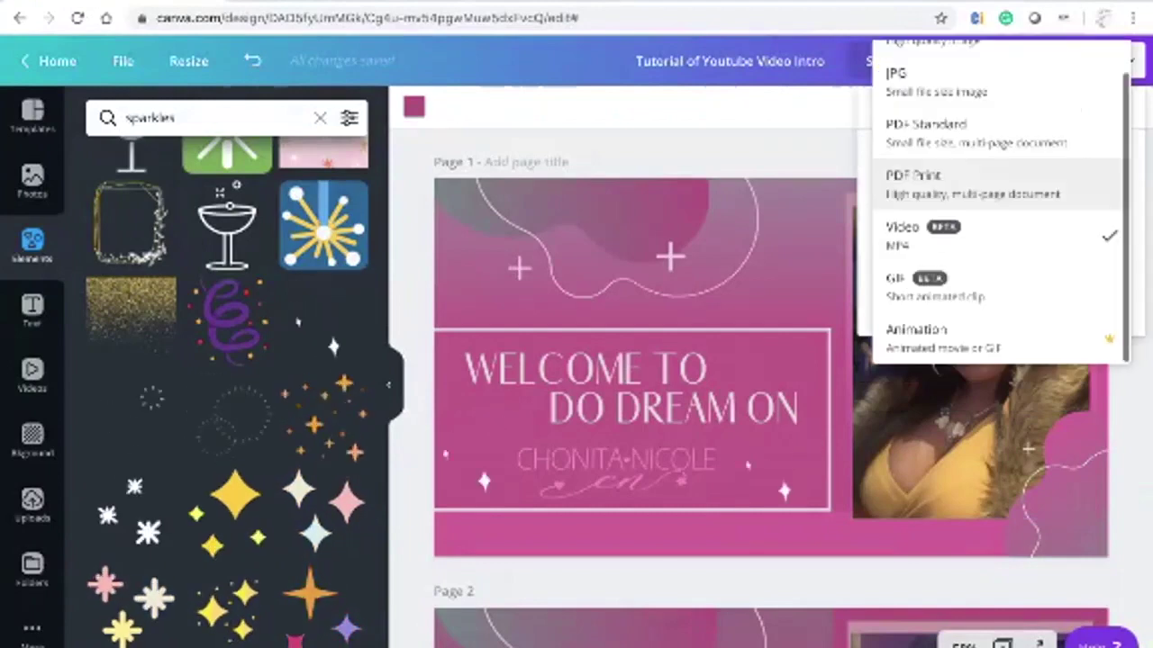
pyautogui.scroll(1, 1001, 201)
pyautogui.scroll(-1, 1000, 202)
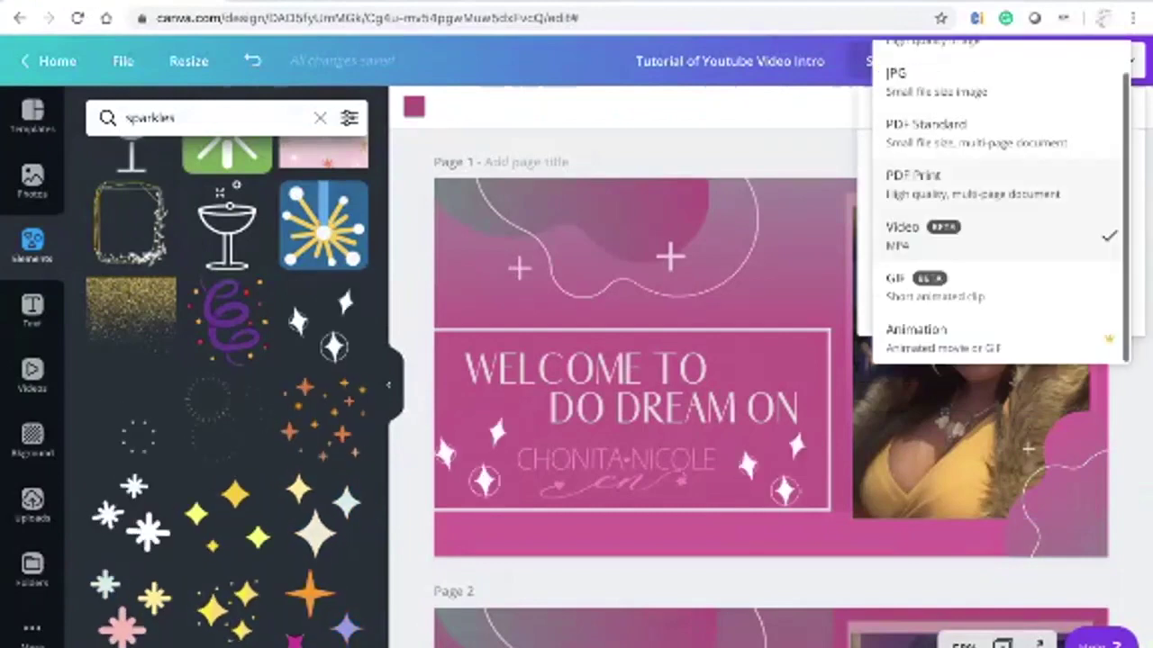
pyautogui.scroll(1, 1001, 201)
pyautogui.press('Up')
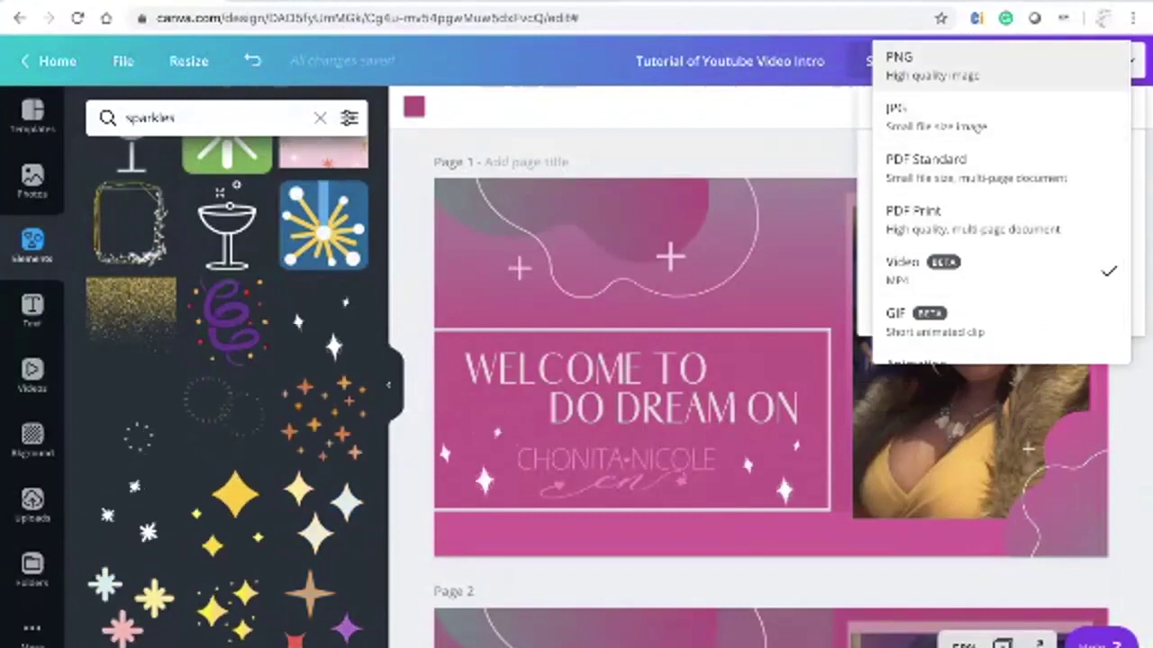
pyautogui.press('Down')
pyautogui.press('Down')
pyautogui.press('Down')
pyautogui.press('Down')
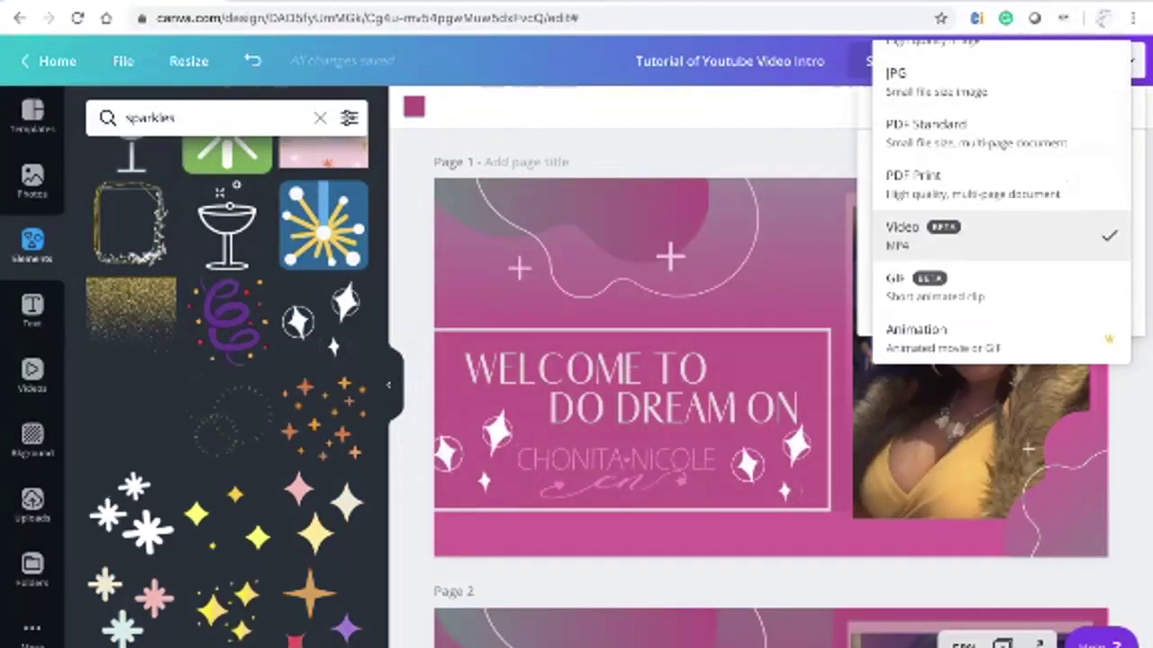
pyautogui.press('Up')
pyautogui.press('Up')
pyautogui.press('Down')
pyautogui.press('Down')
pyautogui.press('Down')
pyautogui.press('Down')
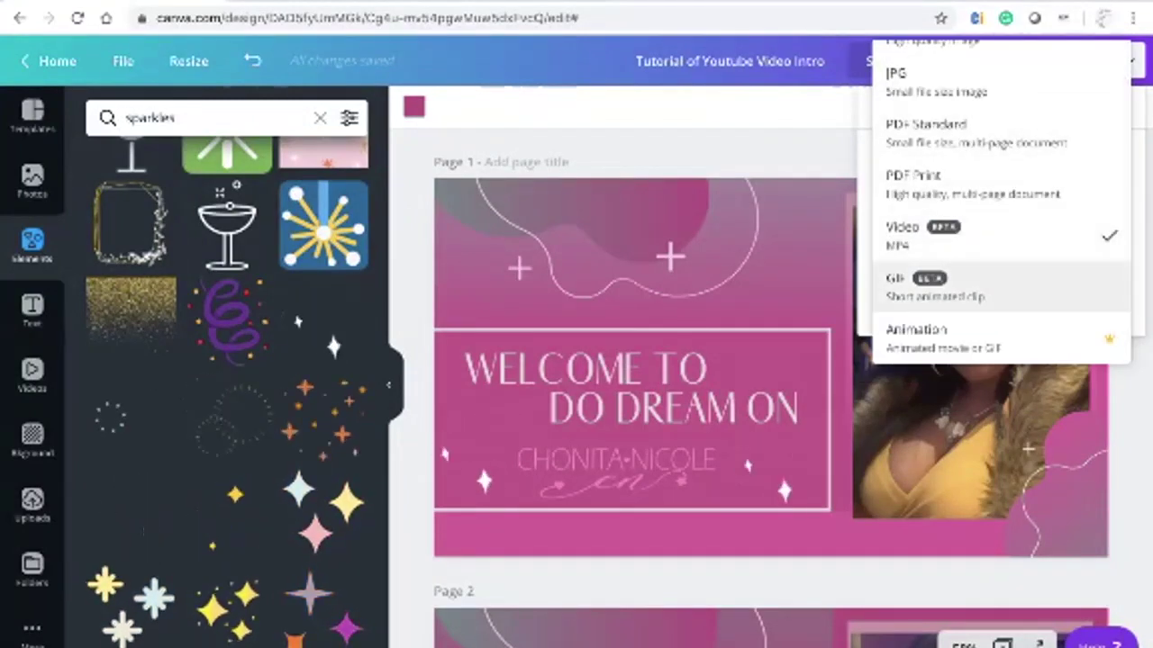
# Choose the MP4 Video file type, download all four pages, and dismiss the publishing confirmation.
pyautogui.press('Up')
pyautogui.press('Up')
pyautogui.press('Return')
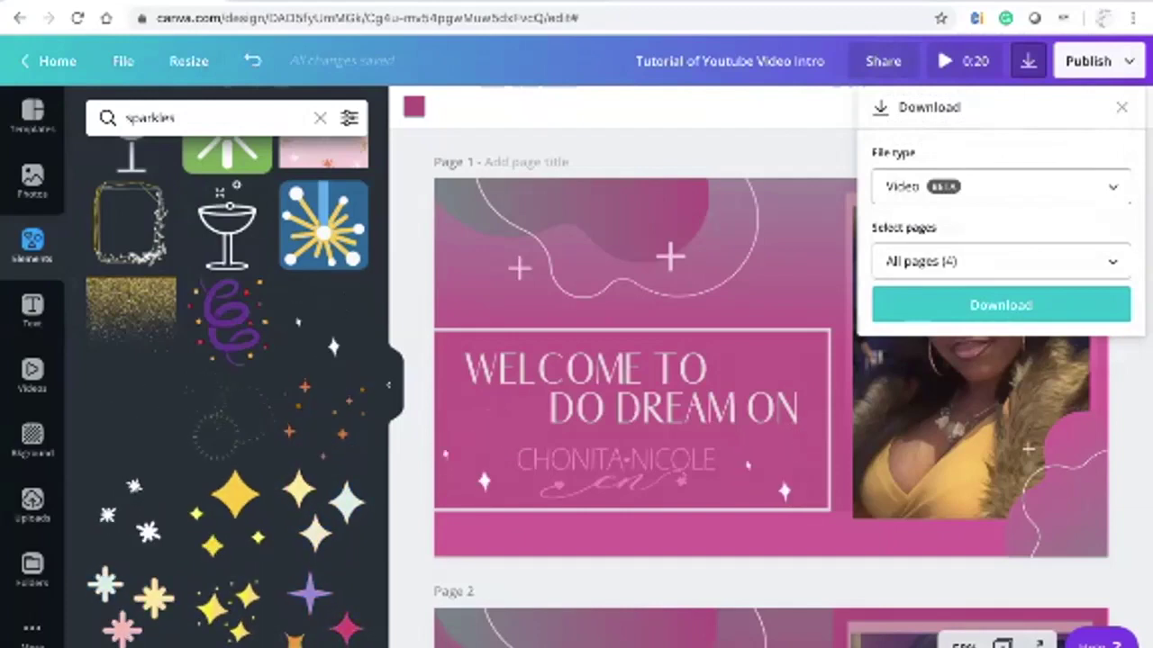
pyautogui.click(1000, 305)
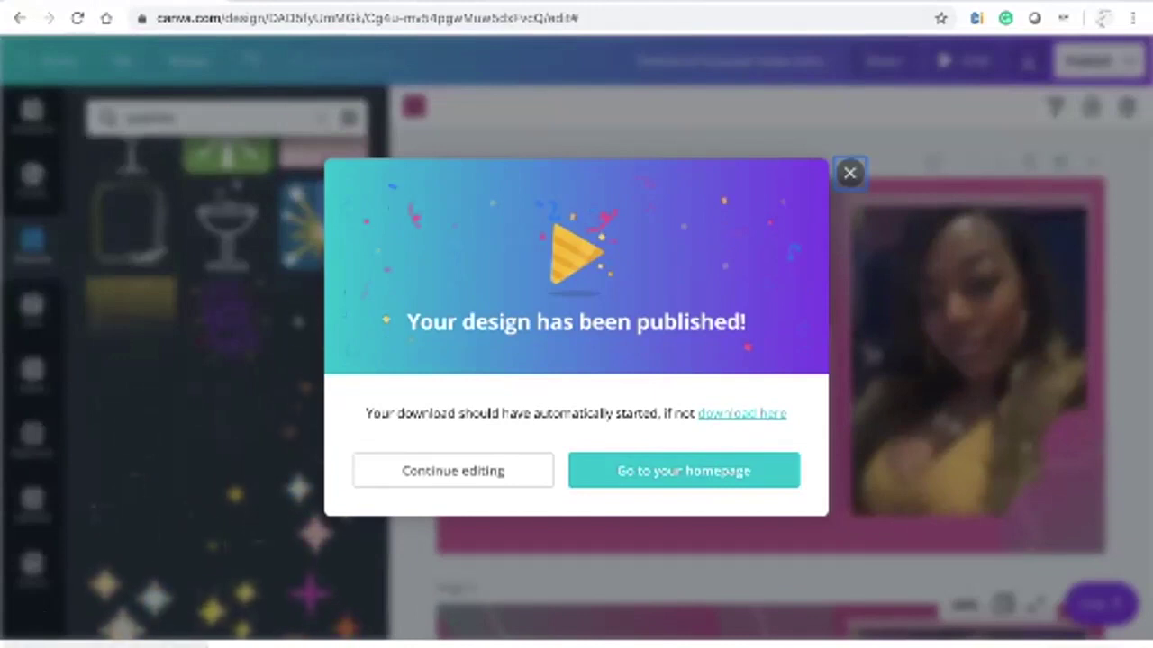
pyautogui.press('Escape')
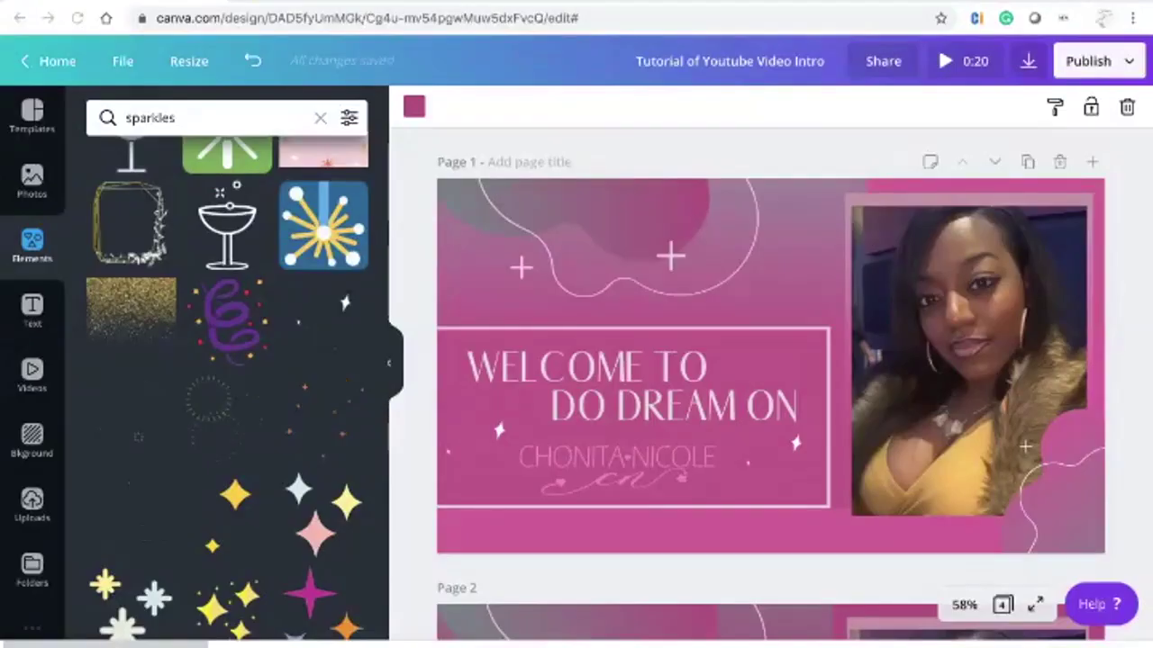